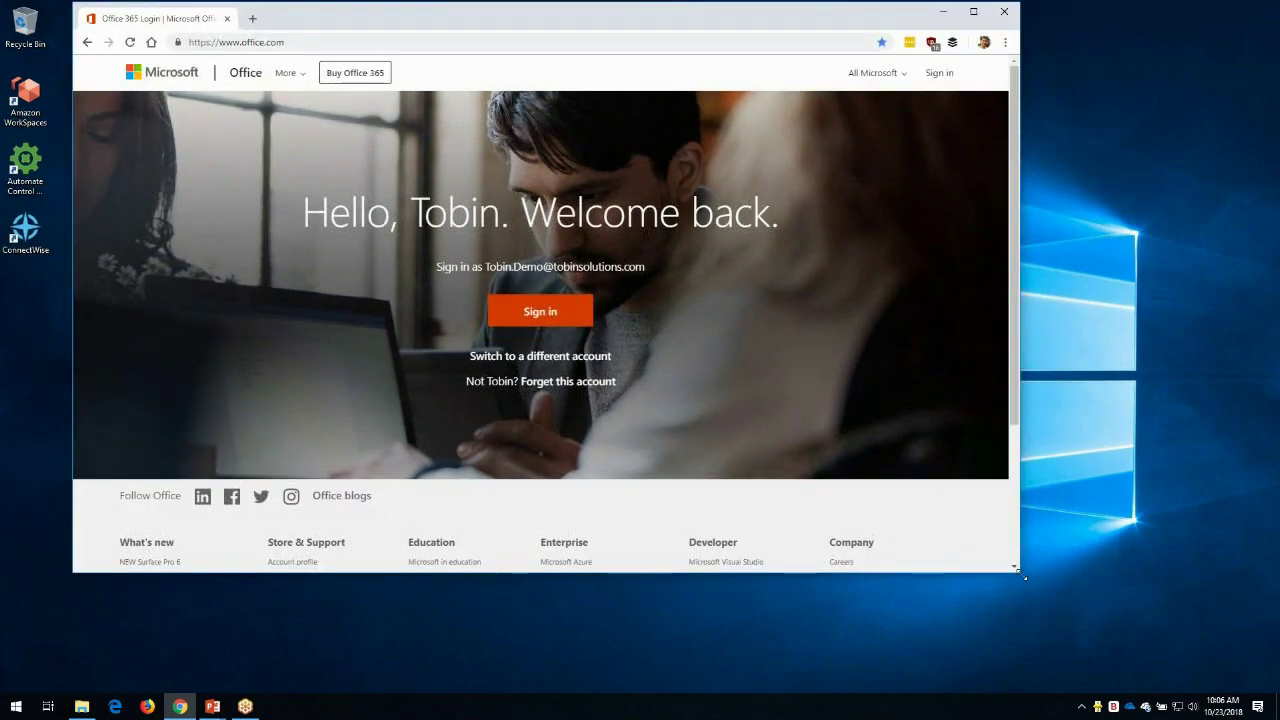
- Maximize the browser window and sign in to Office 365 with the remembered account by entering its password
left_click_drag(1034, 581, 1274, 663)
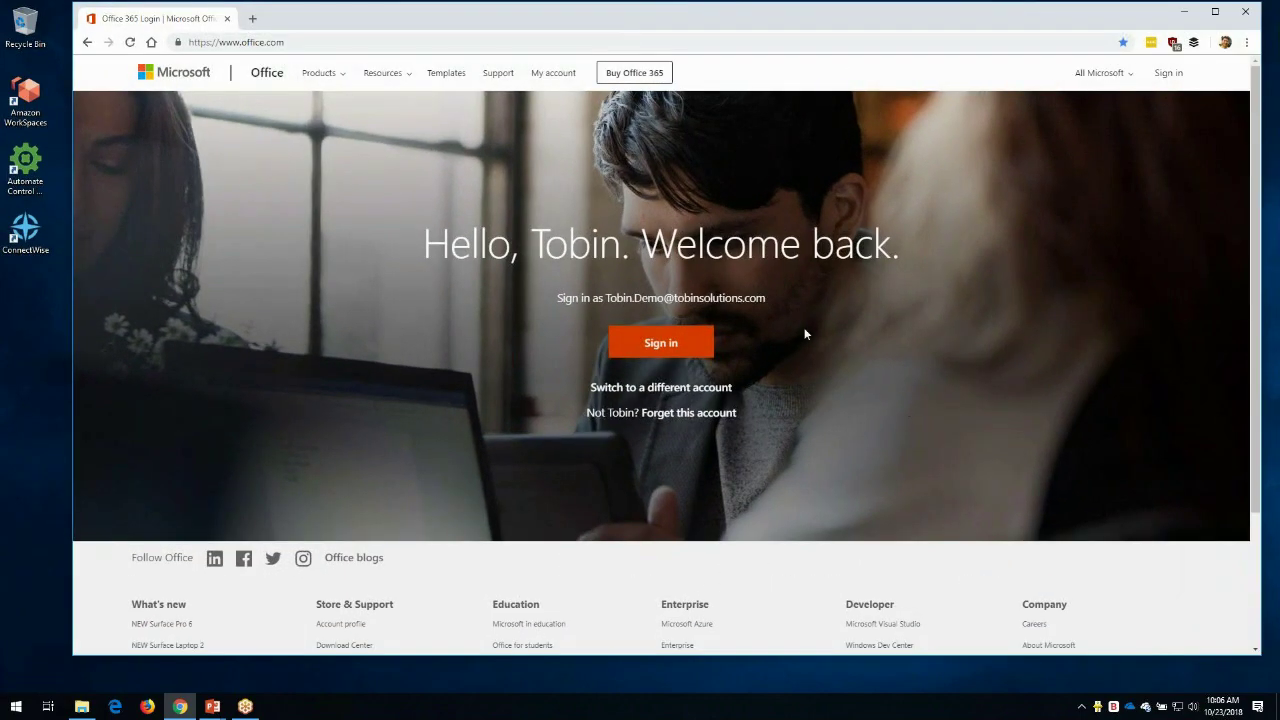
double_click(531, 22)
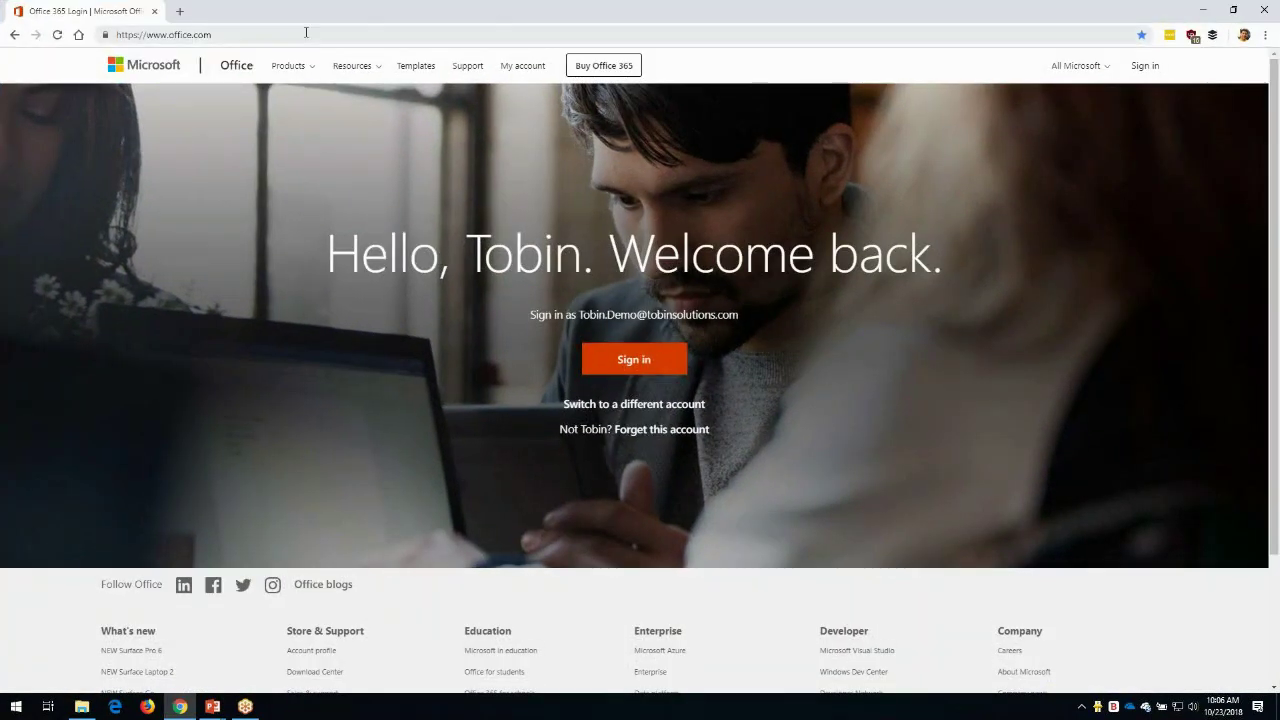
left_click(636, 362)
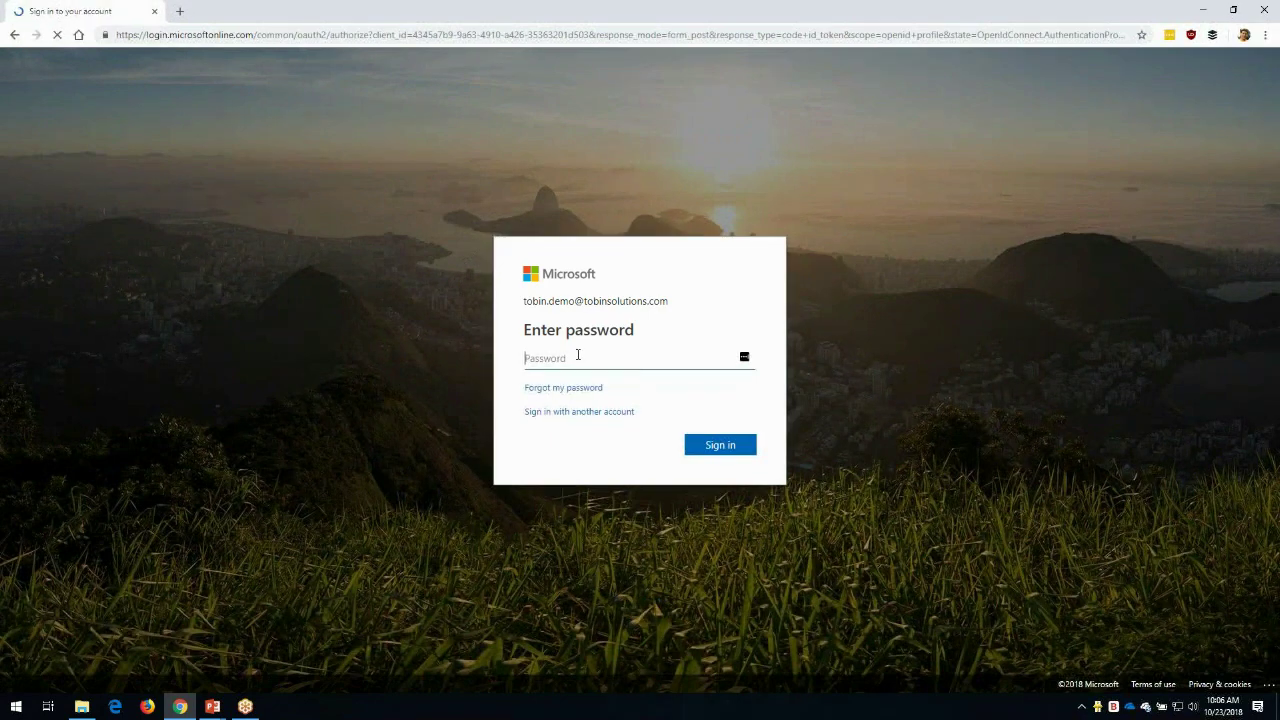
type("••••••••")
key("Return")
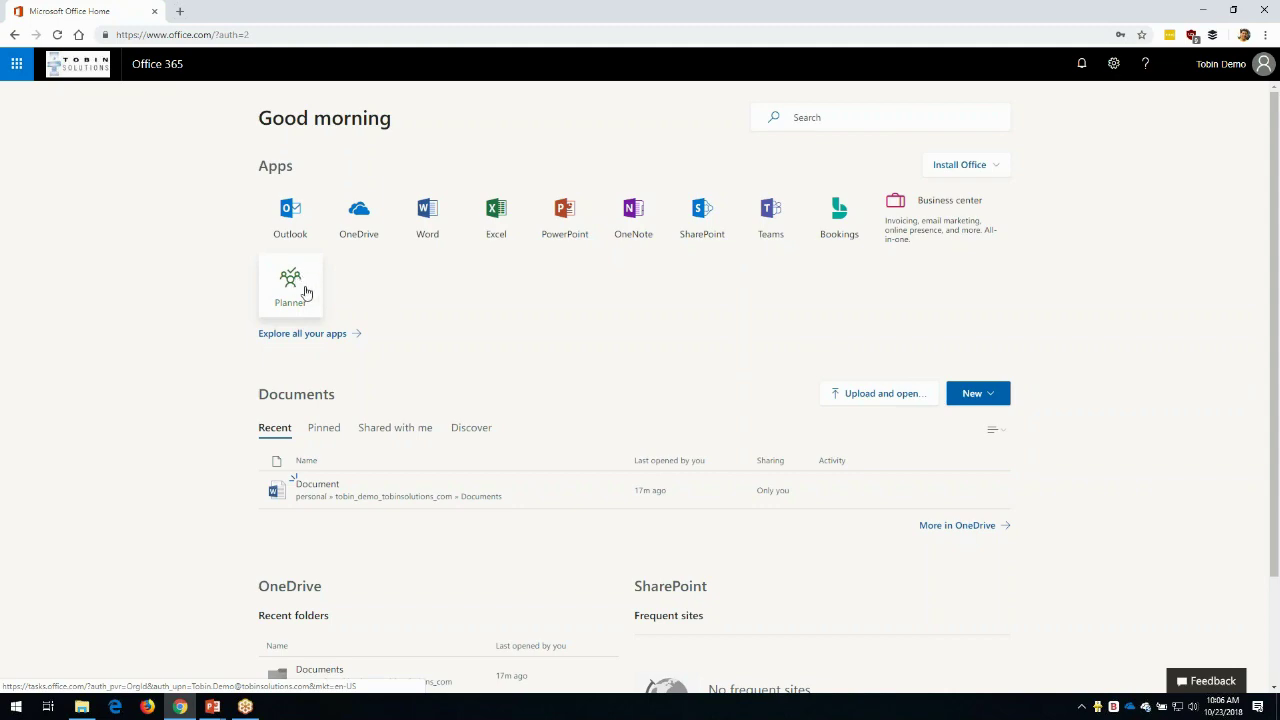
- Look through the full list of available Office 365 apps and return to the home page
left_click(320, 338)
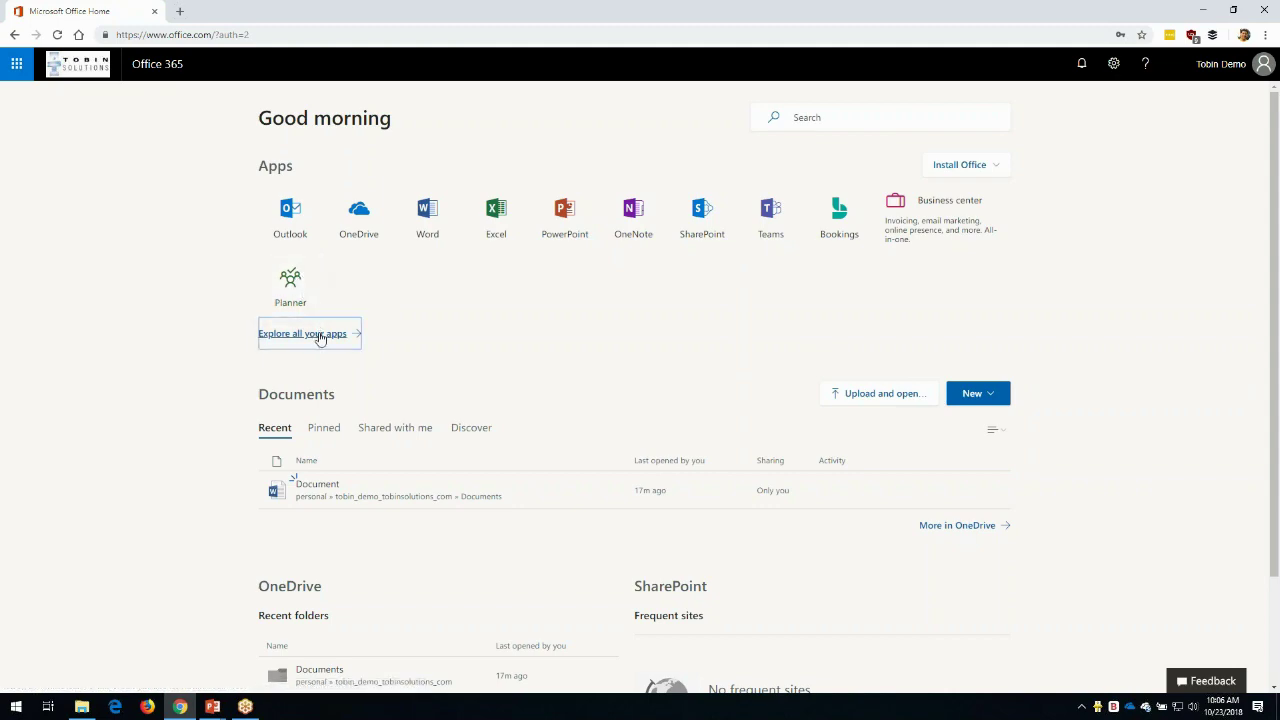
scroll(400, 510, "down", 1)
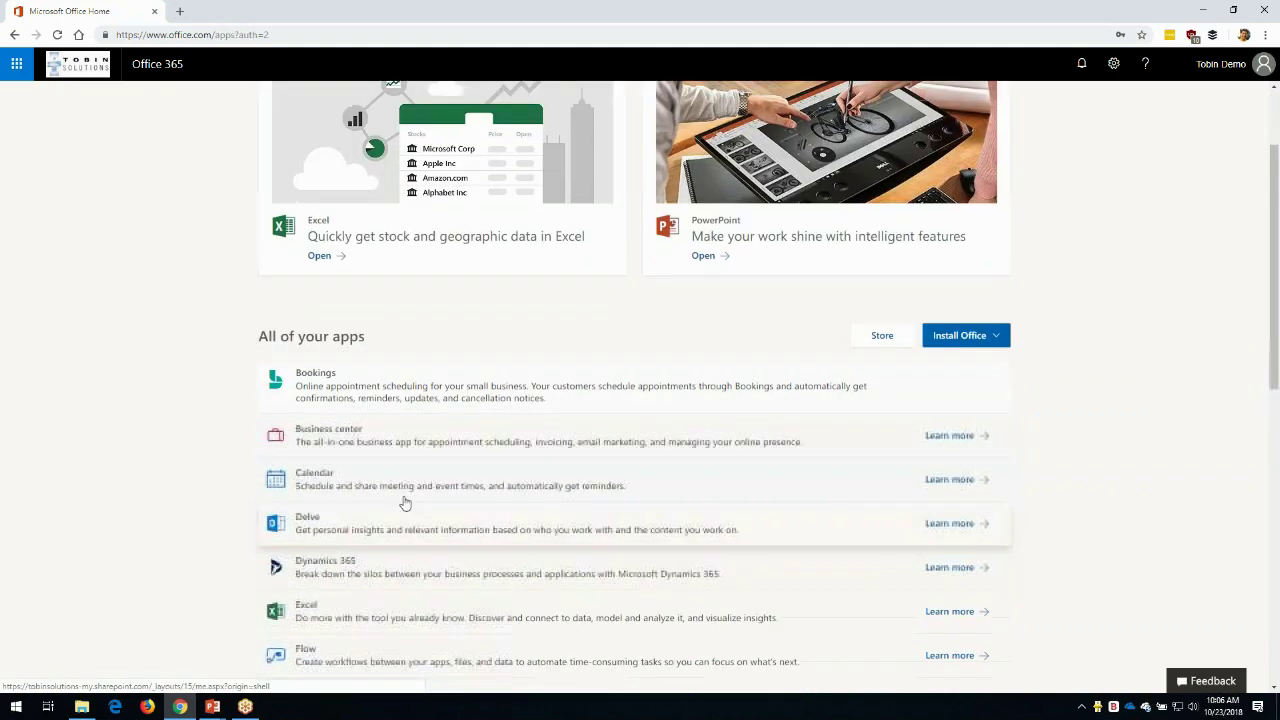
scroll(405, 503, "down", 3)
scroll(455, 415, "down", 1)
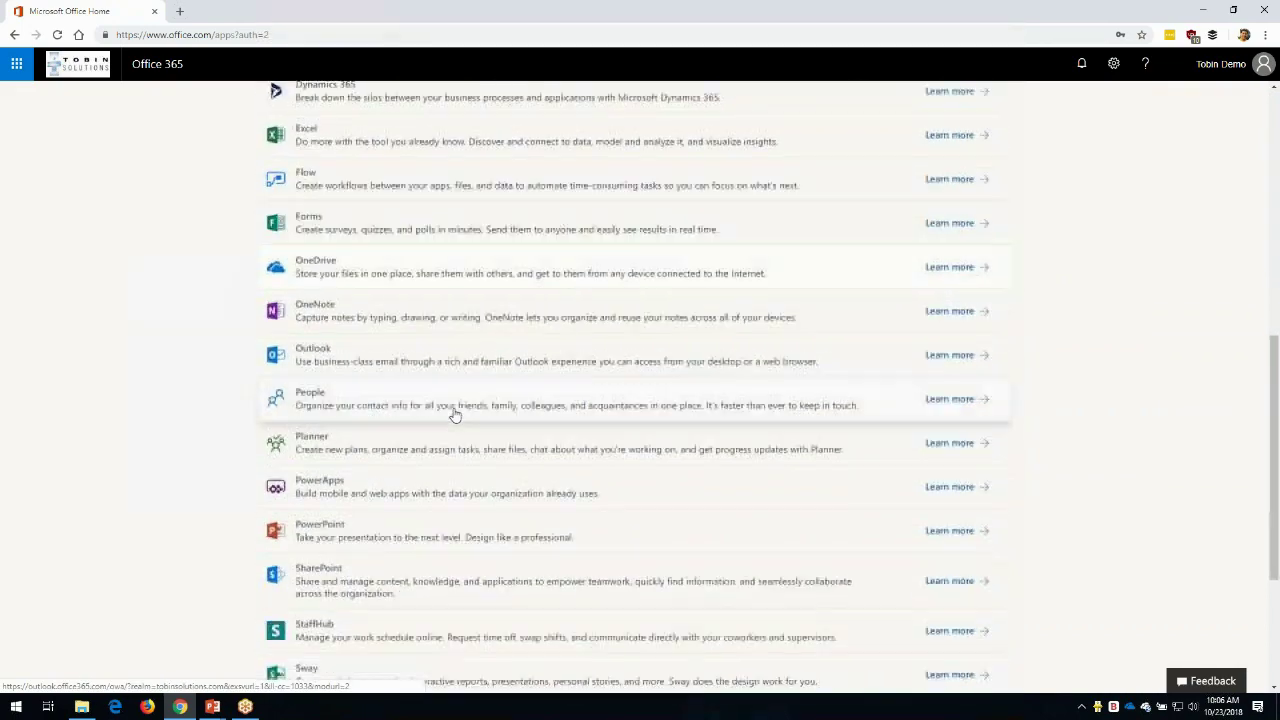
scroll(455, 415, "down", 2)
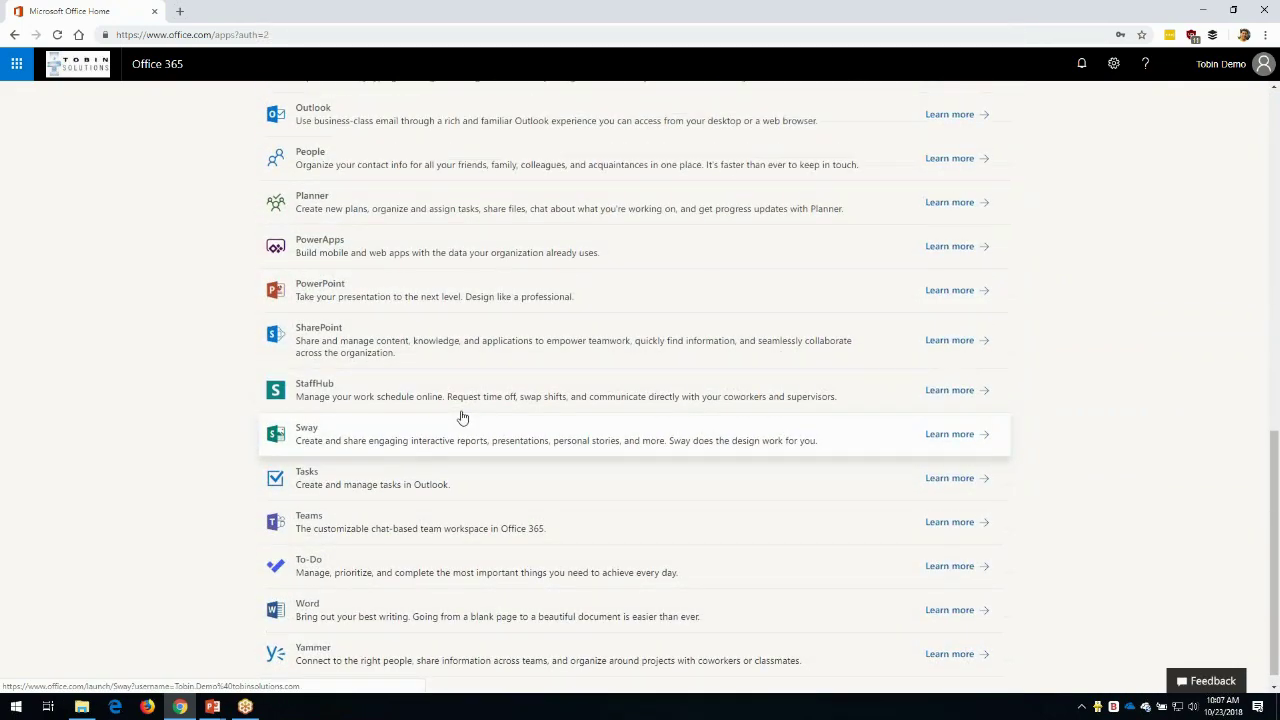
scroll(462, 417, "up", 7)
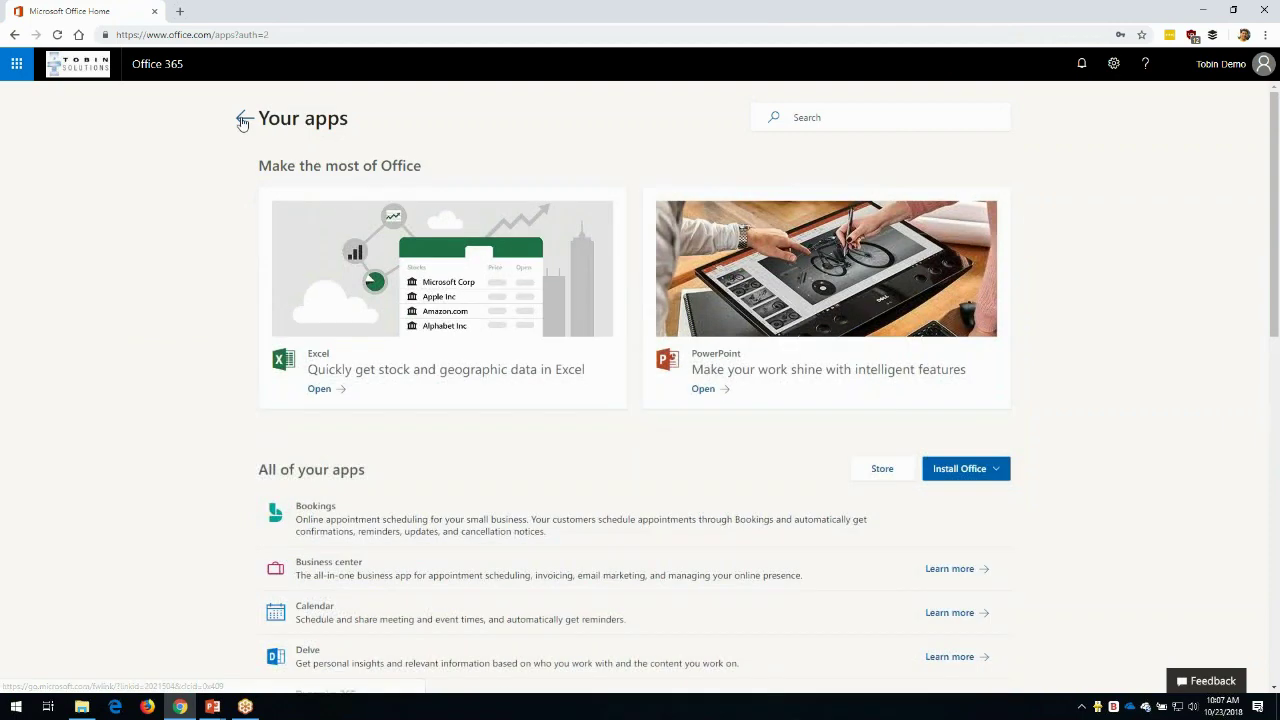
left_click(242, 120)
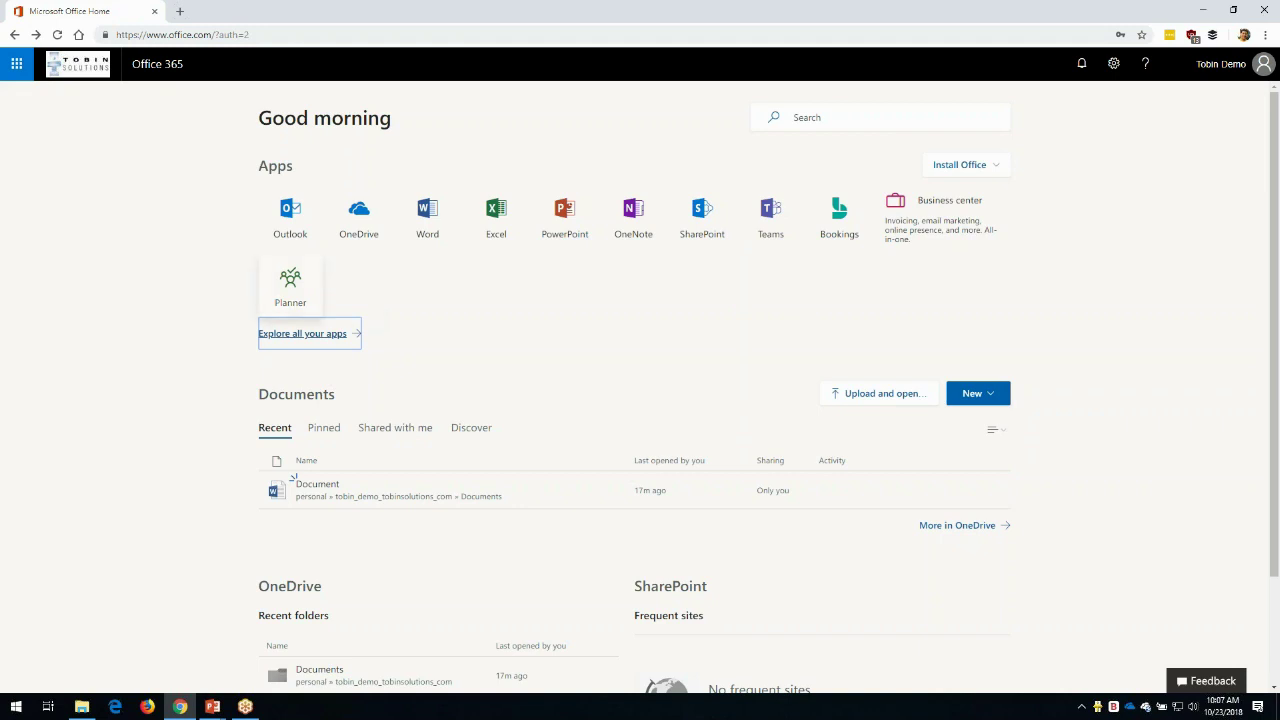
- Open Planner and start a new private plan named Customer Appreciation Party
left_click(297, 294)
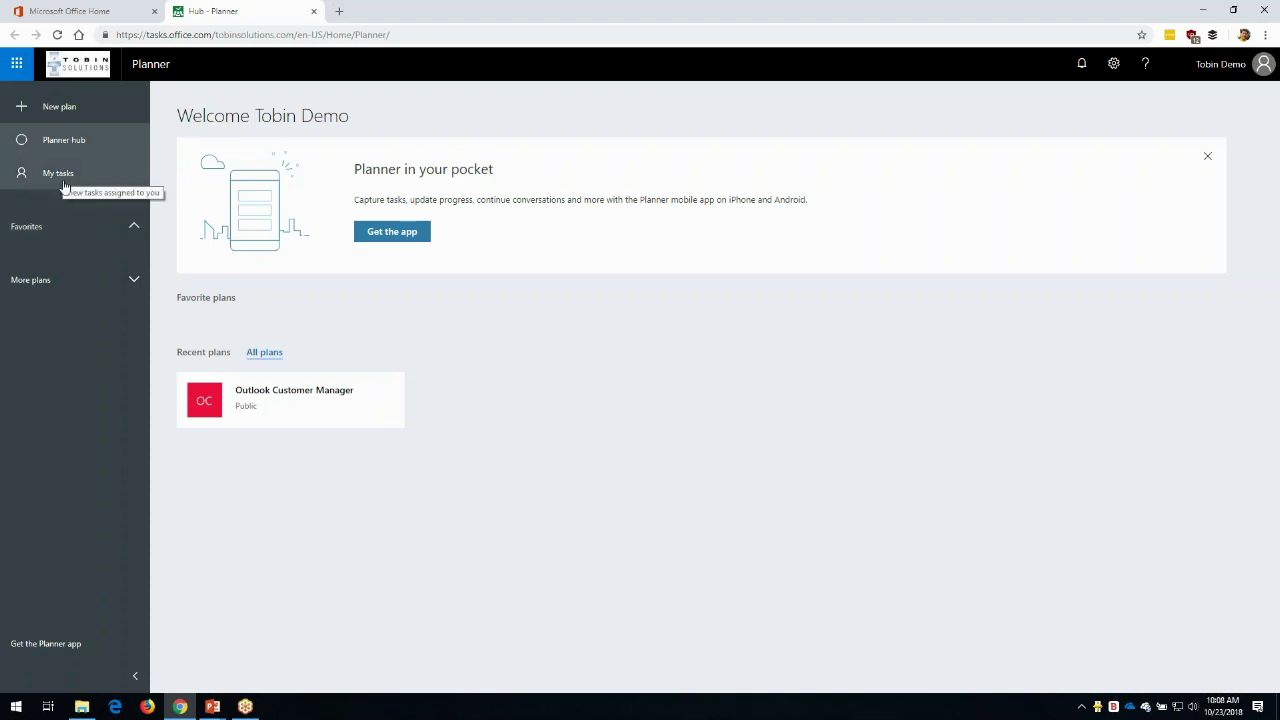
left_click(62, 116)
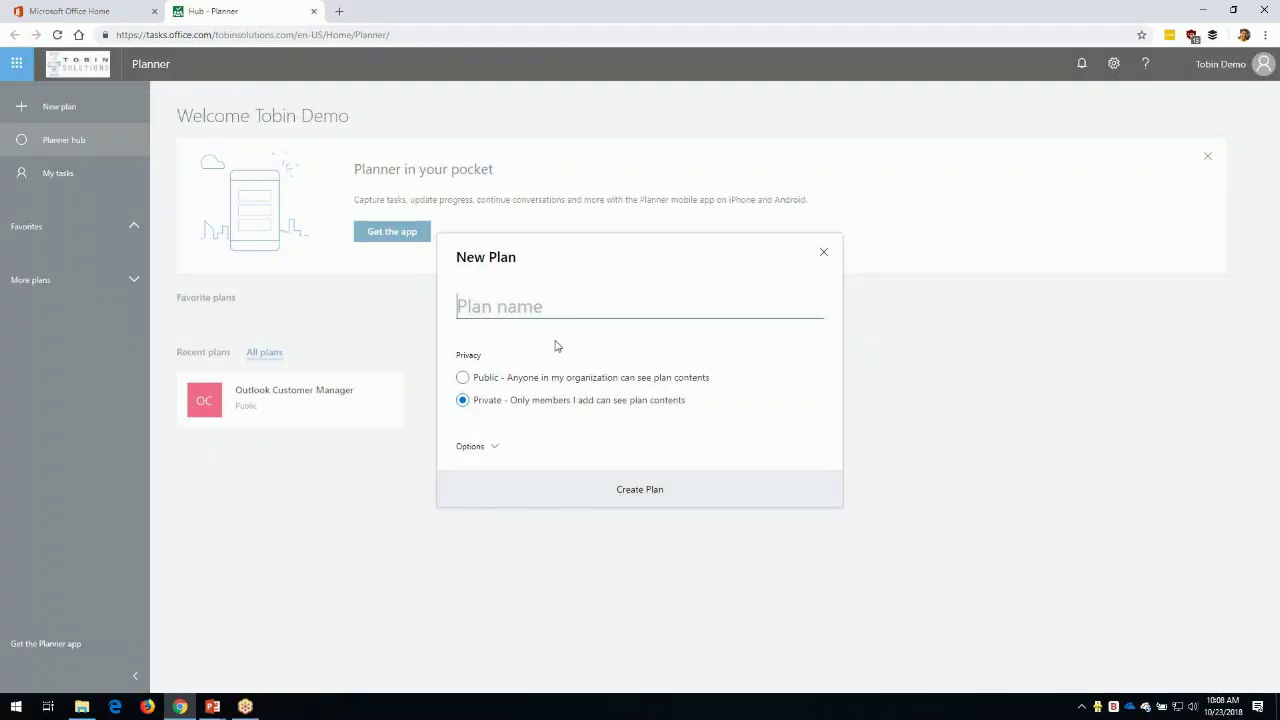
type("Customer Appre")
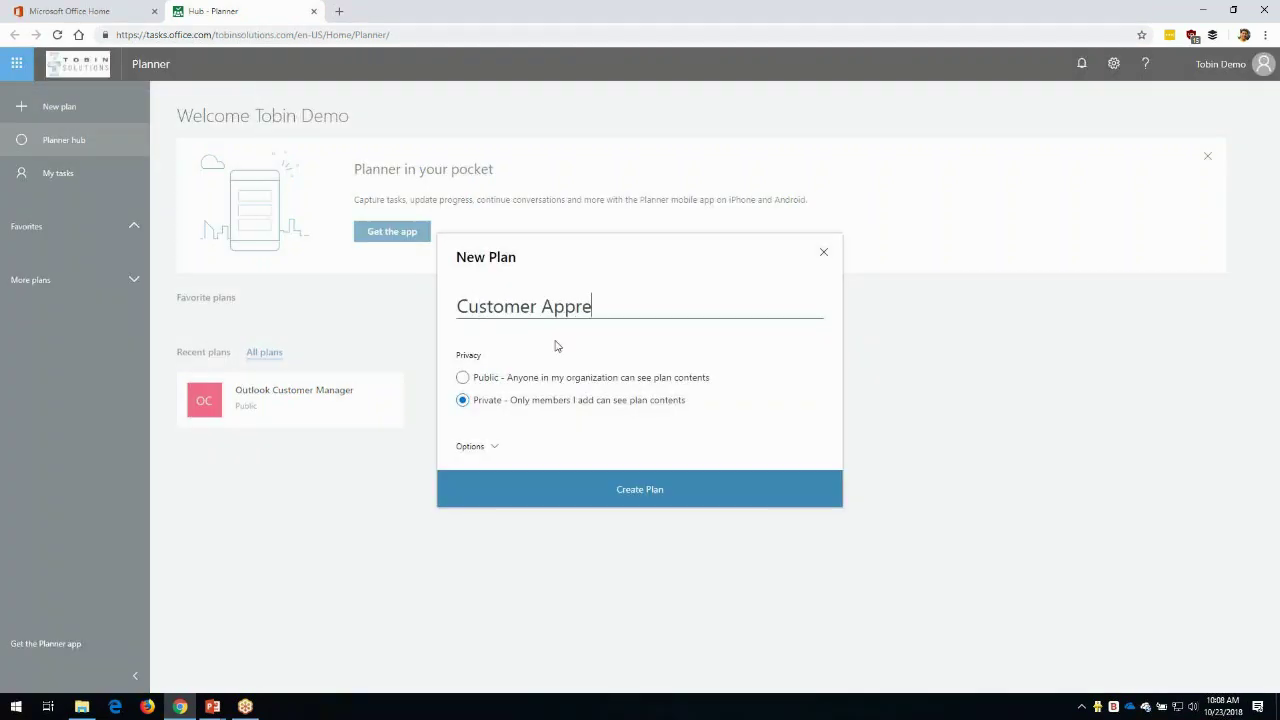
type("ciation Party")
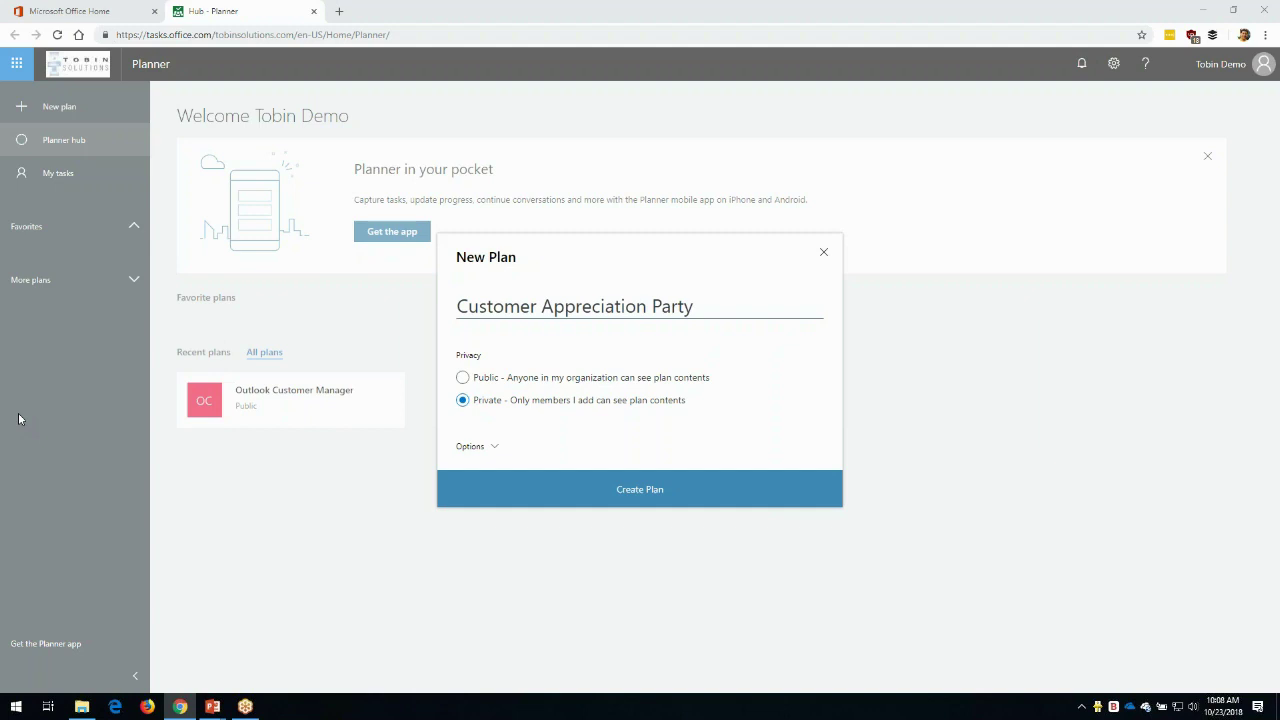
- Add a plan description starting "Party for our favorite and best", create the plan and dismiss the getting-started tip
left_click(496, 448)
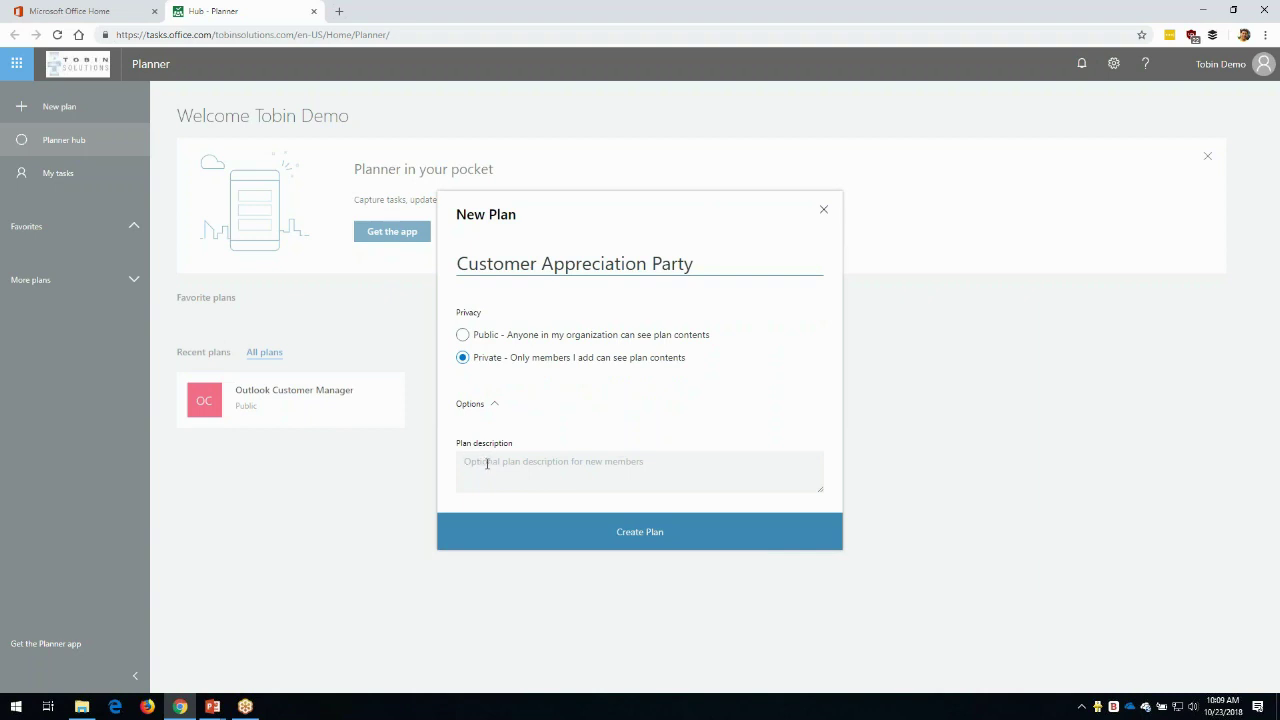
type("Party for our favorite and best c")
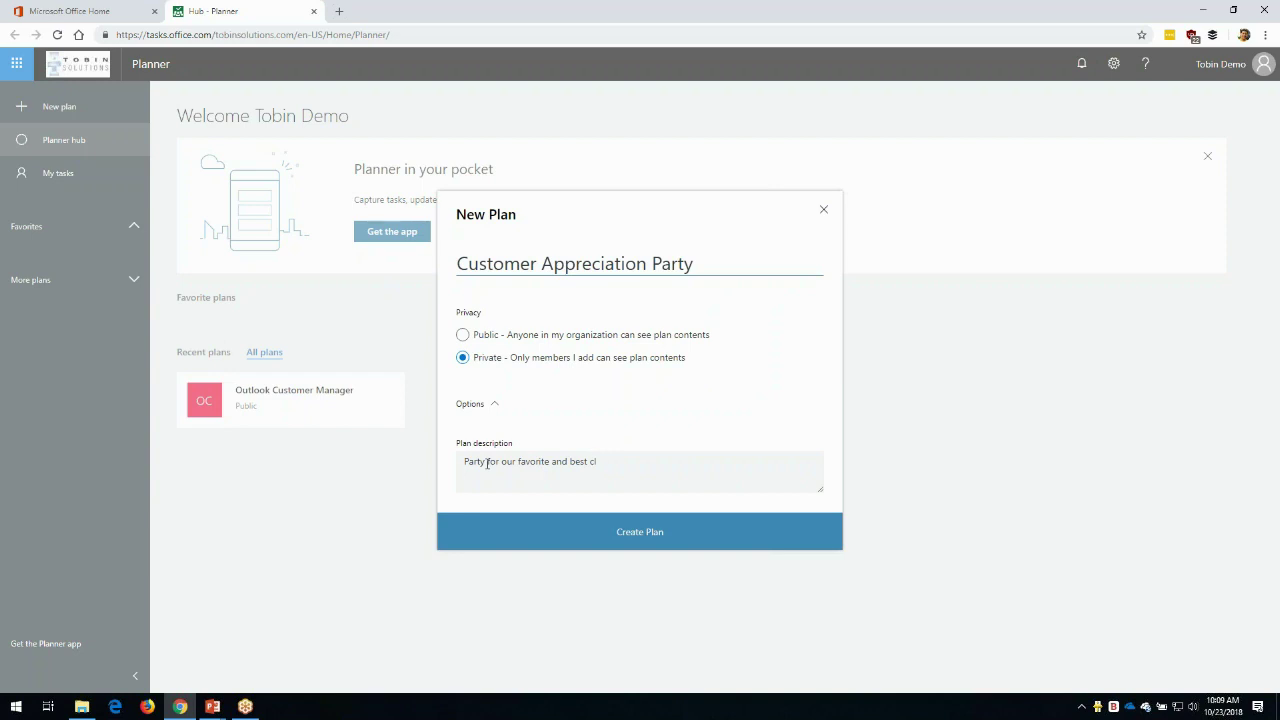
type("ustomers!")
left_click(645, 536)
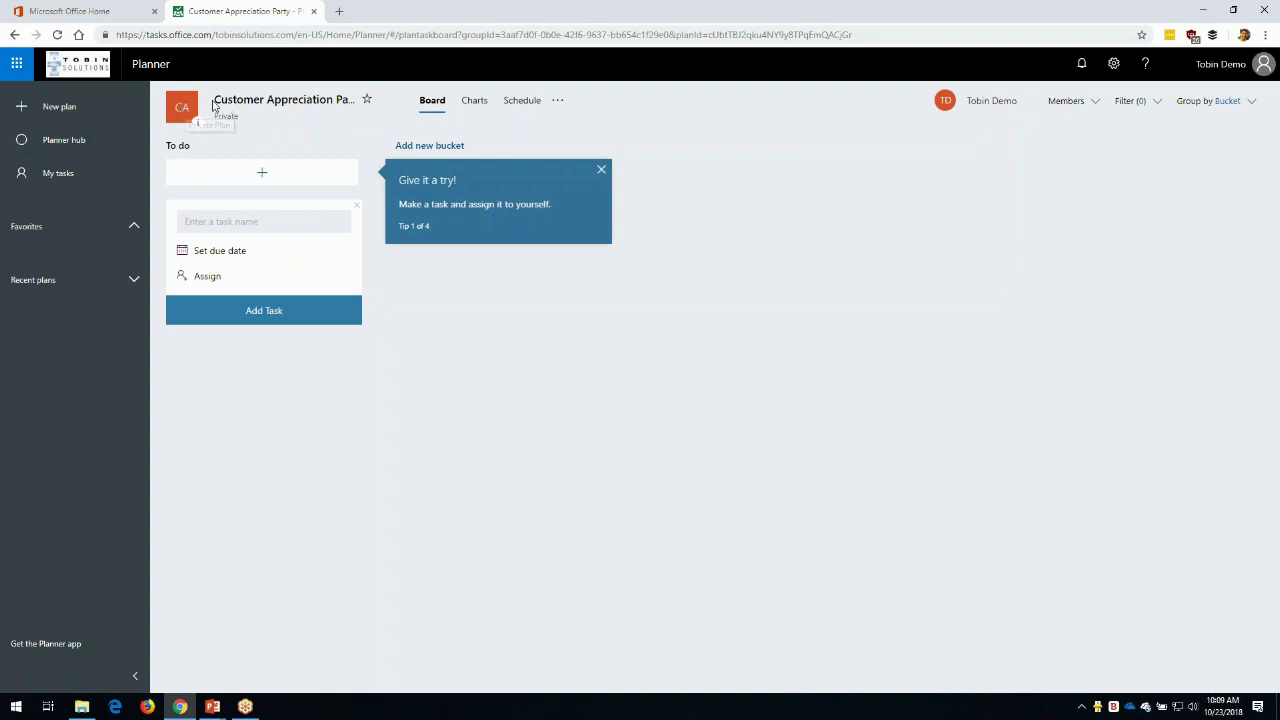
left_click(601, 170)
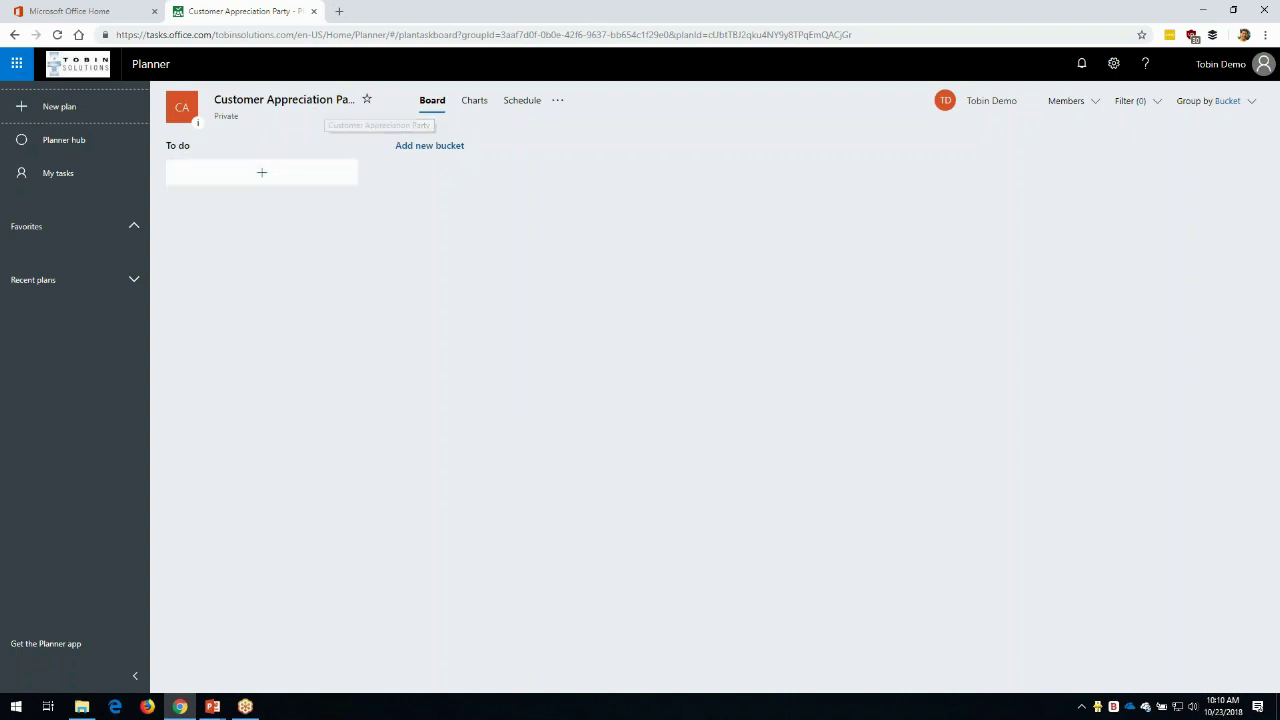
- Open Outlook from the Office 365 home page and examine the Customer Appreciation Party group's mailbox alongside the Planner board
left_click(100, 12)
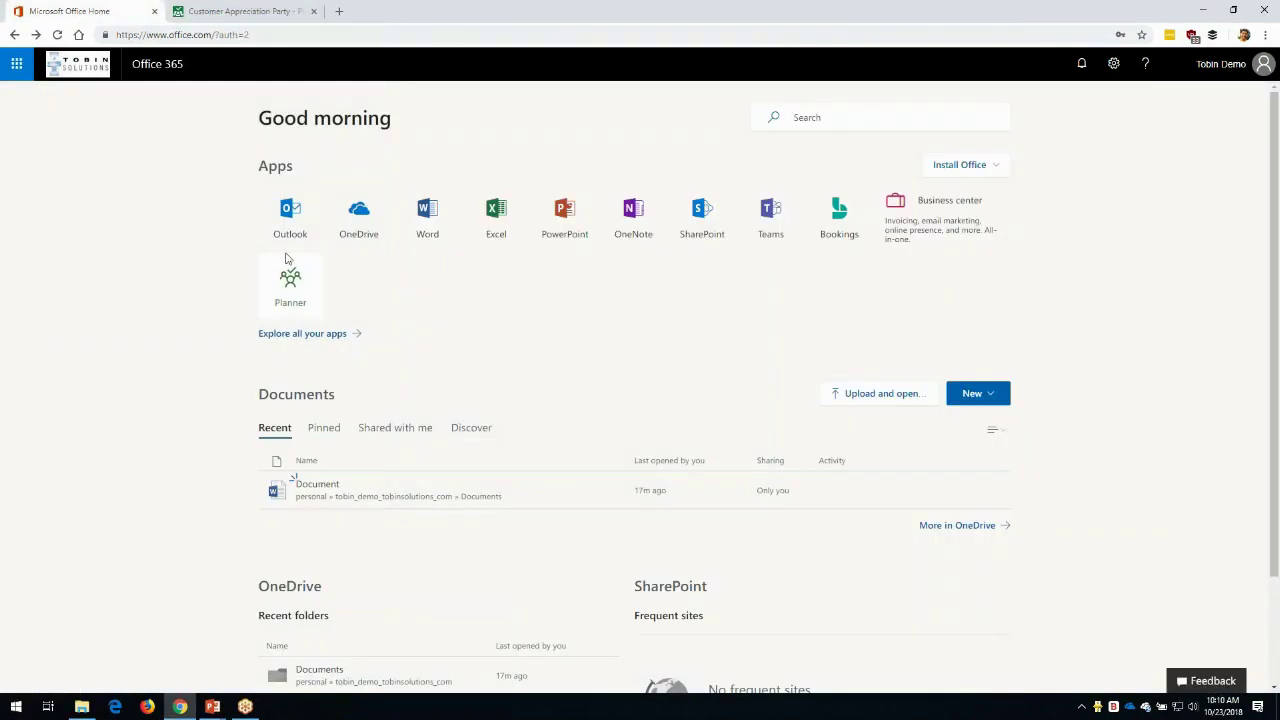
left_click(286, 220)
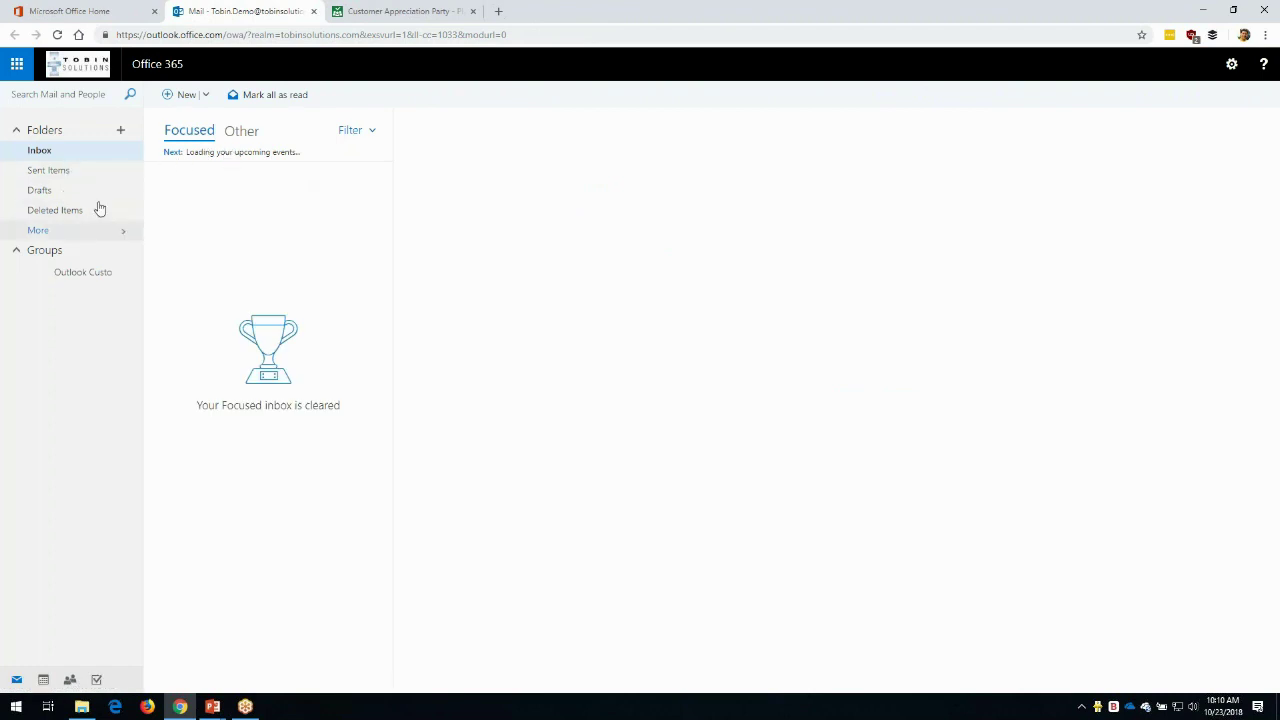
left_click(246, 132)
left_click(182, 132)
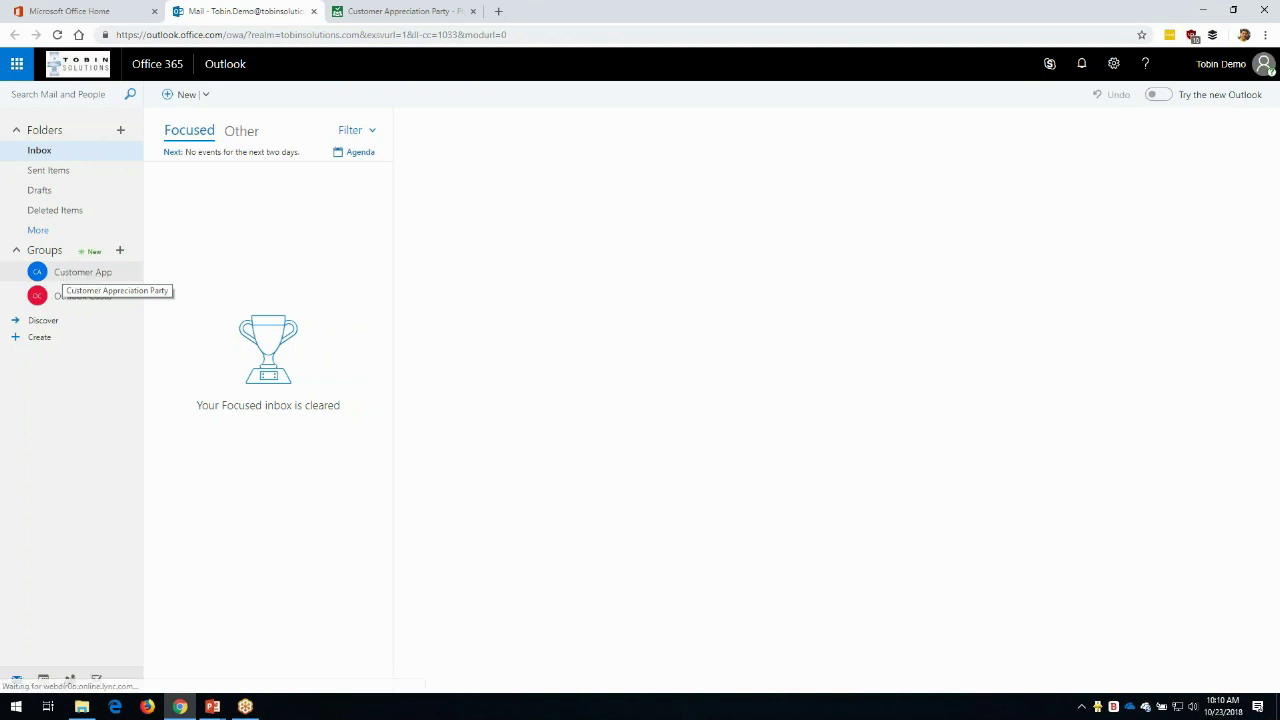
left_click(80, 275)
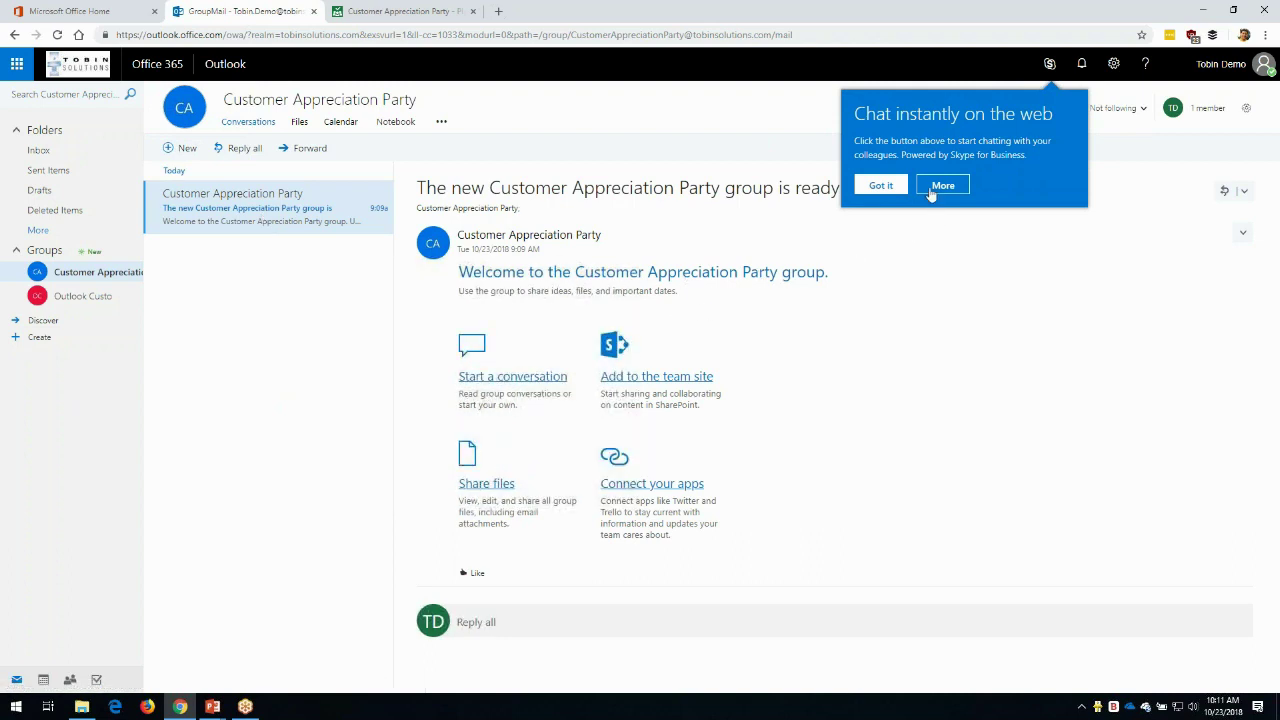
left_click(870, 188)
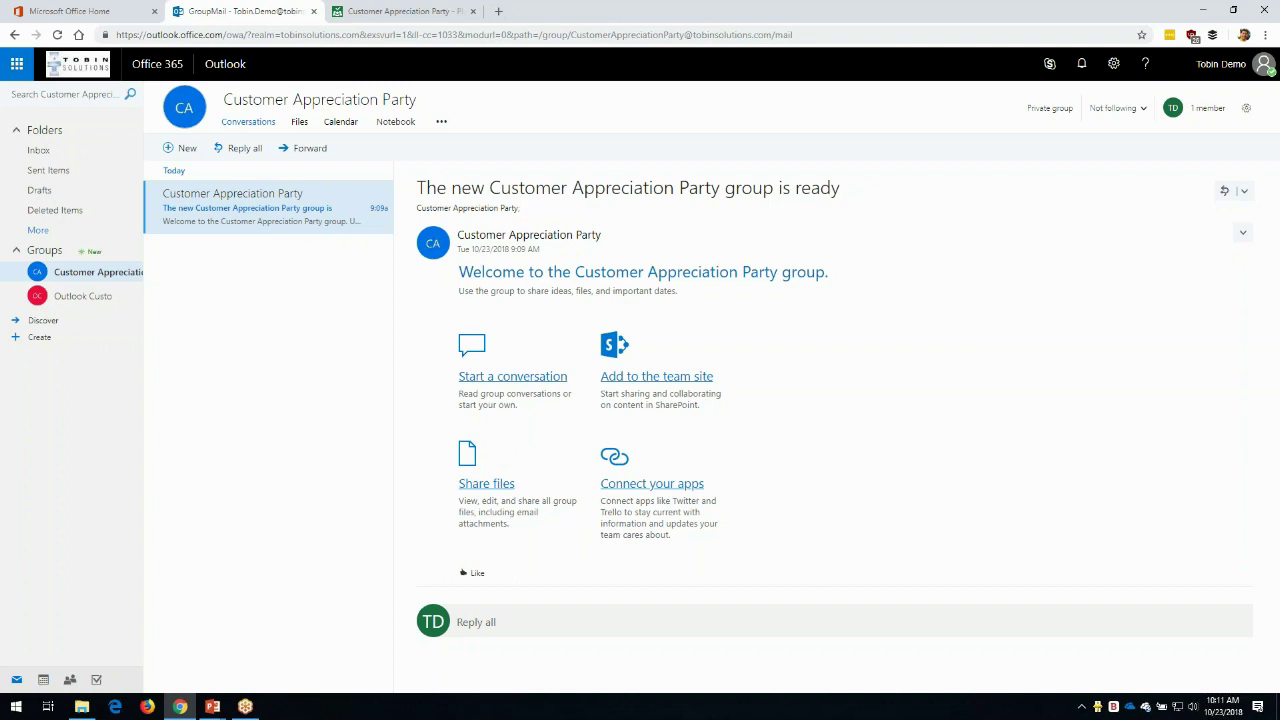
left_click(409, 12)
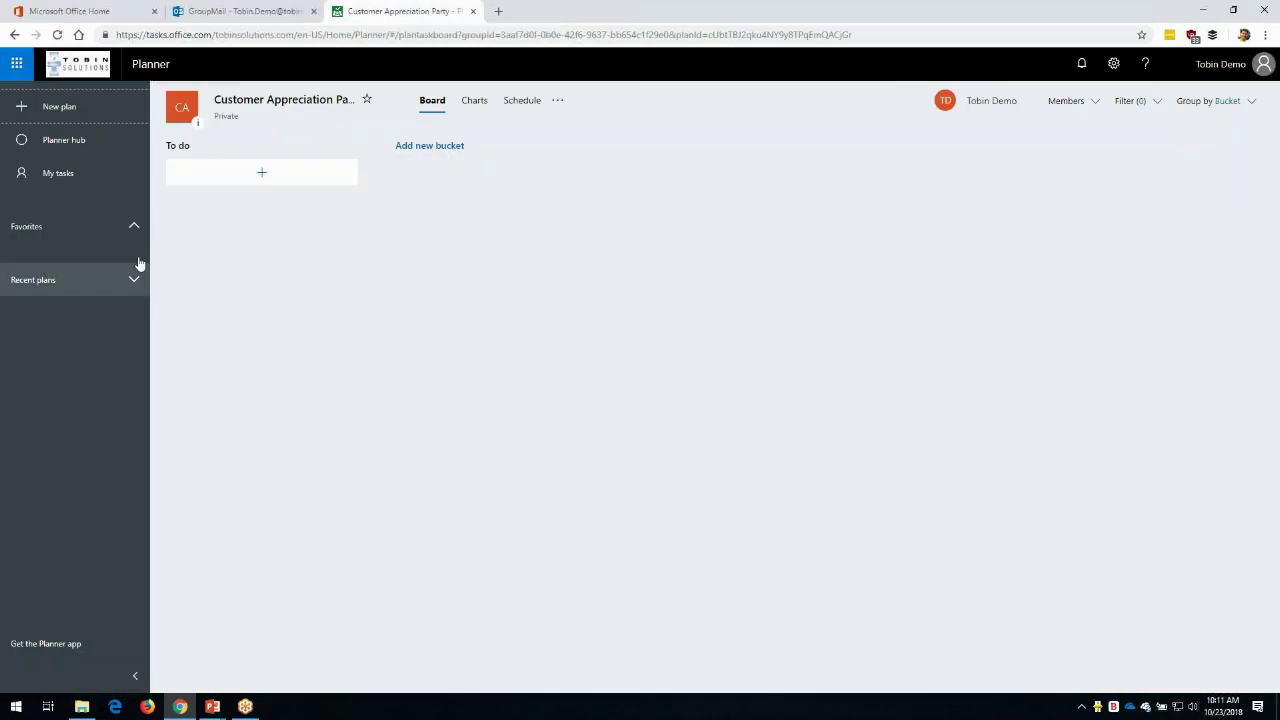
left_click(300, 13)
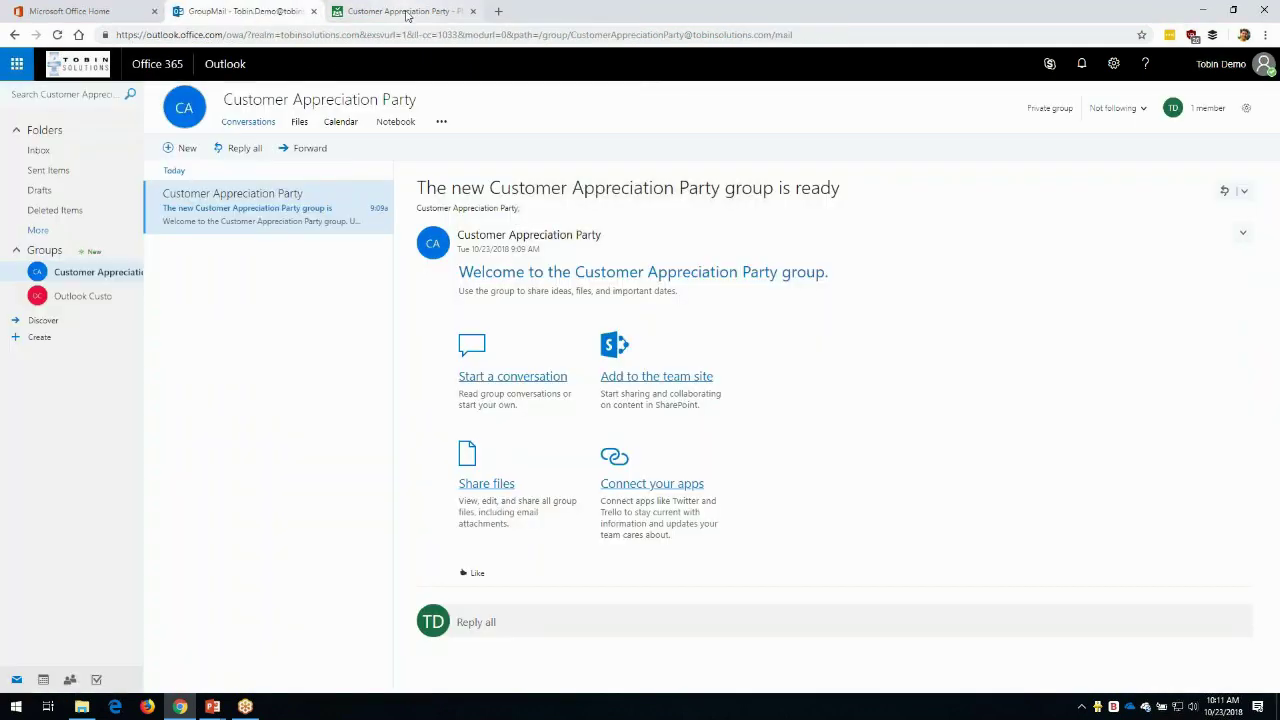
- Switch to the Planner board and add the tasks "Select a date", "Select a venue" and "Create the team" to the To do bucket
left_click(408, 11)
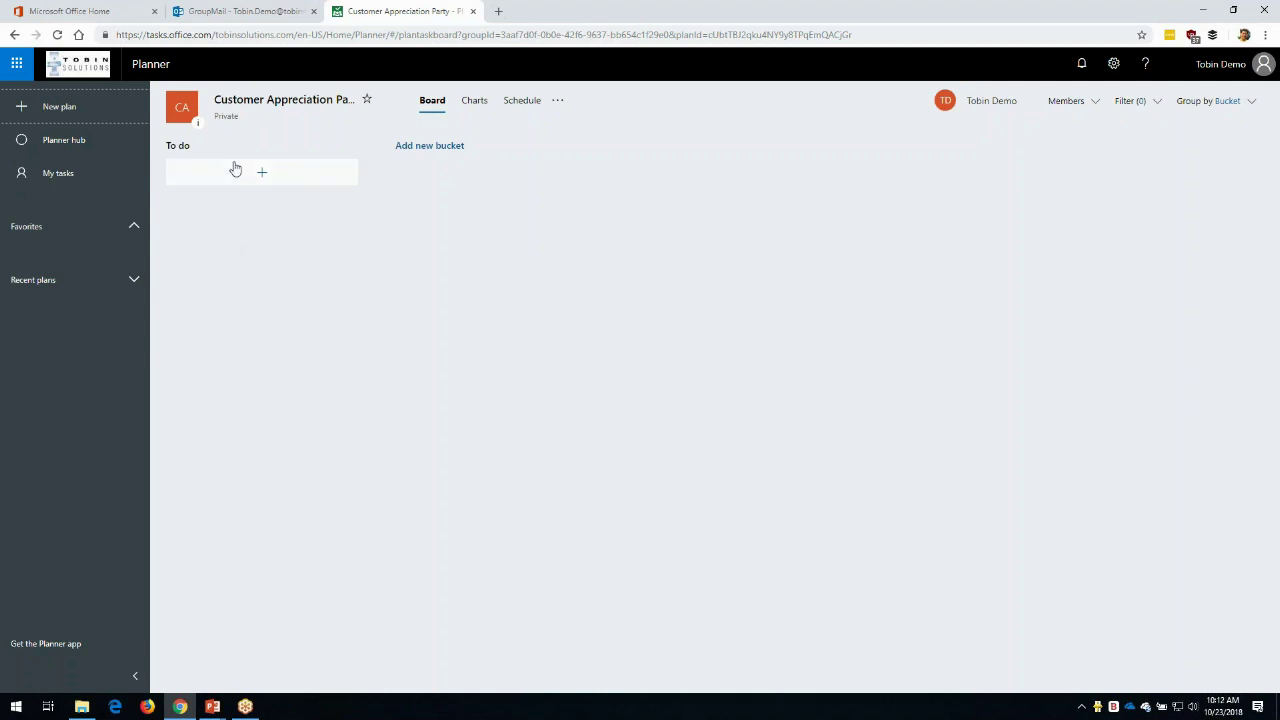
left_click(265, 175)
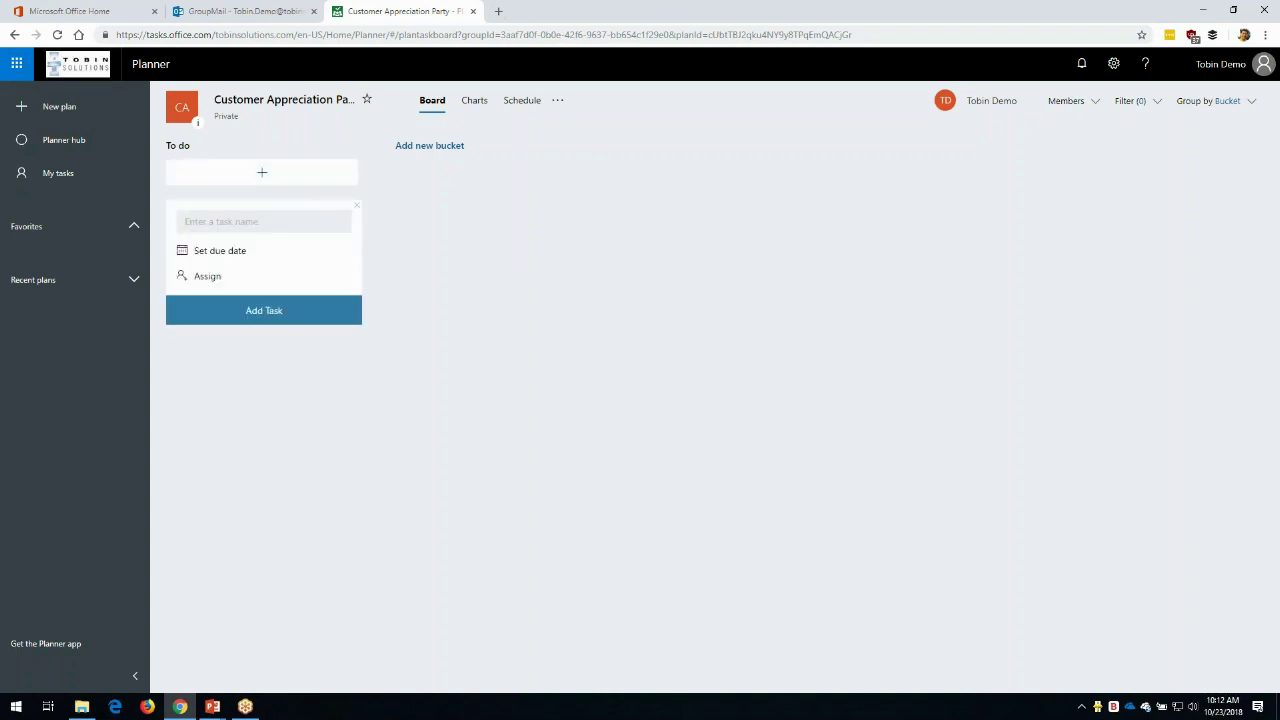
type("Select a date")
left_click(265, 316)
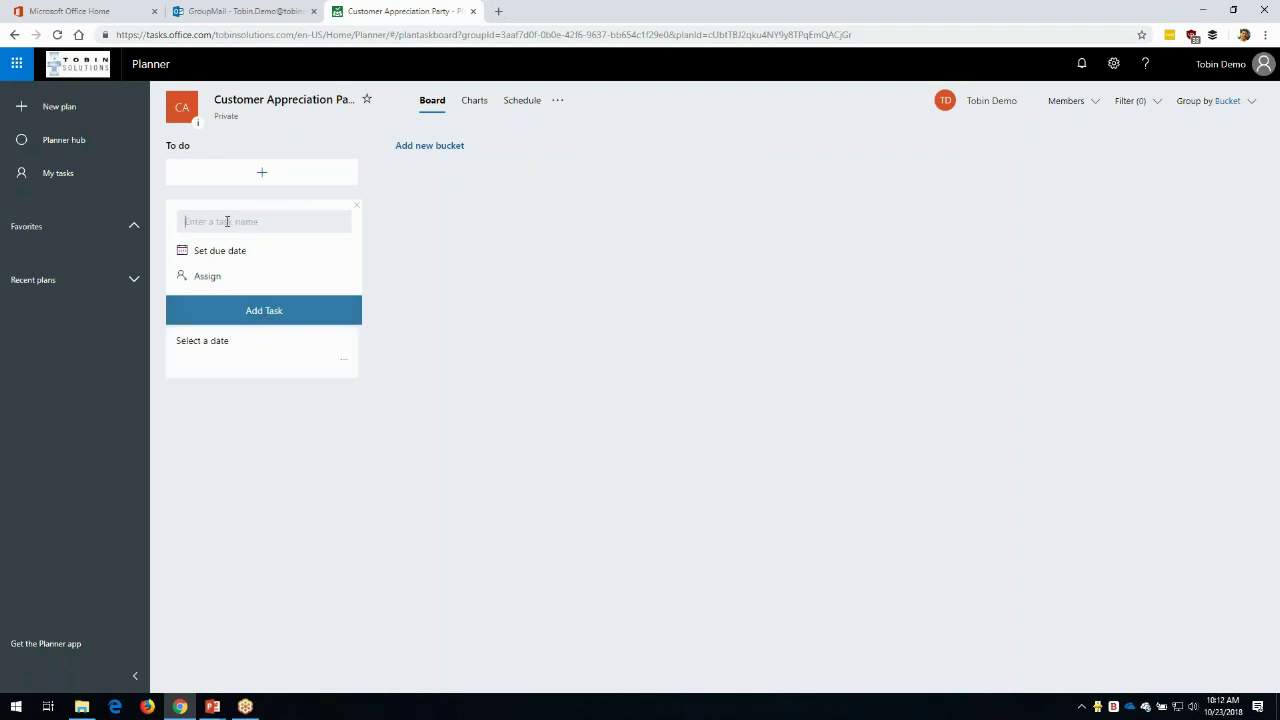
type("Select a venue")
left_click(259, 313)
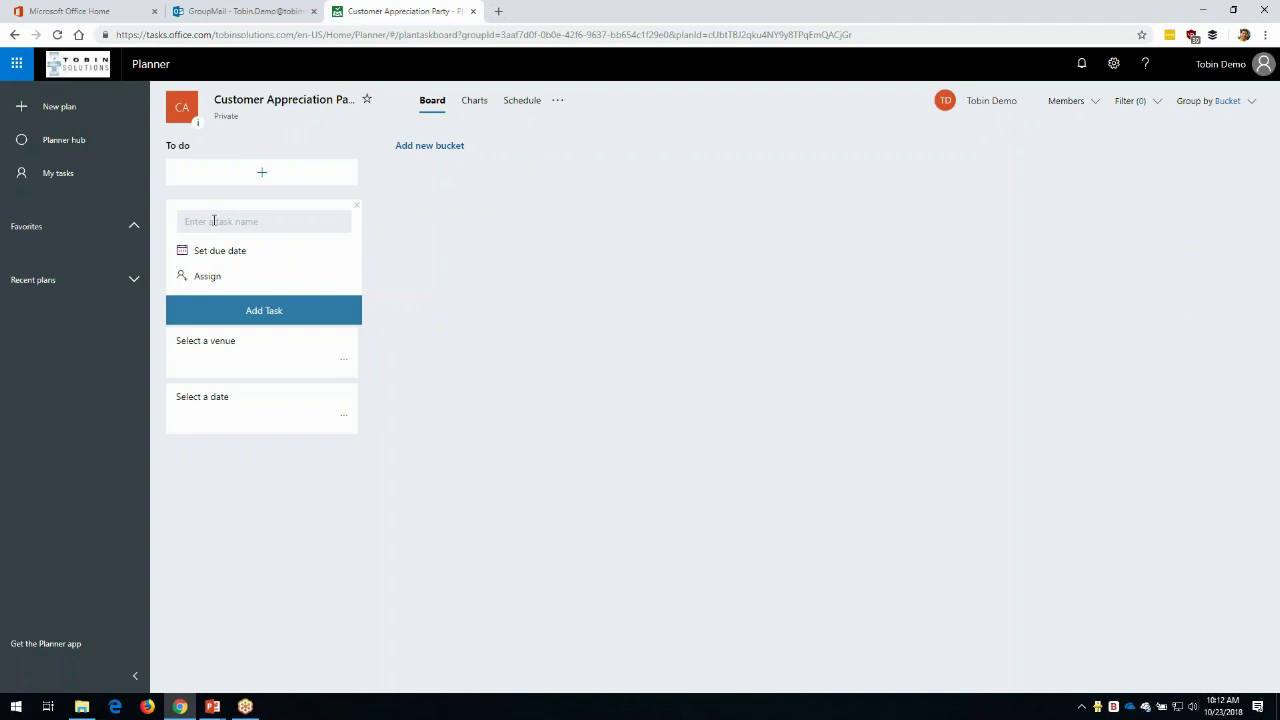
type("Create the team")
left_click(268, 313)
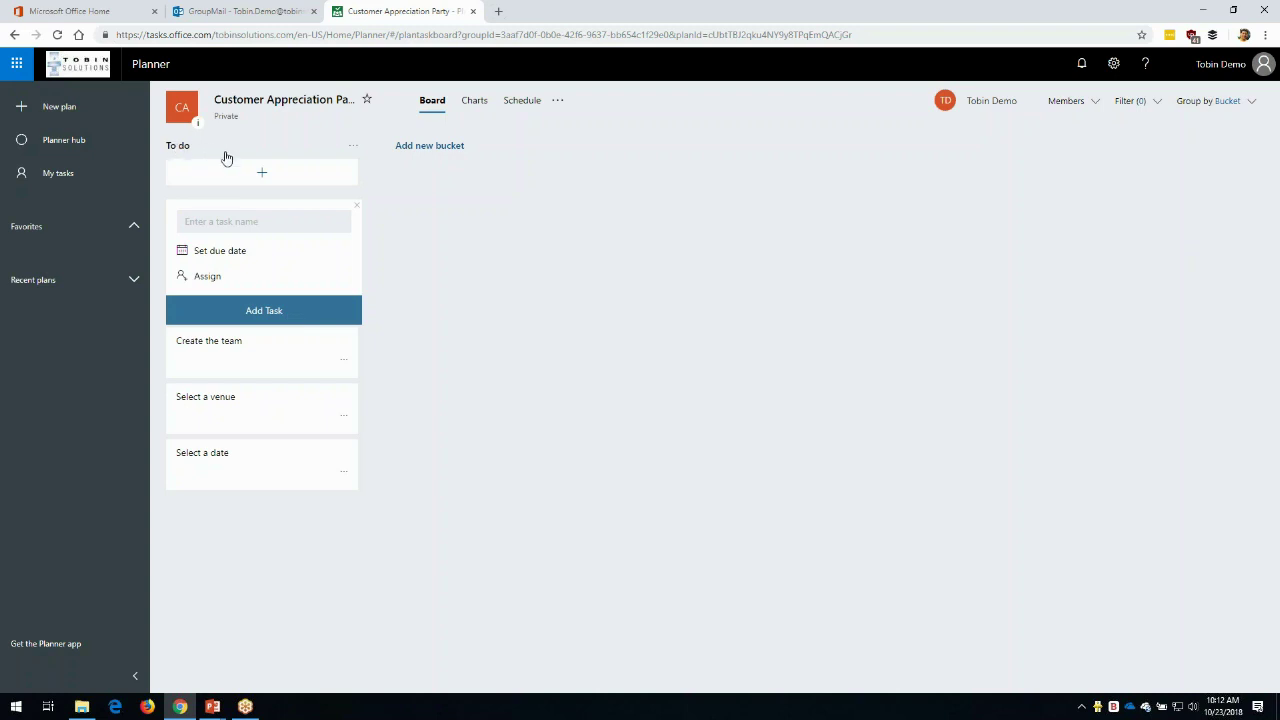
- Give the "Create the team" task the due date 10/26/2018 and the description "Who will be part of the team to create this great party!"
left_click(249, 358)
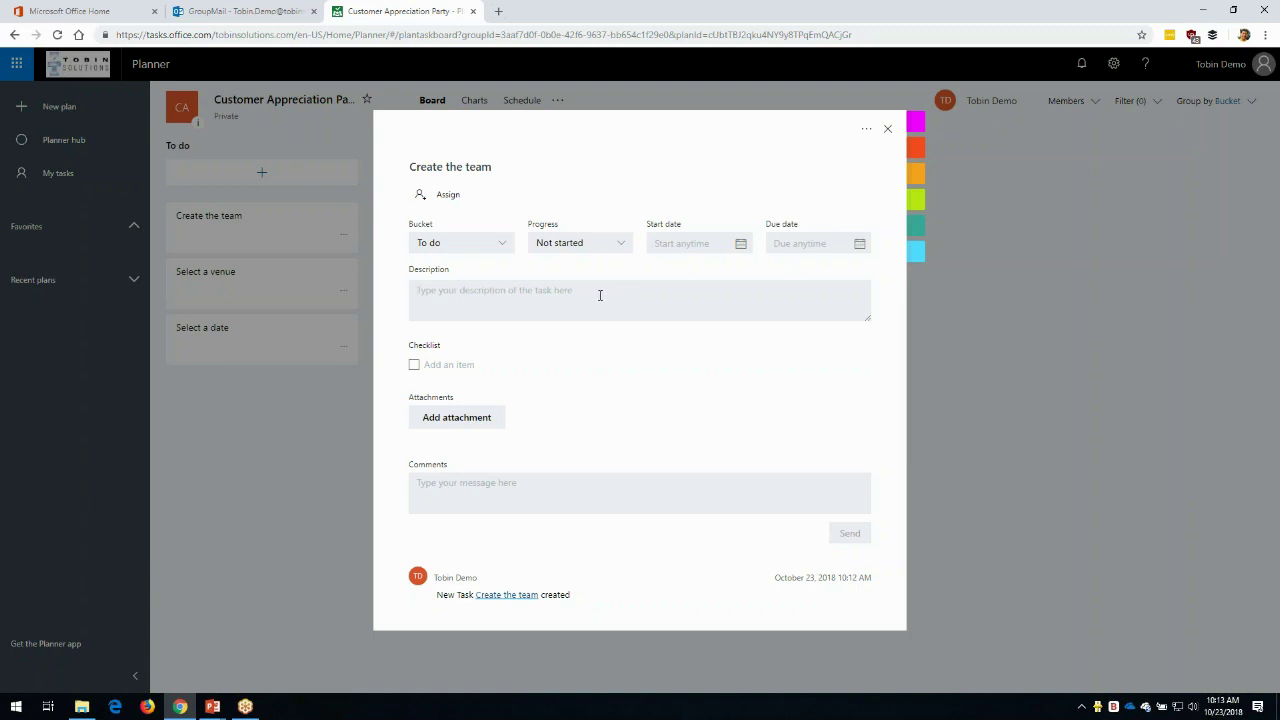
left_click(827, 243)
type("Who will be part")
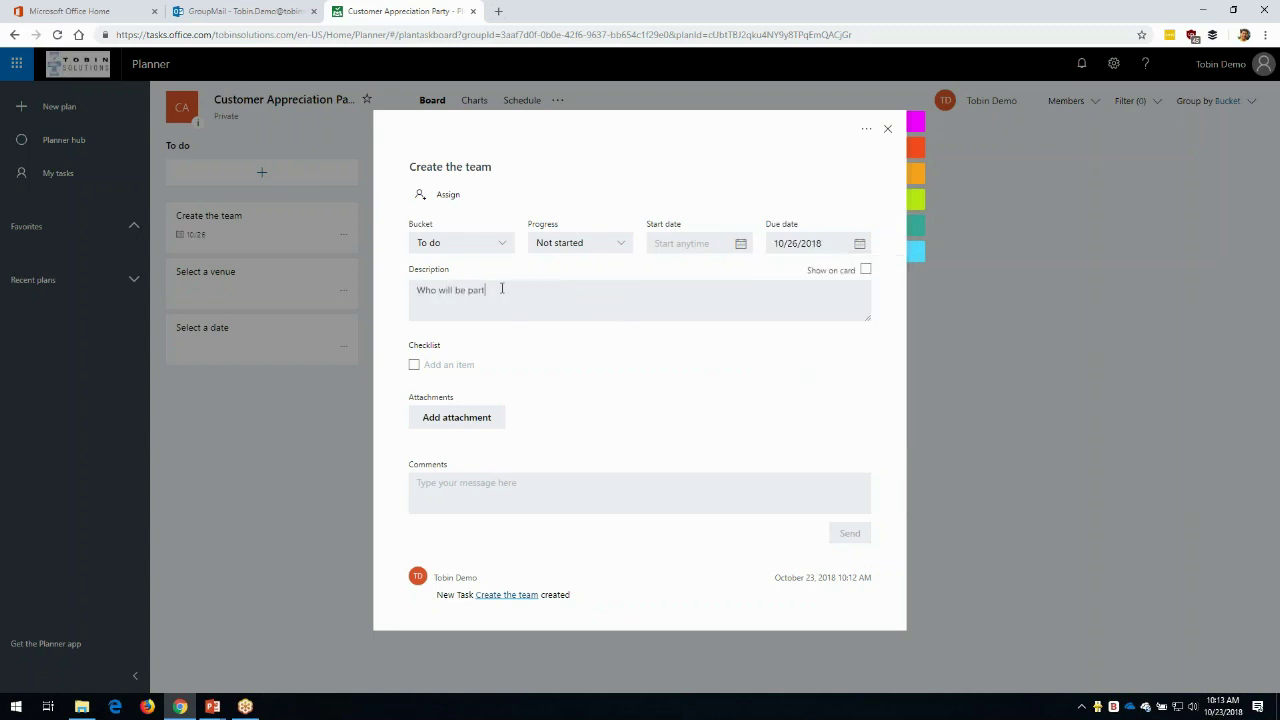
type(" of the team to create this great party!")
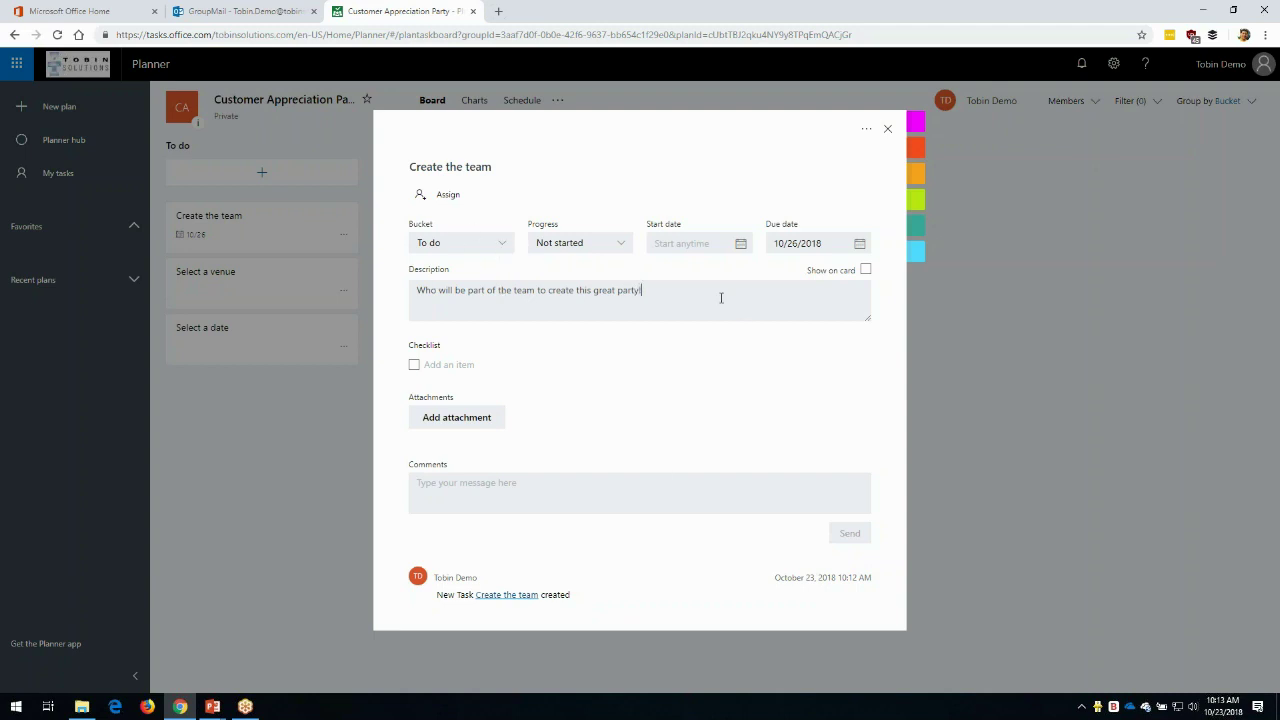
left_click(886, 132)
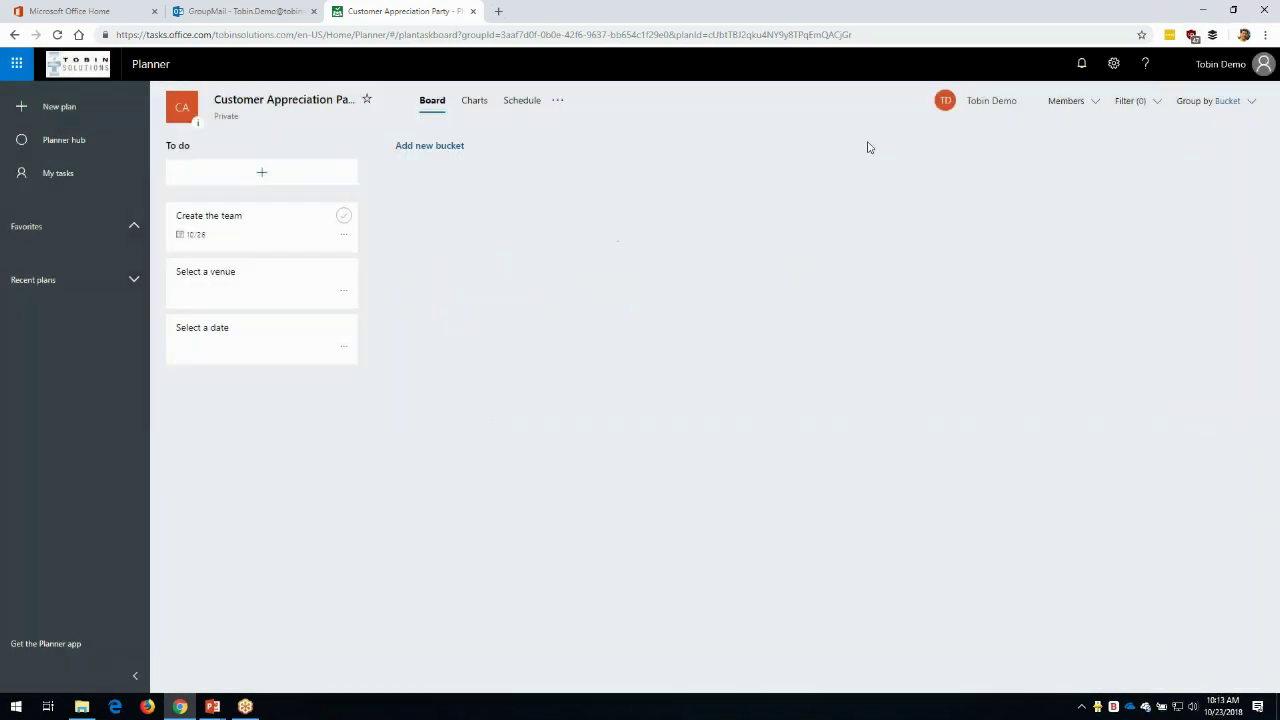
- Give the "Select a venue" task the description "Where will will have this?" and the due date 10/26/2018
left_click(234, 220)
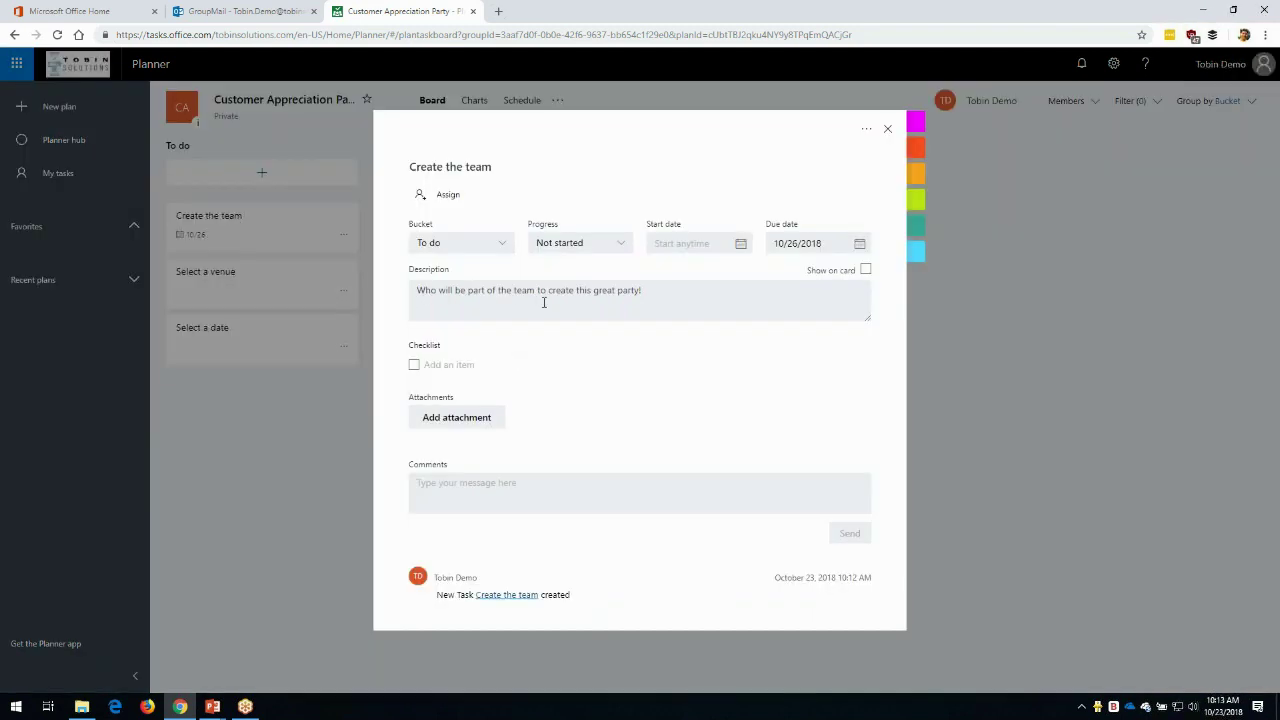
left_click(887, 128)
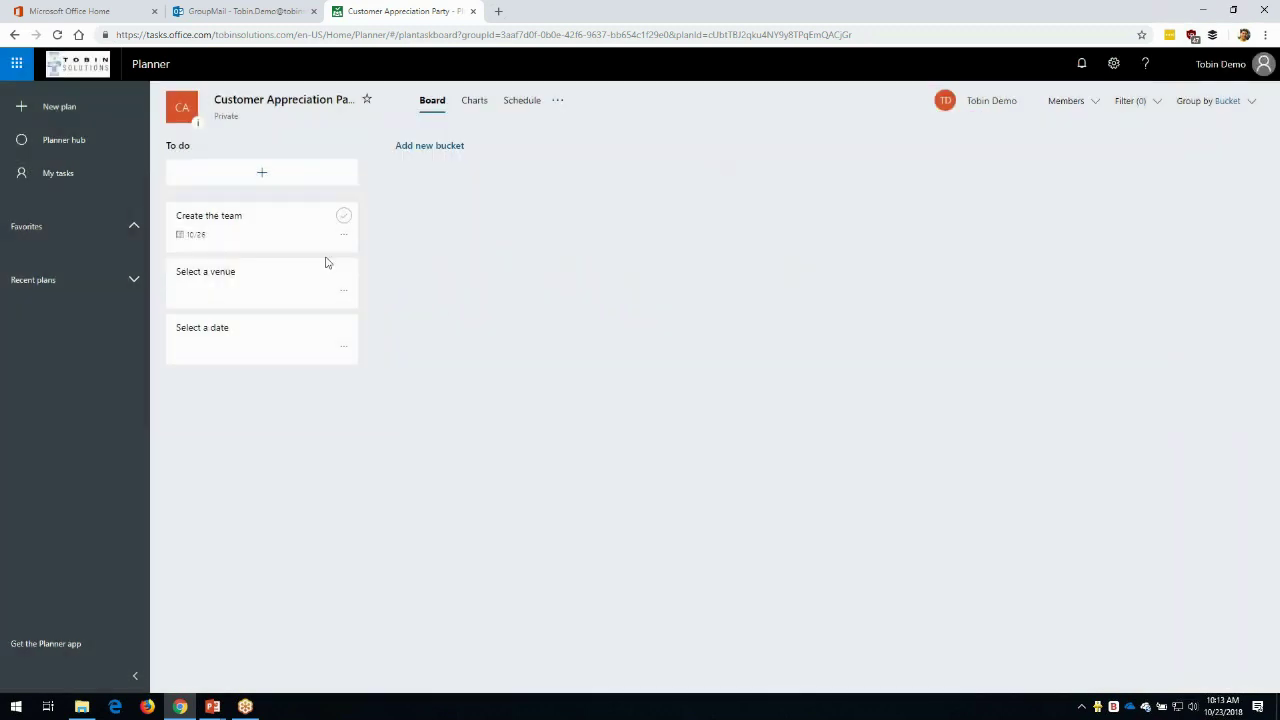
left_click(233, 291)
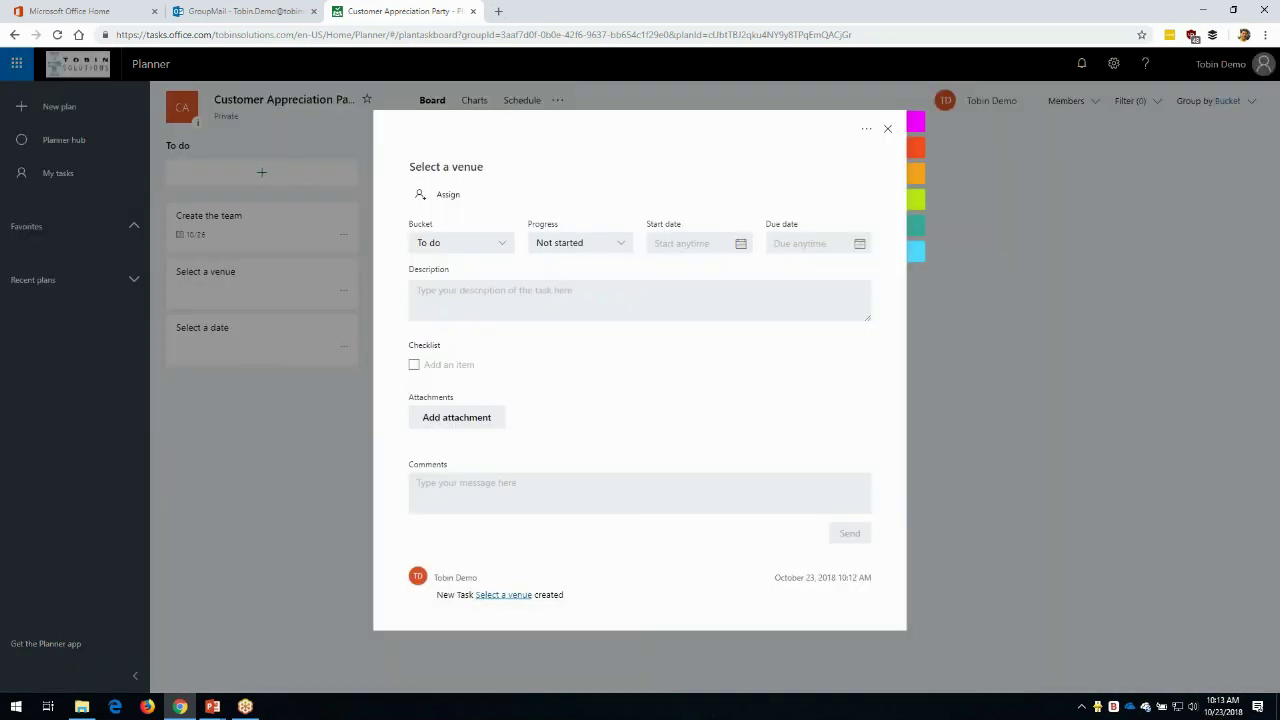
left_click(511, 298)
type("Where will will")
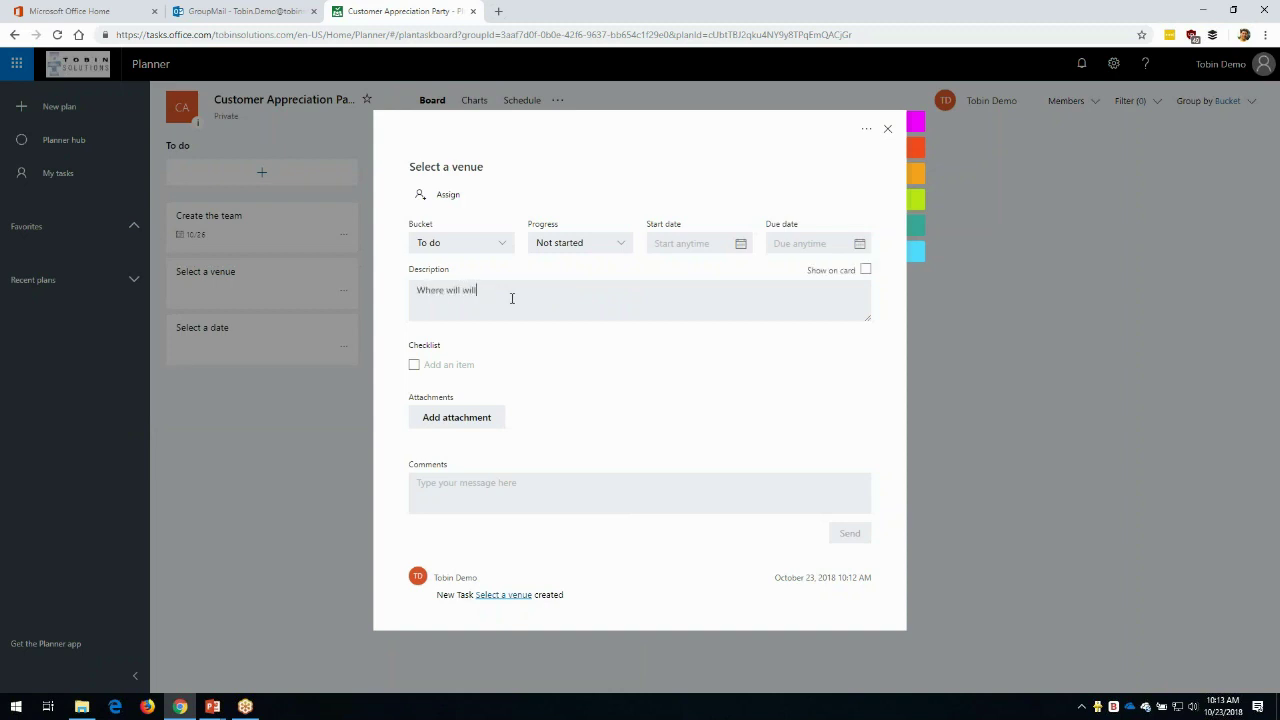
type(" have this?")
left_click(859, 244)
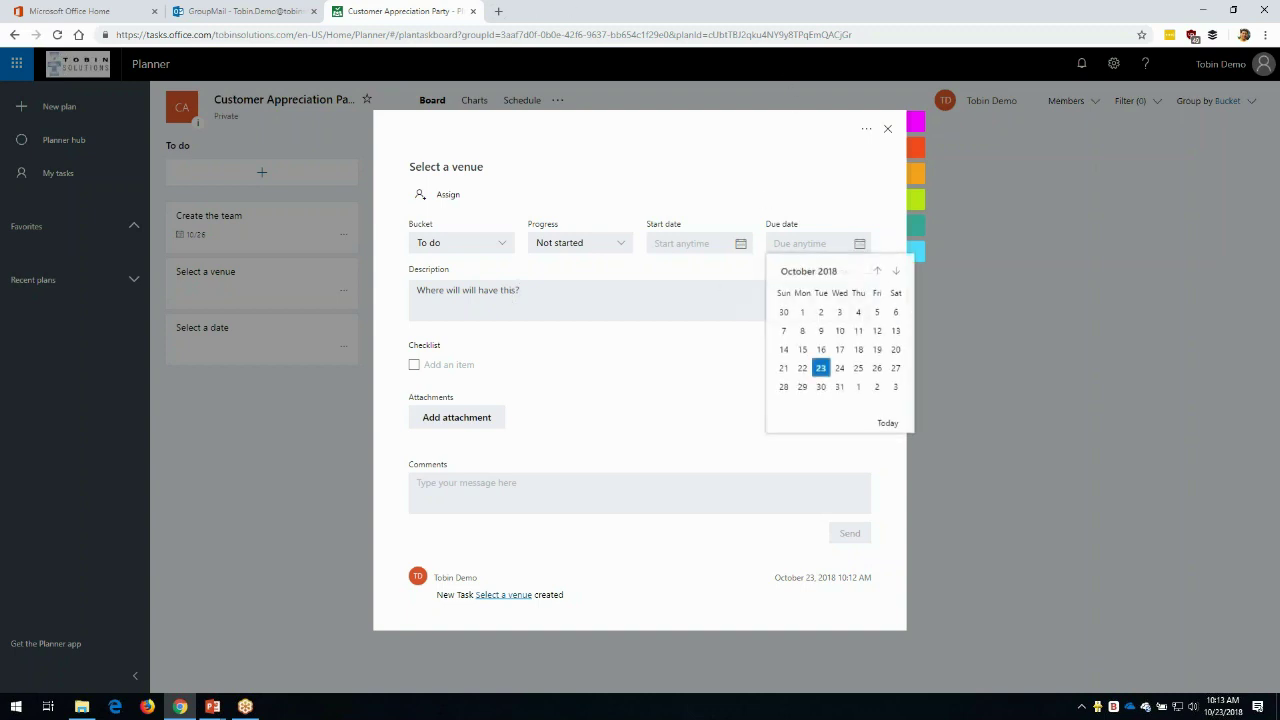
left_click(881, 374)
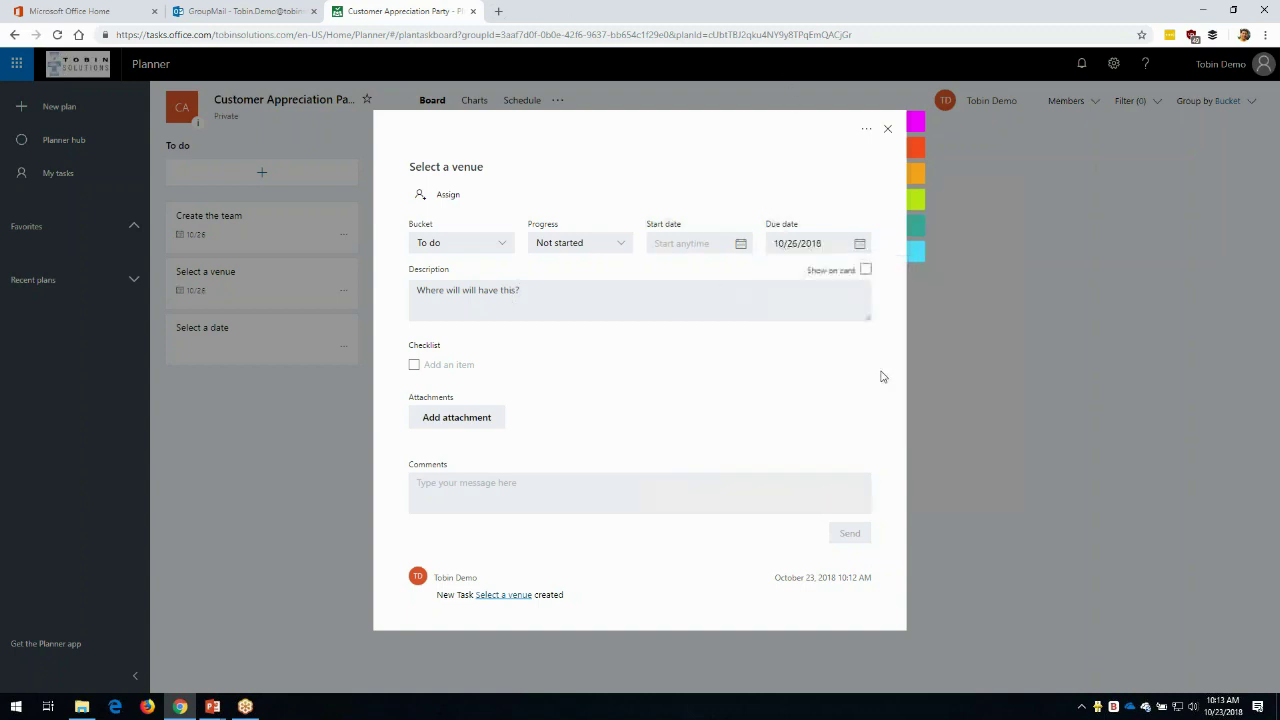
left_click(887, 128)
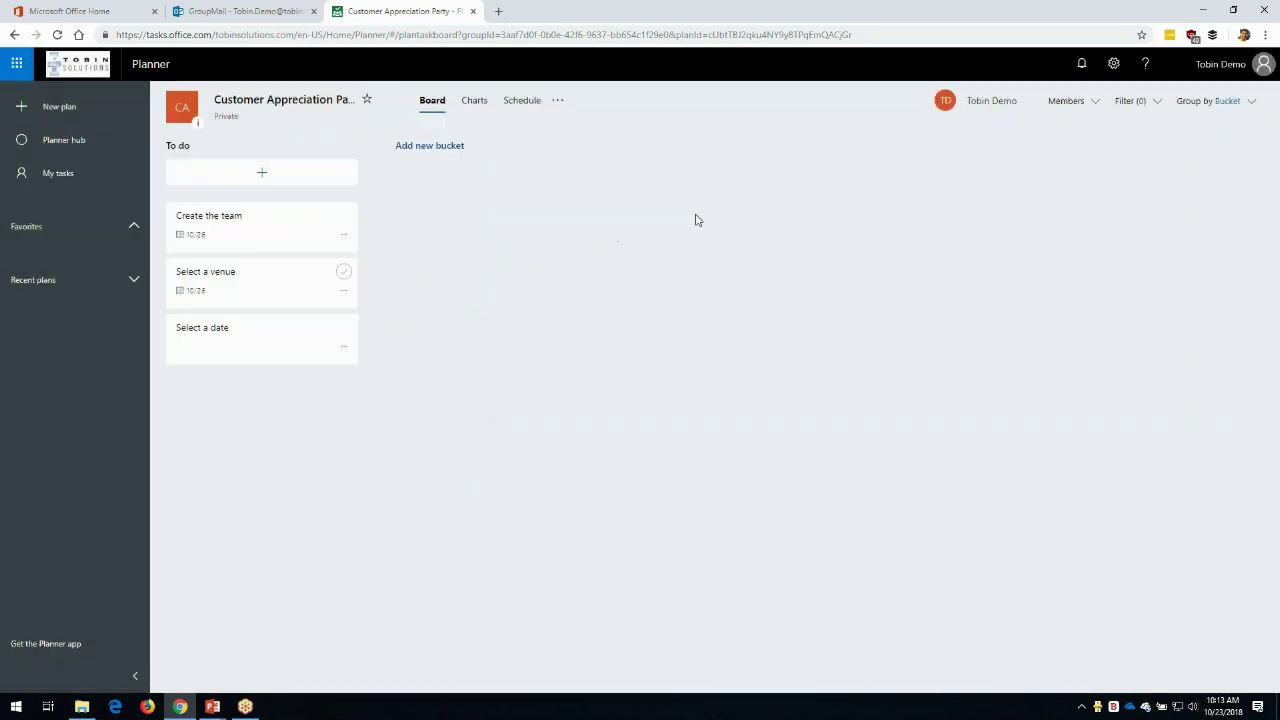
- Give the "Select a date" task the description "When will we have the party?" and the due date 10/25/2018
left_click(291, 336)
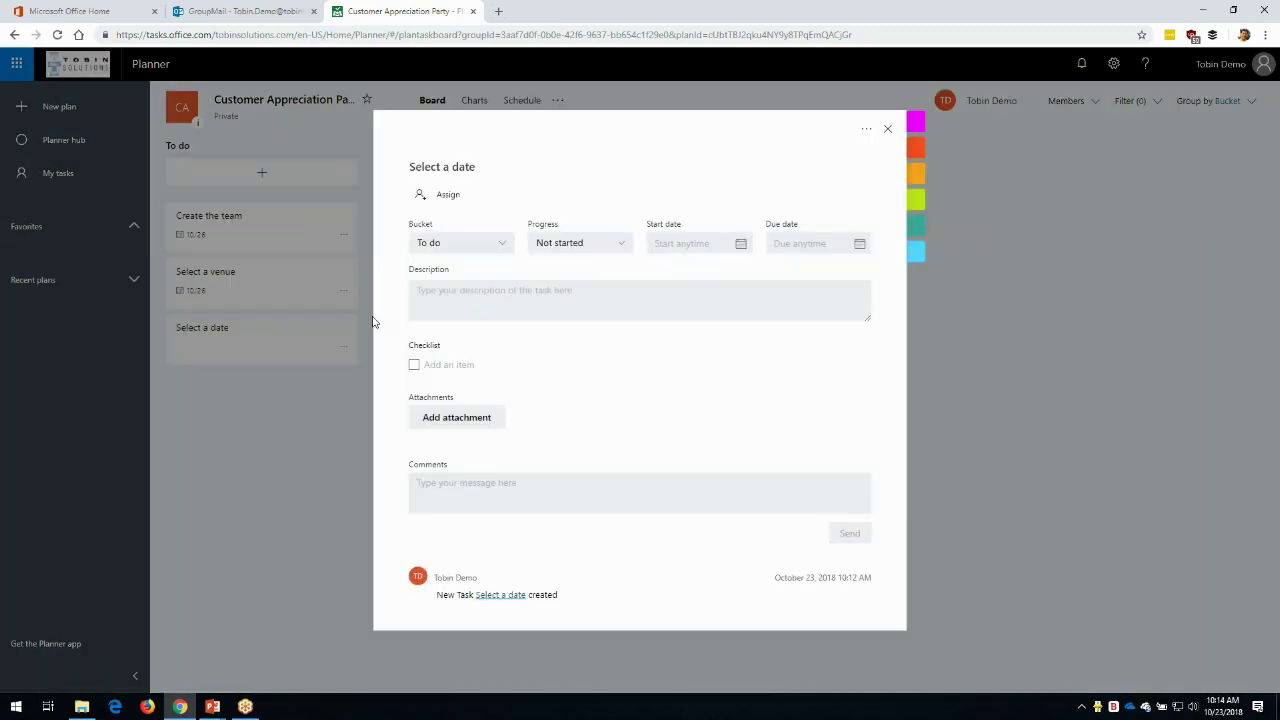
left_click(476, 290)
type("When will we have the party?")
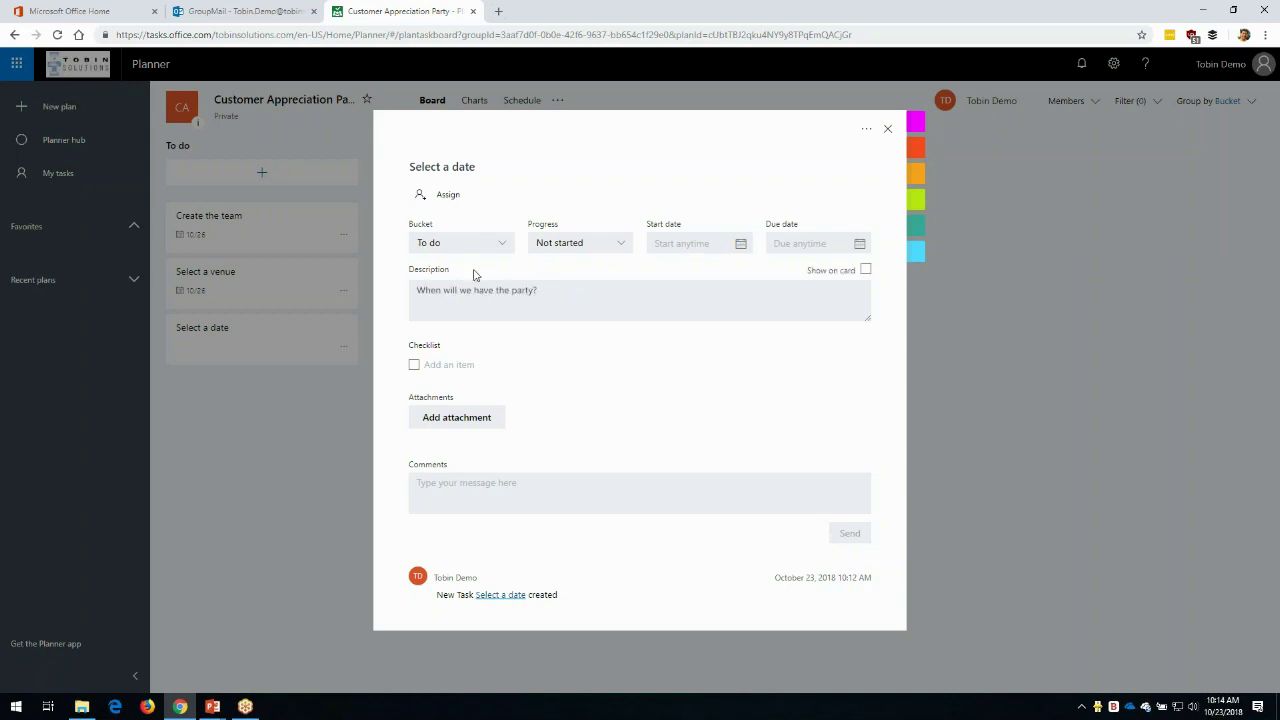
left_click(860, 245)
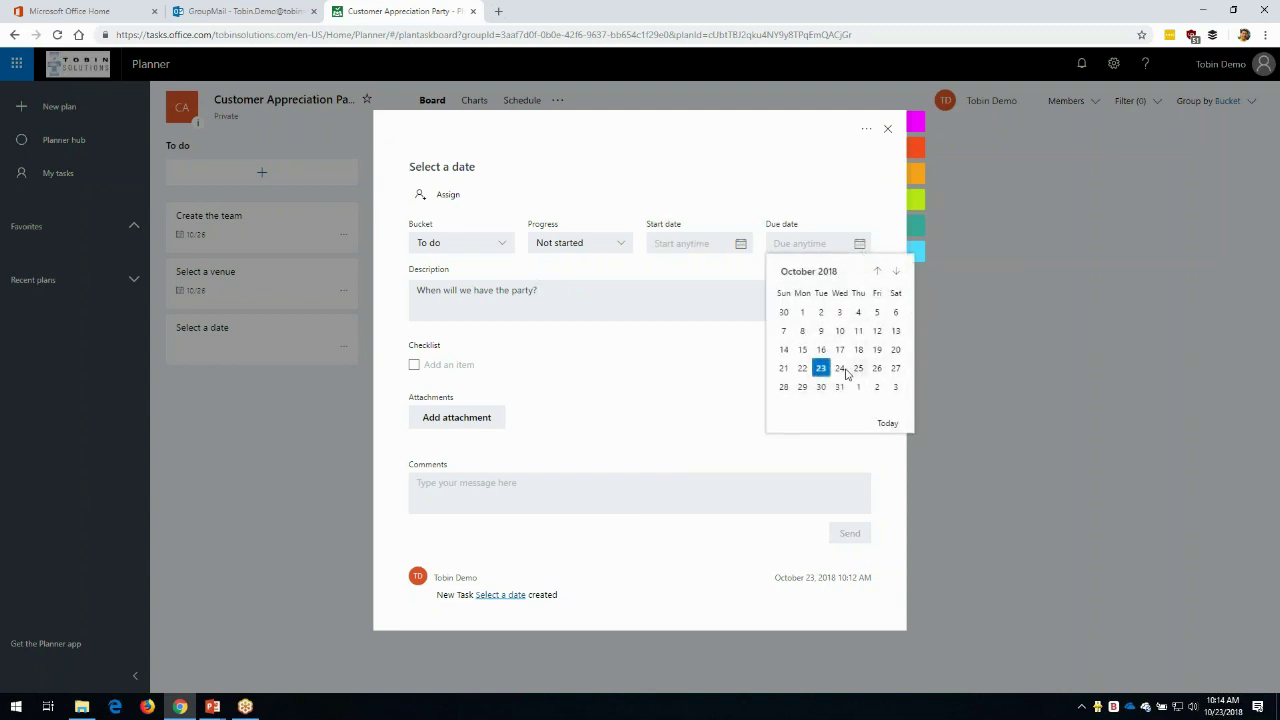
left_click(859, 369)
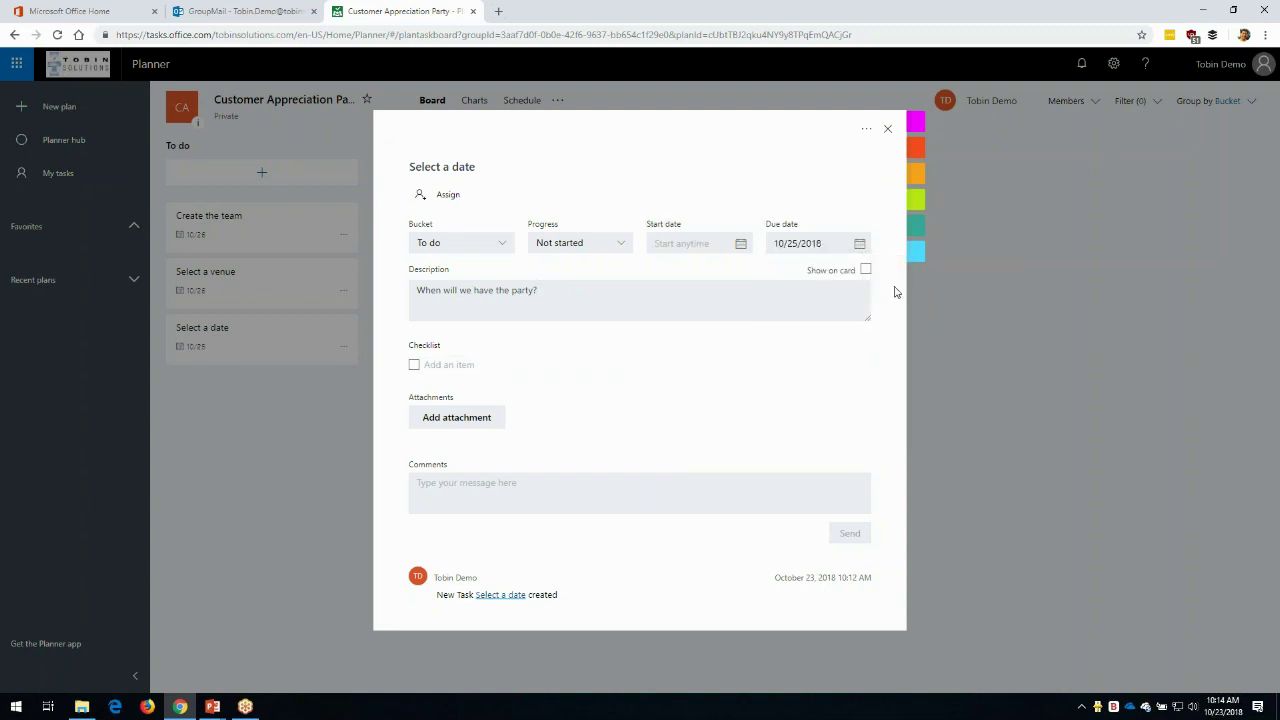
left_click(887, 129)
- Reorder the To do tasks as Create the team, Select a date, Select a venue, and review the details of "Create the team"
left_click_drag(251, 351, 249, 251)
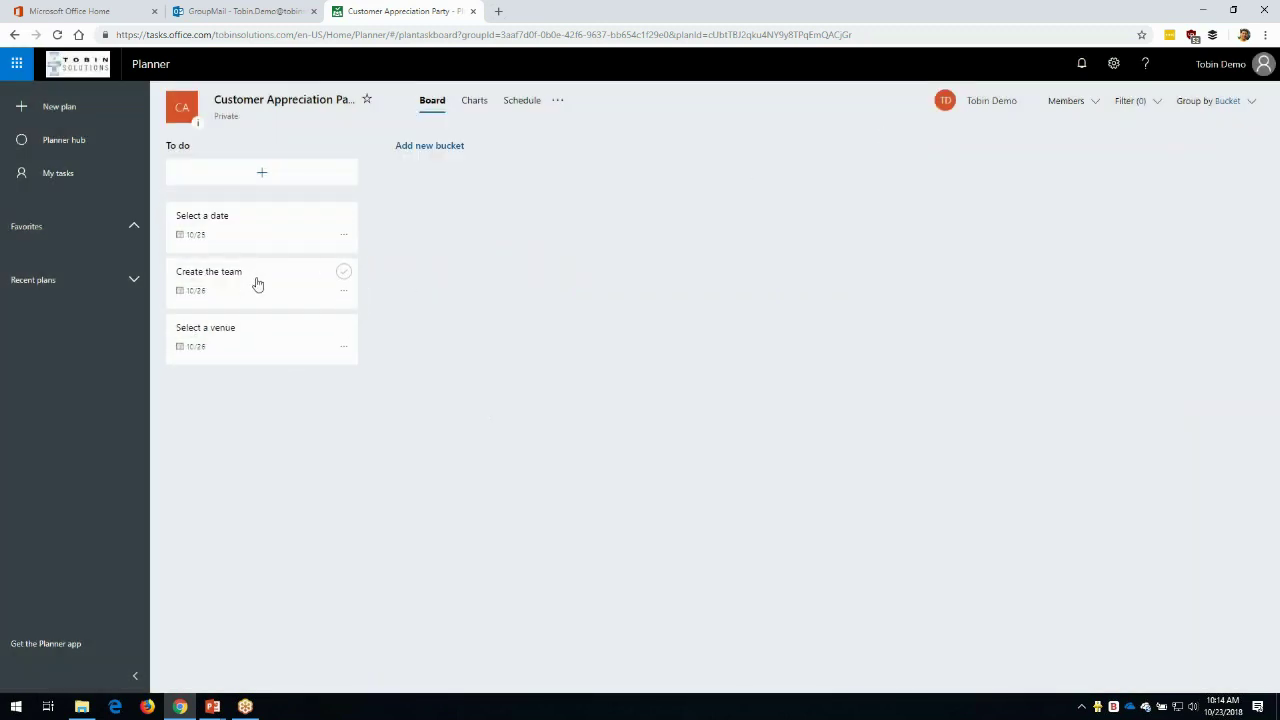
left_click_drag(263, 343, 263, 277)
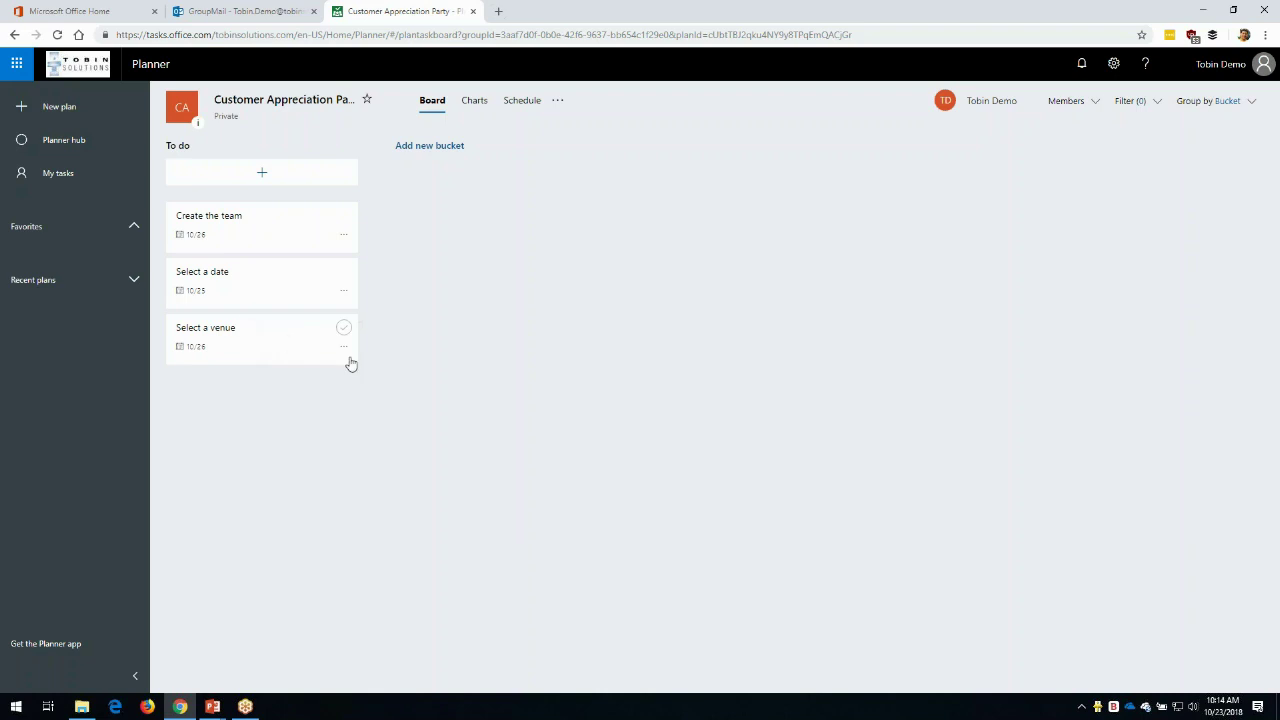
left_click(230, 221)
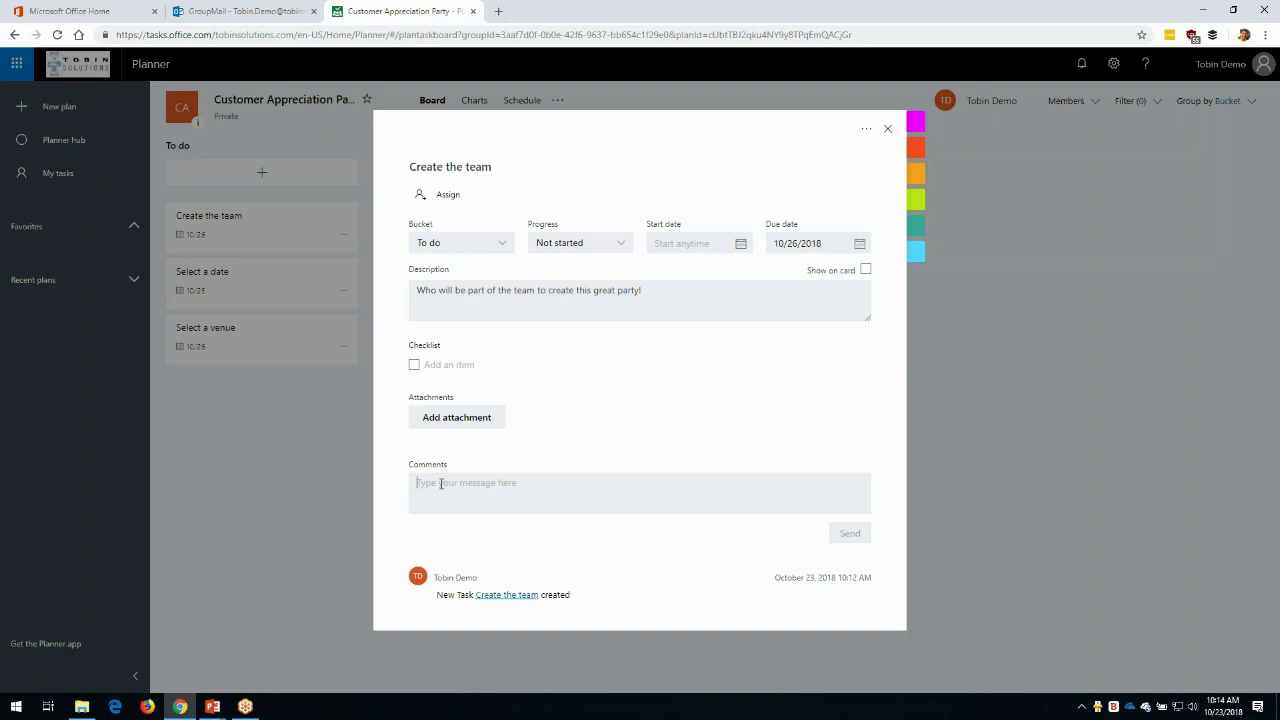
left_click(887, 128)
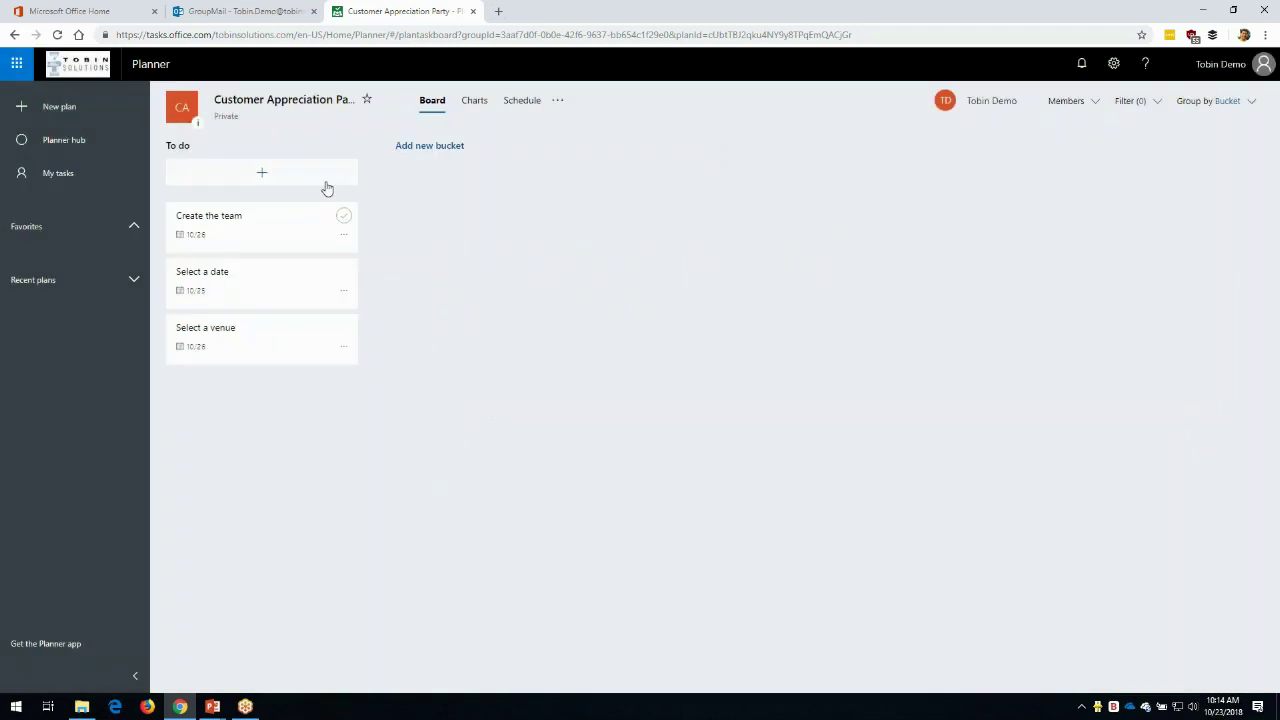
- Examine the plan settings and the group's description and privacy options, and leave both without saving
left_click(559, 104)
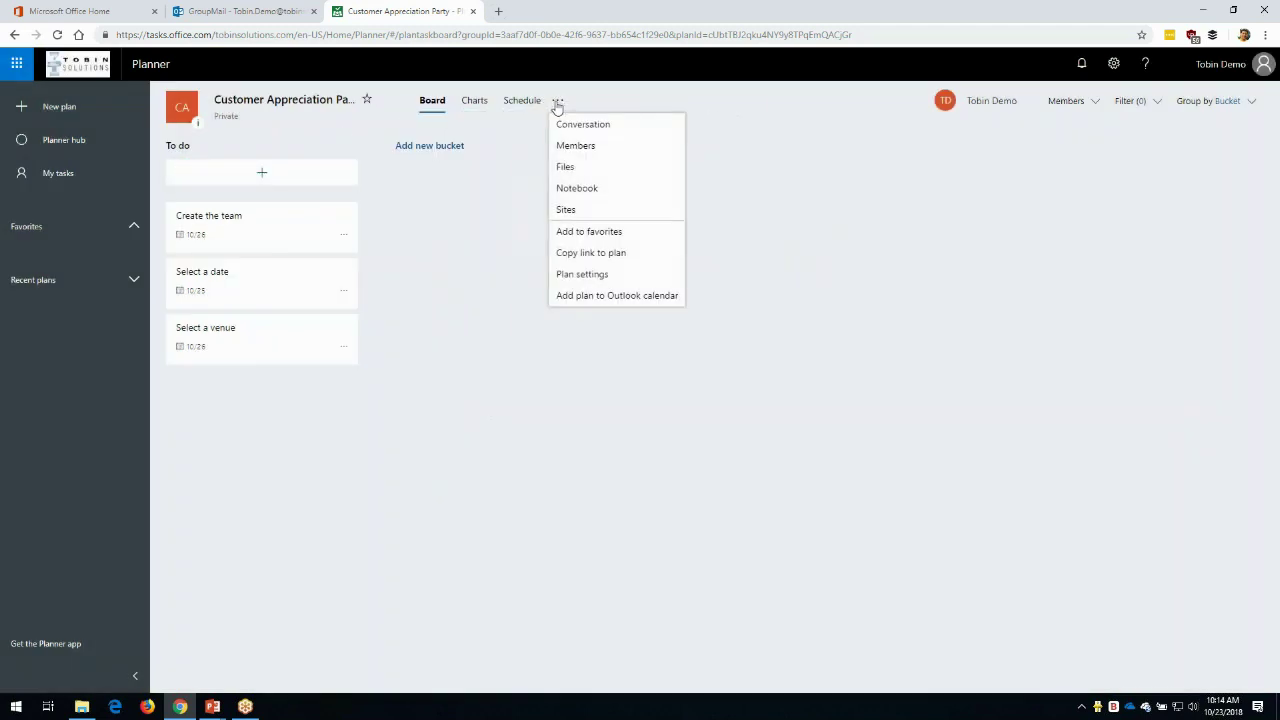
left_click(582, 274)
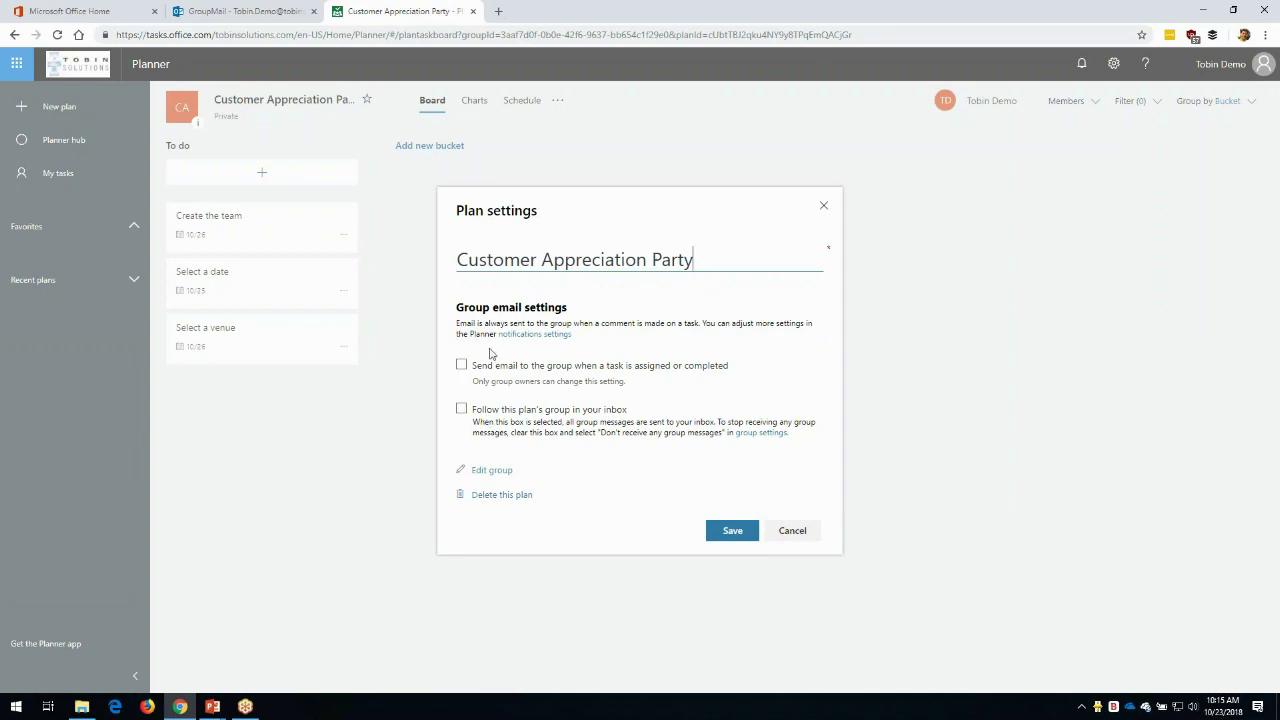
left_click(550, 412)
left_click(494, 471)
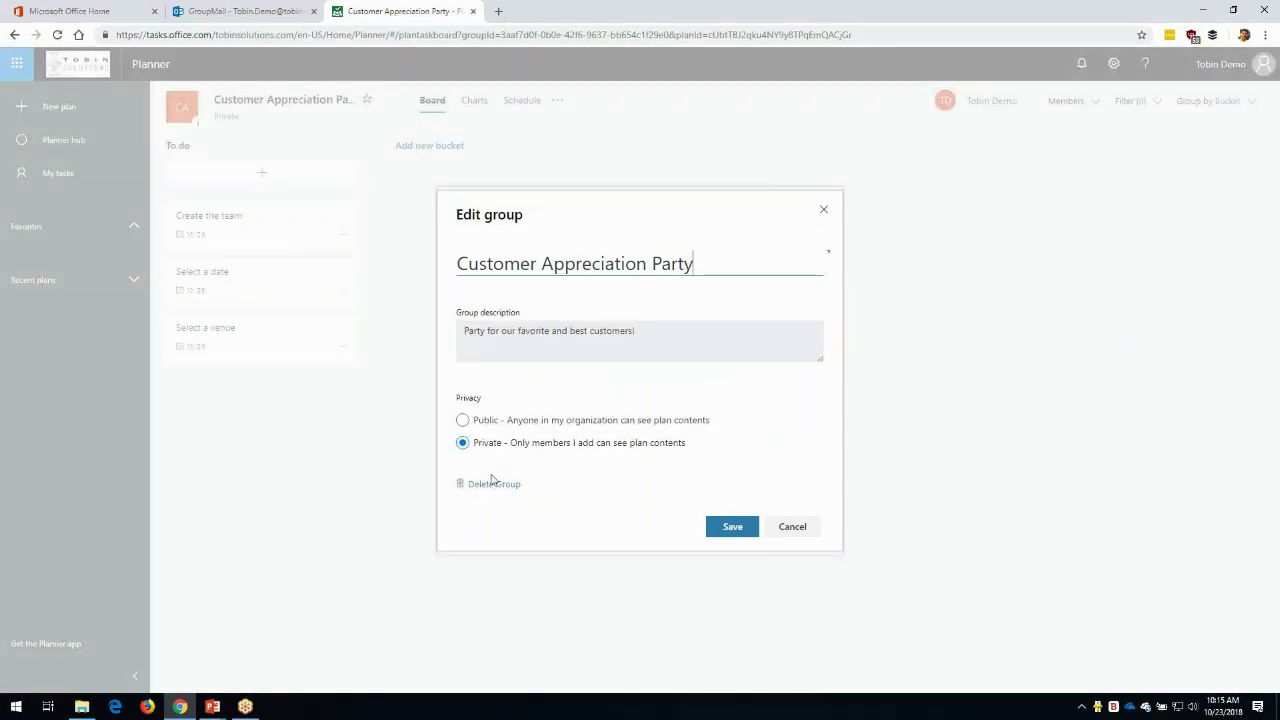
left_click(796, 528)
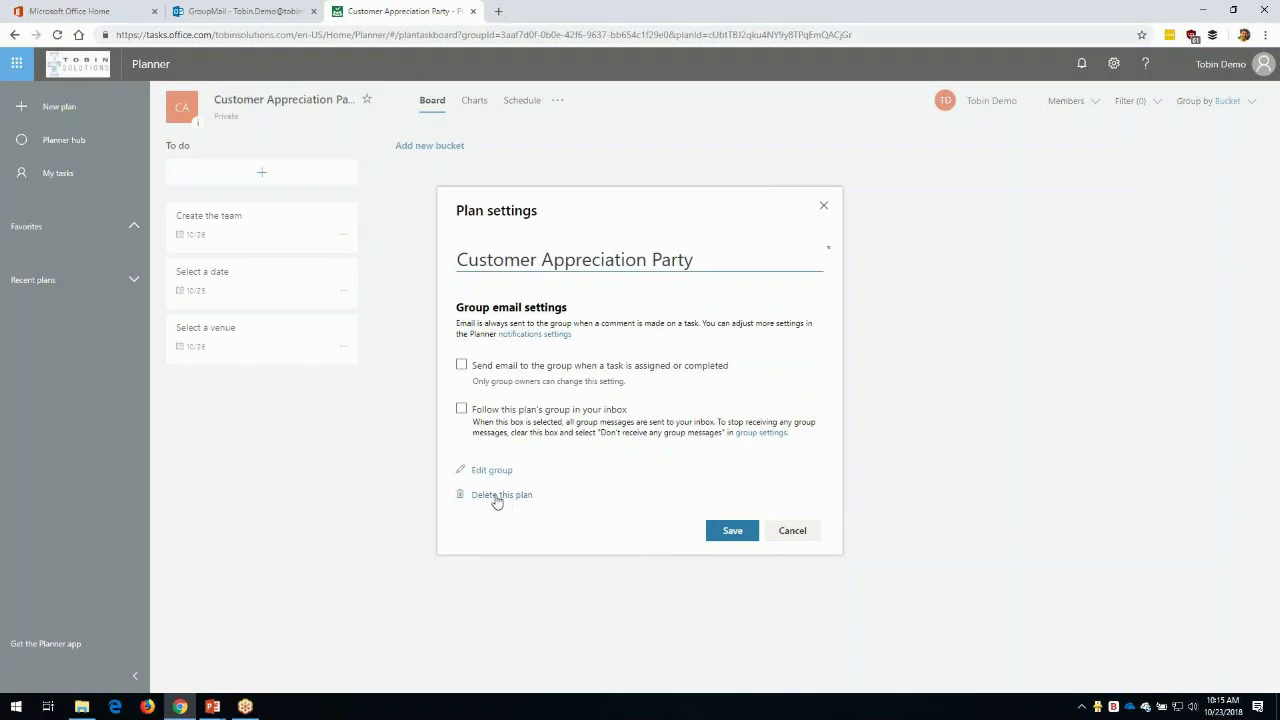
left_click(801, 533)
left_click(800, 533)
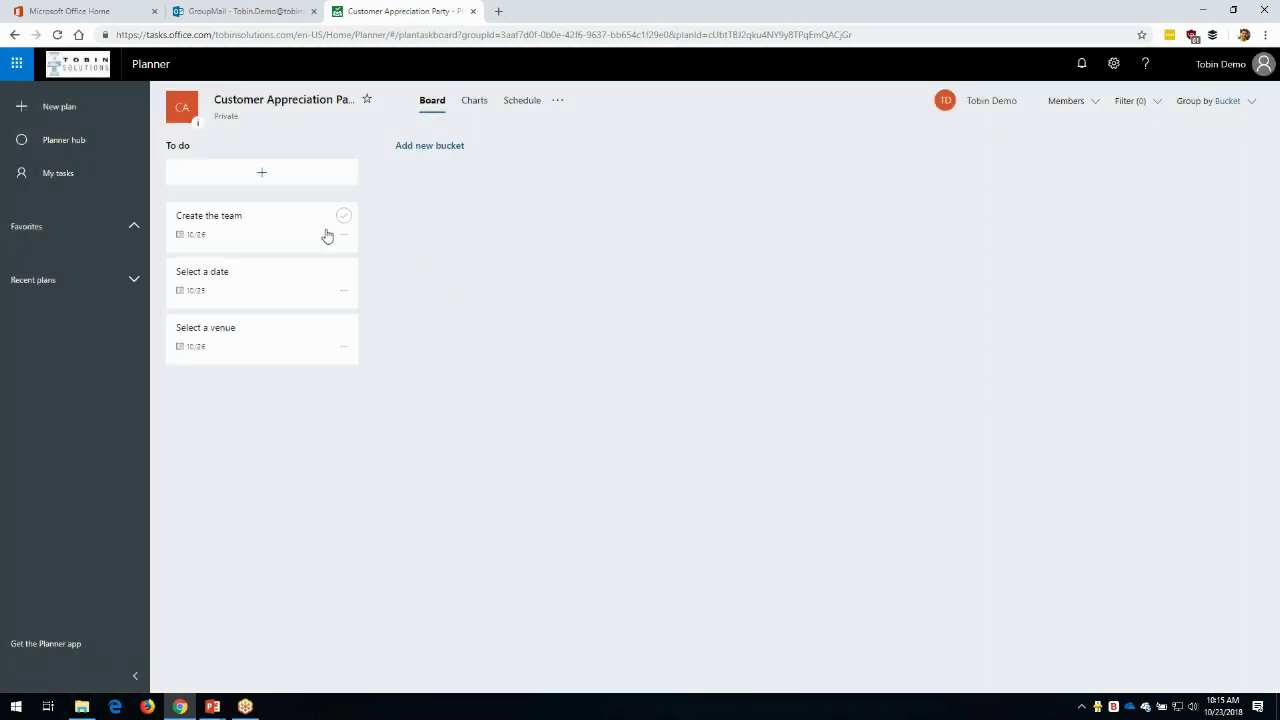
- Assign the "Create the team" task to the signed-in demo account and close the task details
left_click(241, 216)
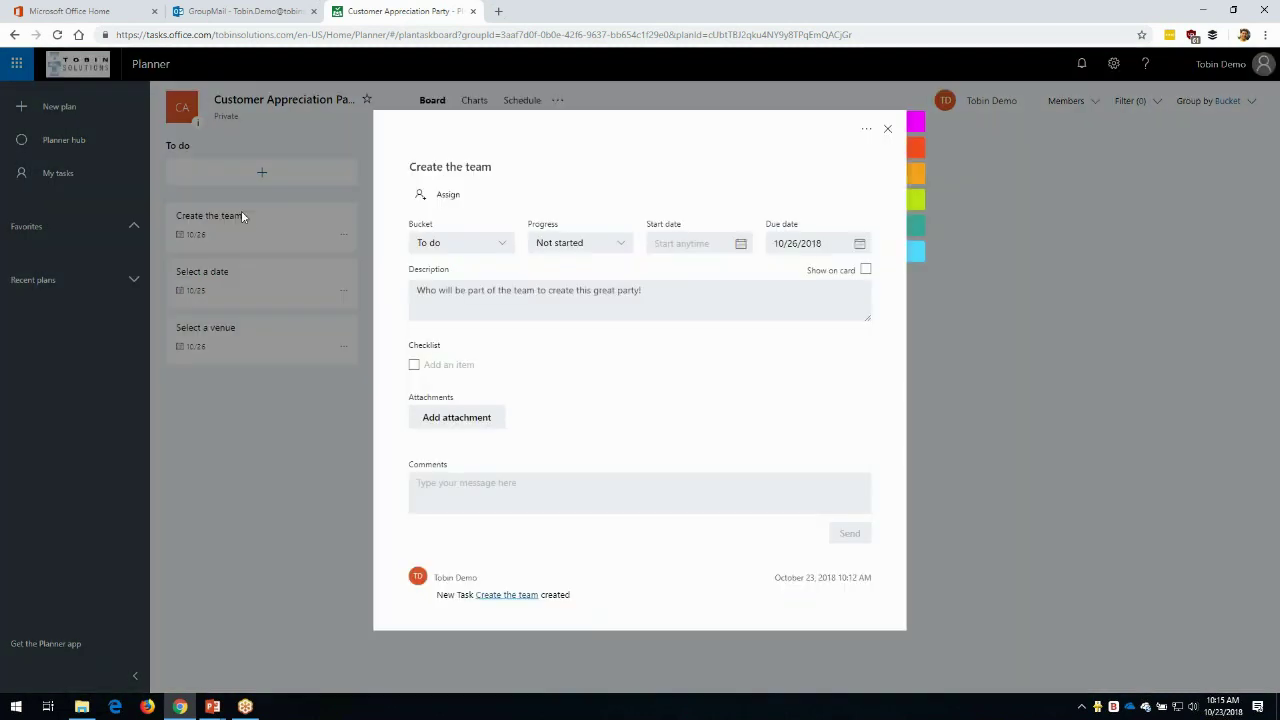
left_click(447, 197)
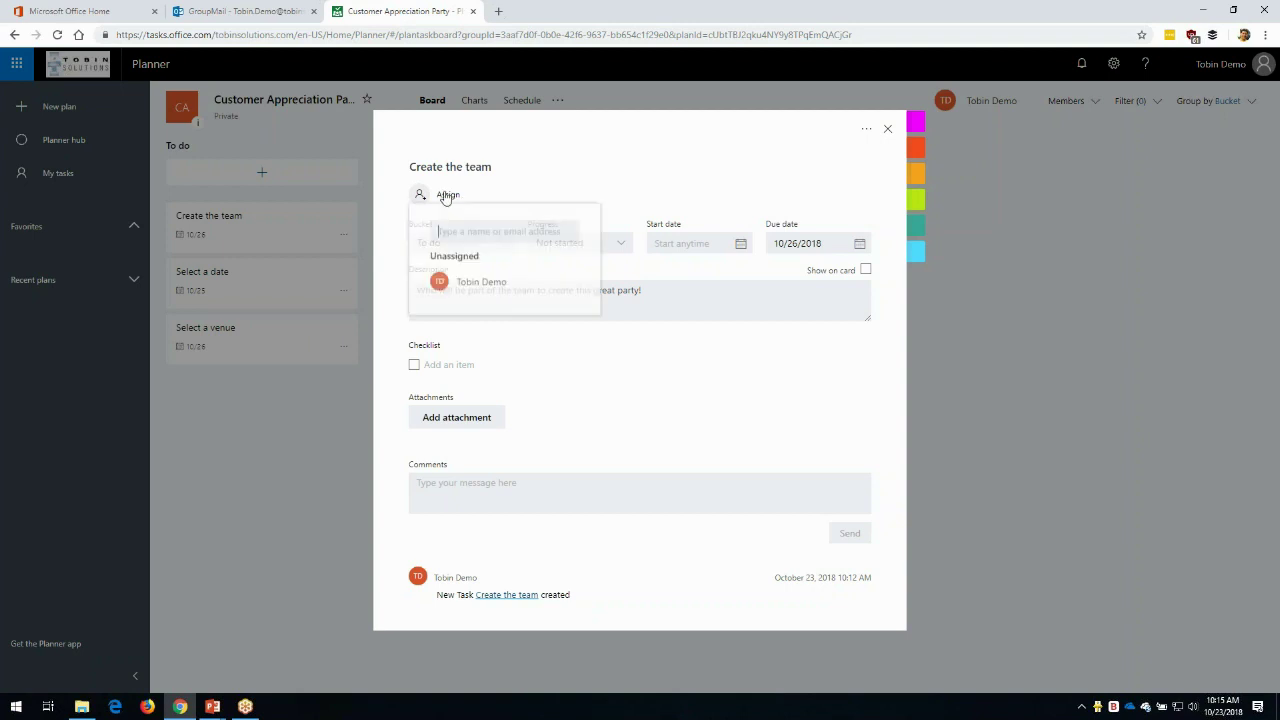
left_click(481, 285)
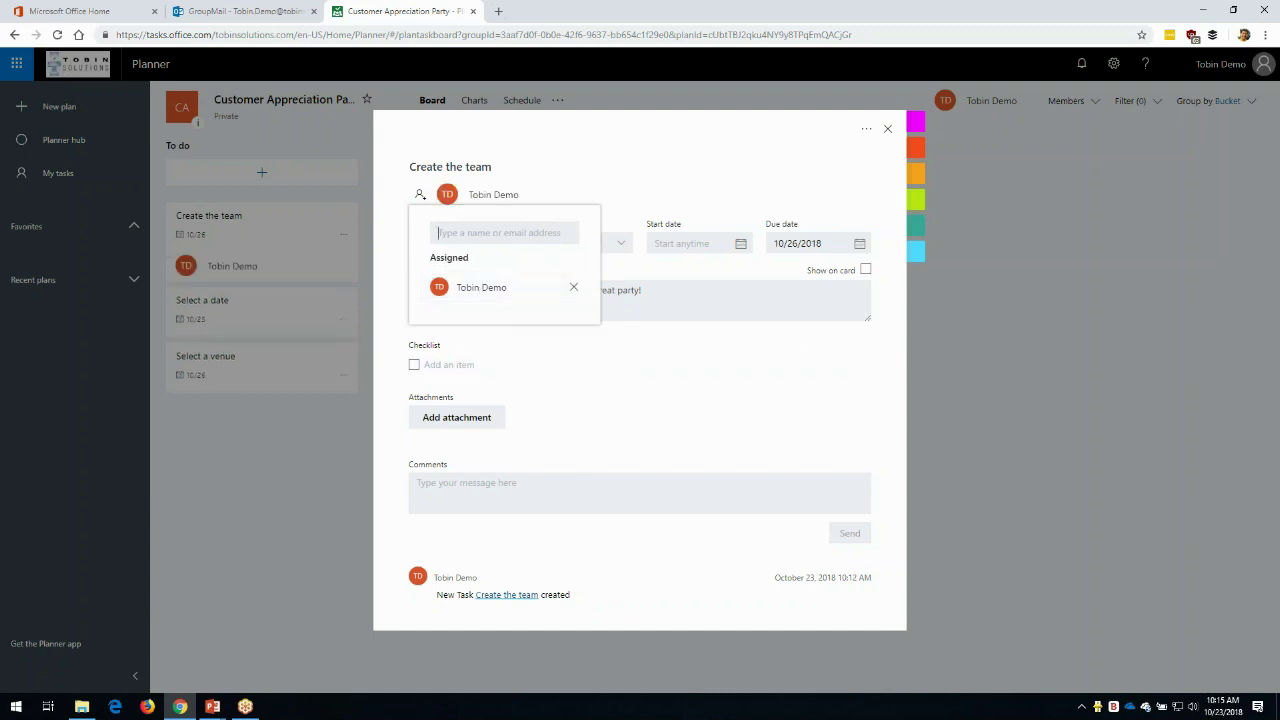
left_click(697, 360)
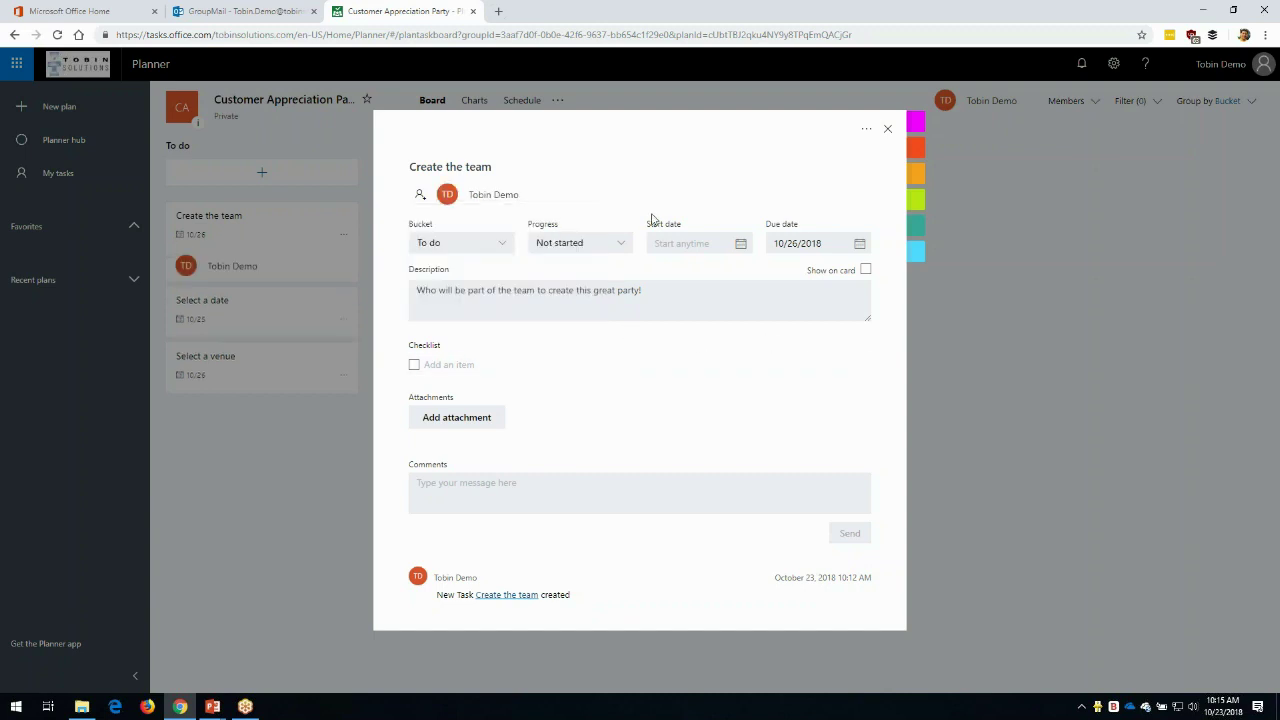
left_click(887, 129)
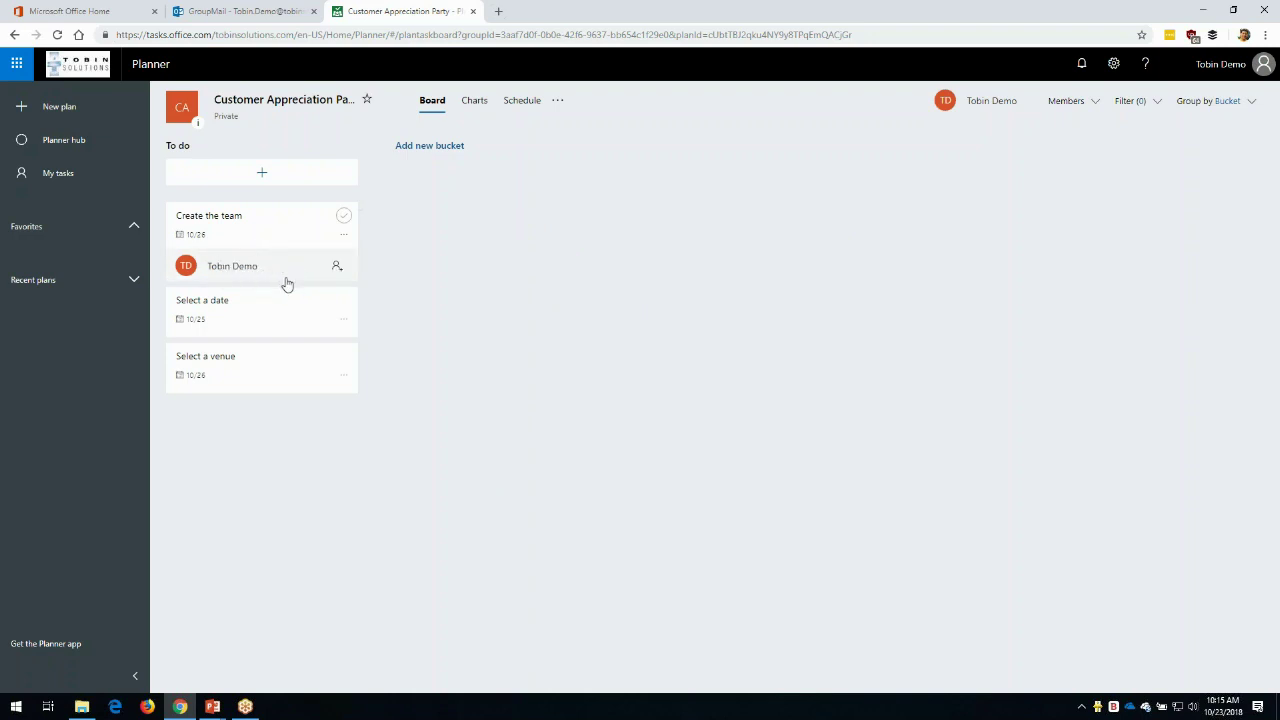
- Post the comment "Who want's to be the head of the committee?" on the "Create the team" task and close it
left_click(248, 220)
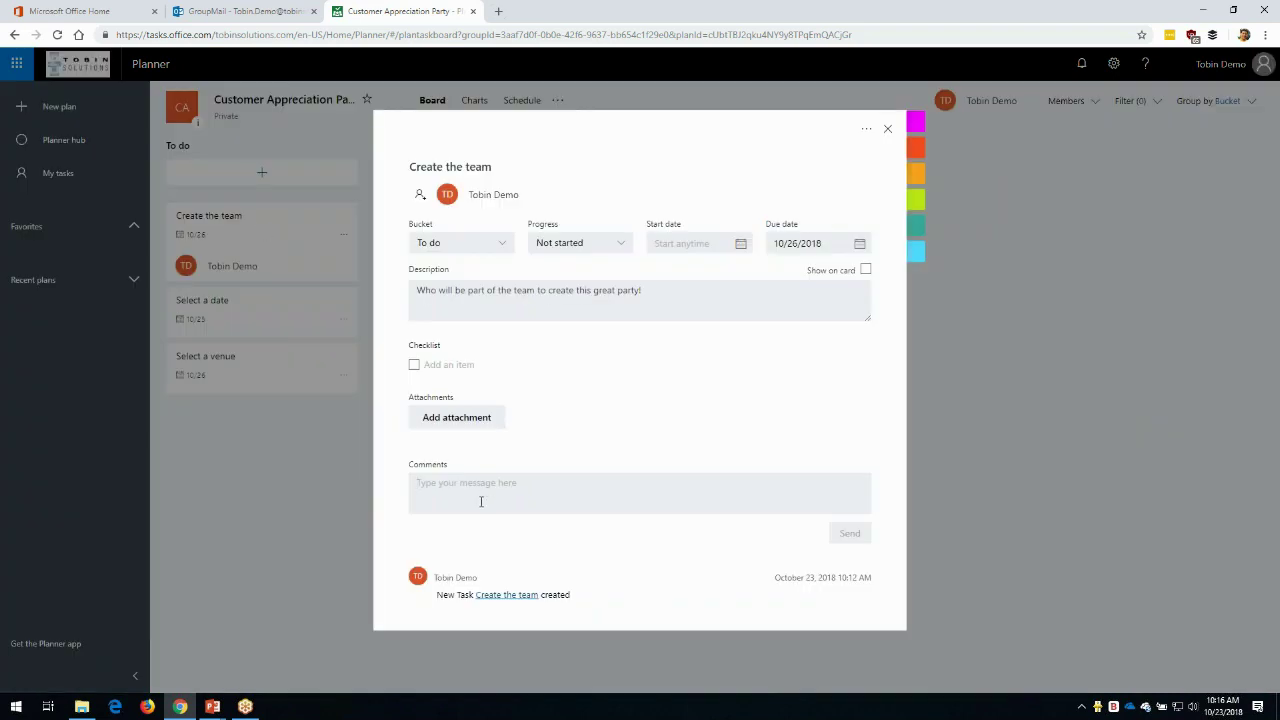
type("W")
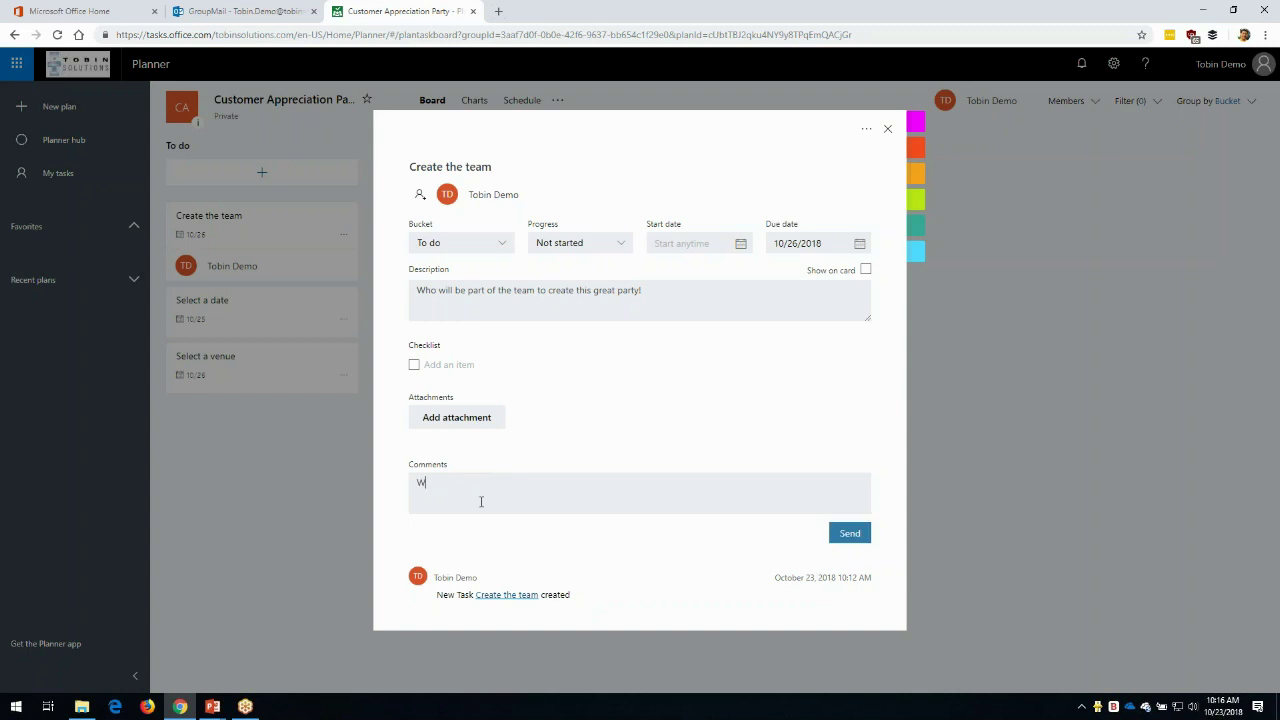
type("ho want's to be the head of the committ")
type("?")
left_click(846, 535)
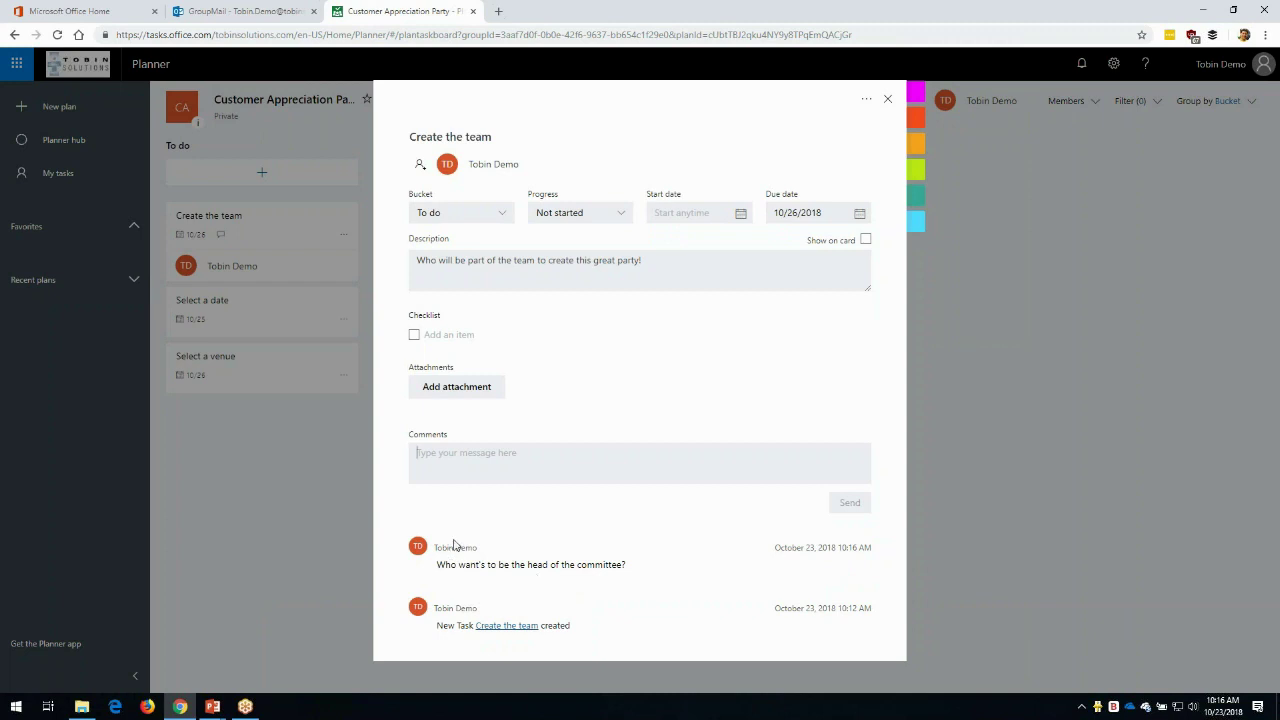
left_click(460, 464)
left_click(887, 98)
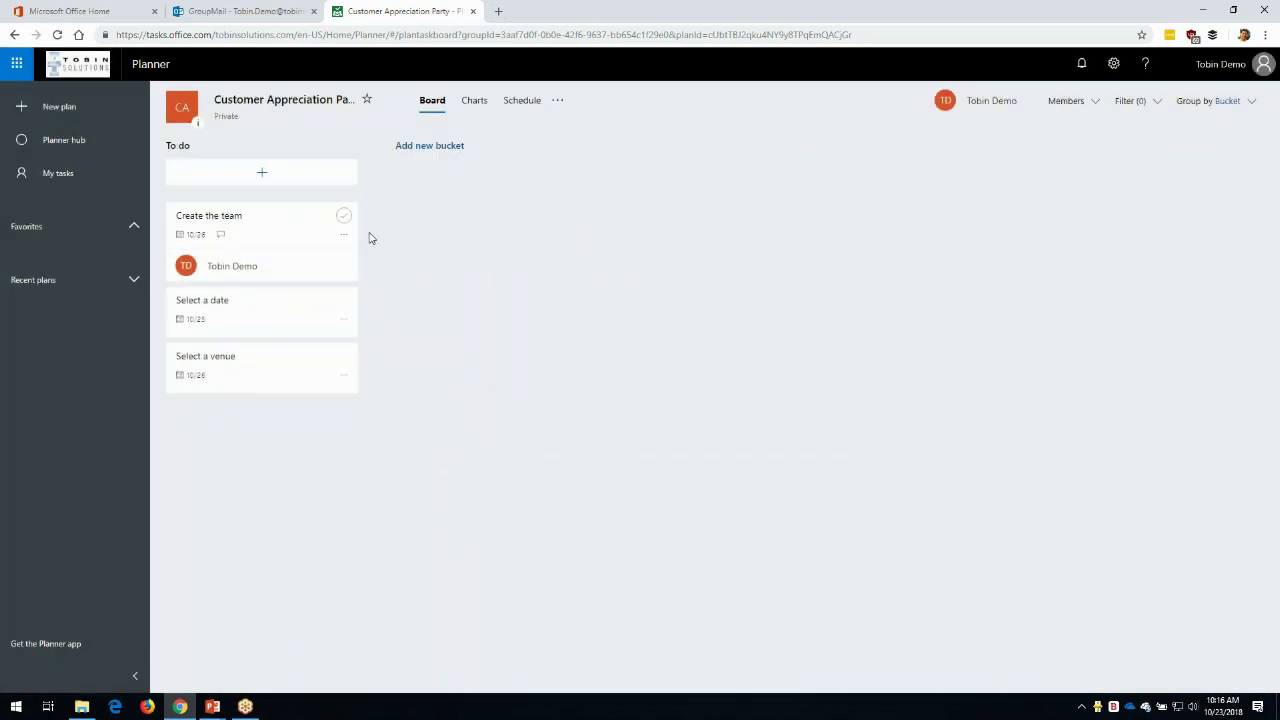
- Switch to the group's mailbox in Outlook, reload it to fetch the task comment message, and dismiss the Meet Connectors tip
left_click(234, 12)
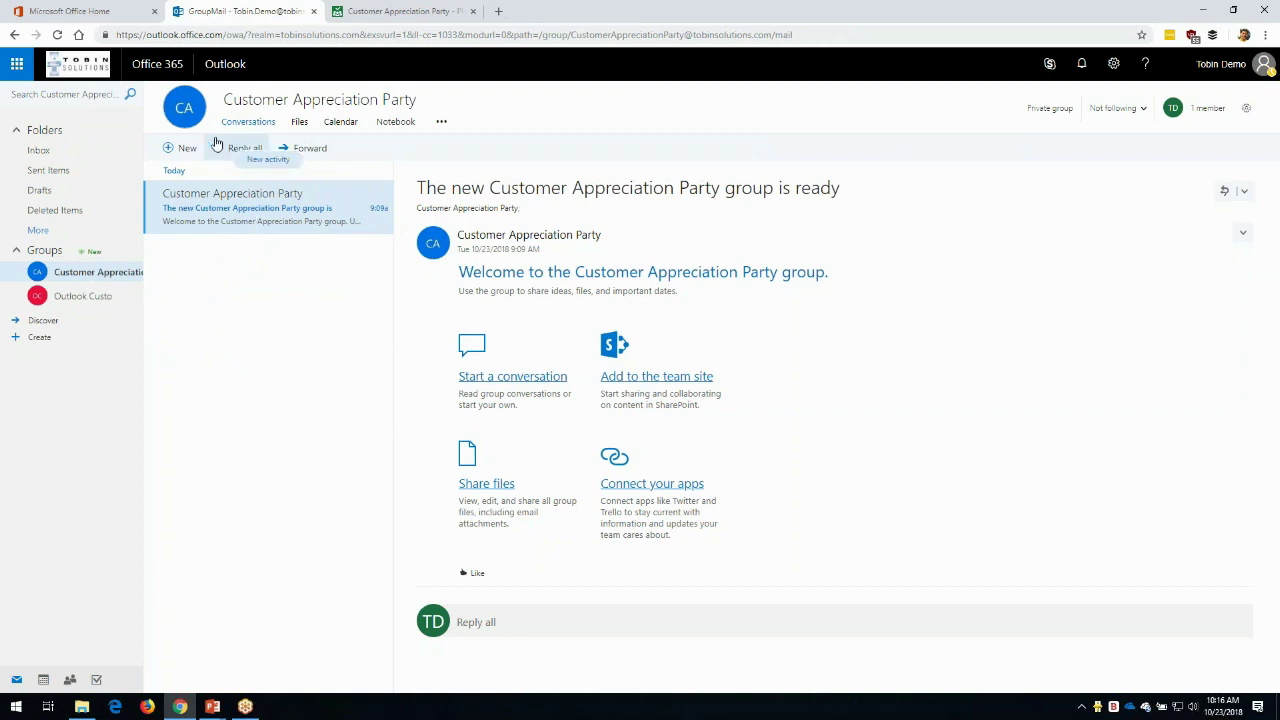
left_click(57, 35)
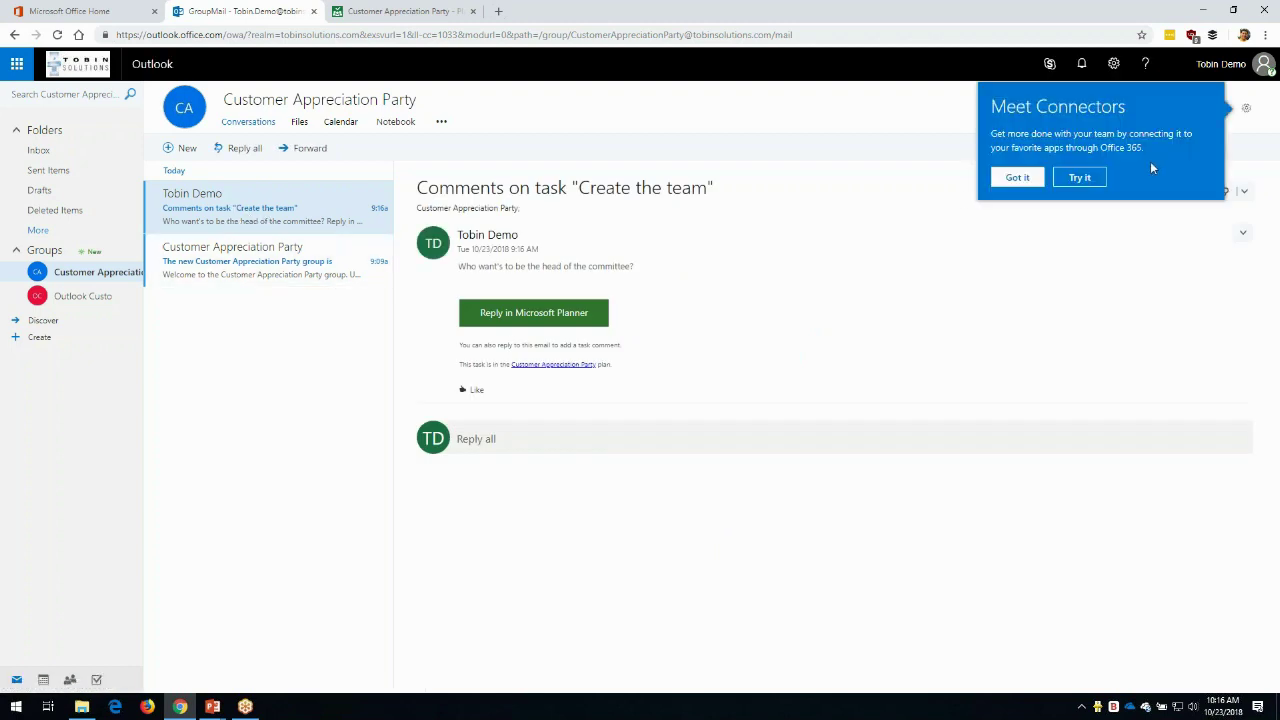
left_click(1018, 179)
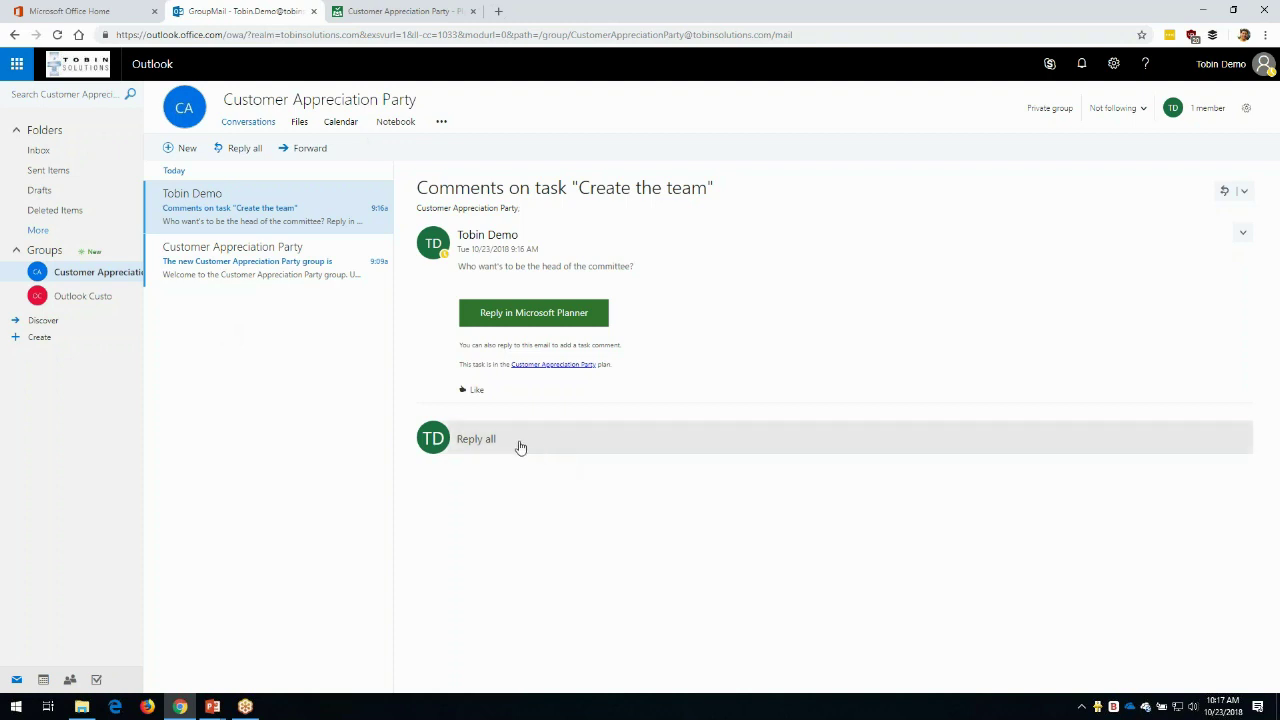
- Reply "Pick me!!!" to the group on the "Create the team" task comment message and send it
left_click(477, 441)
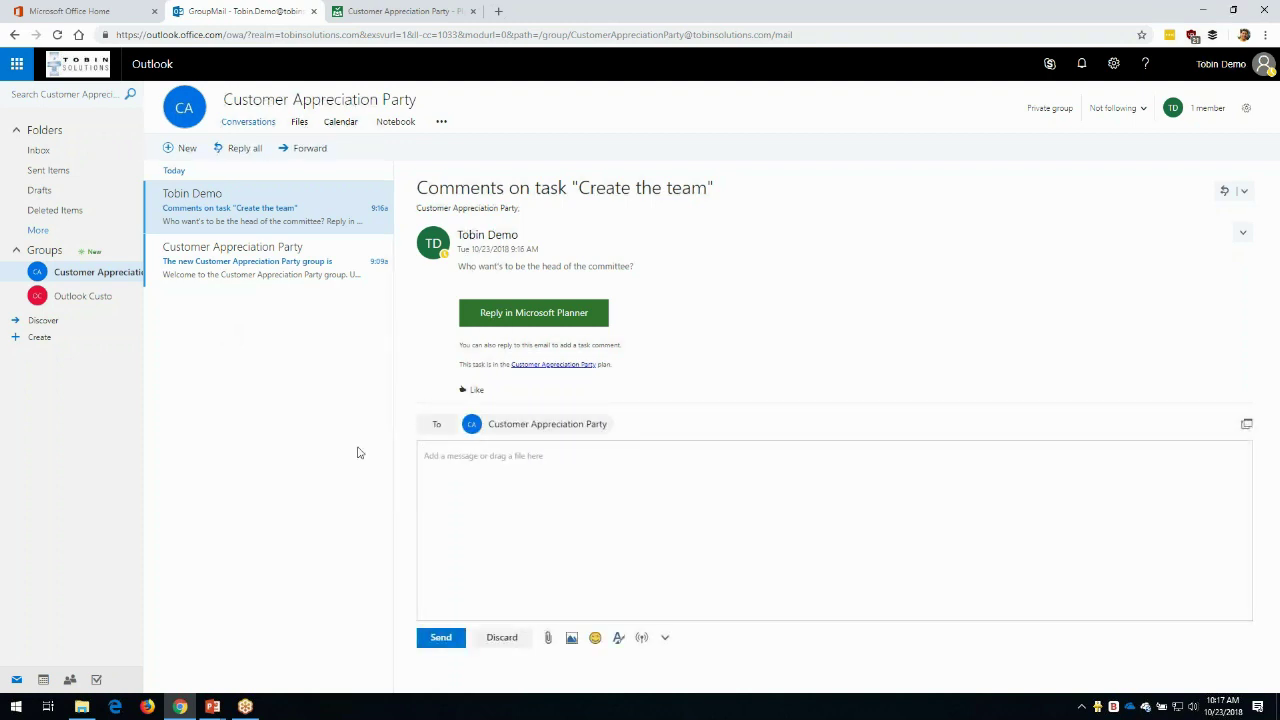
left_click(456, 465)
type("Pcik")
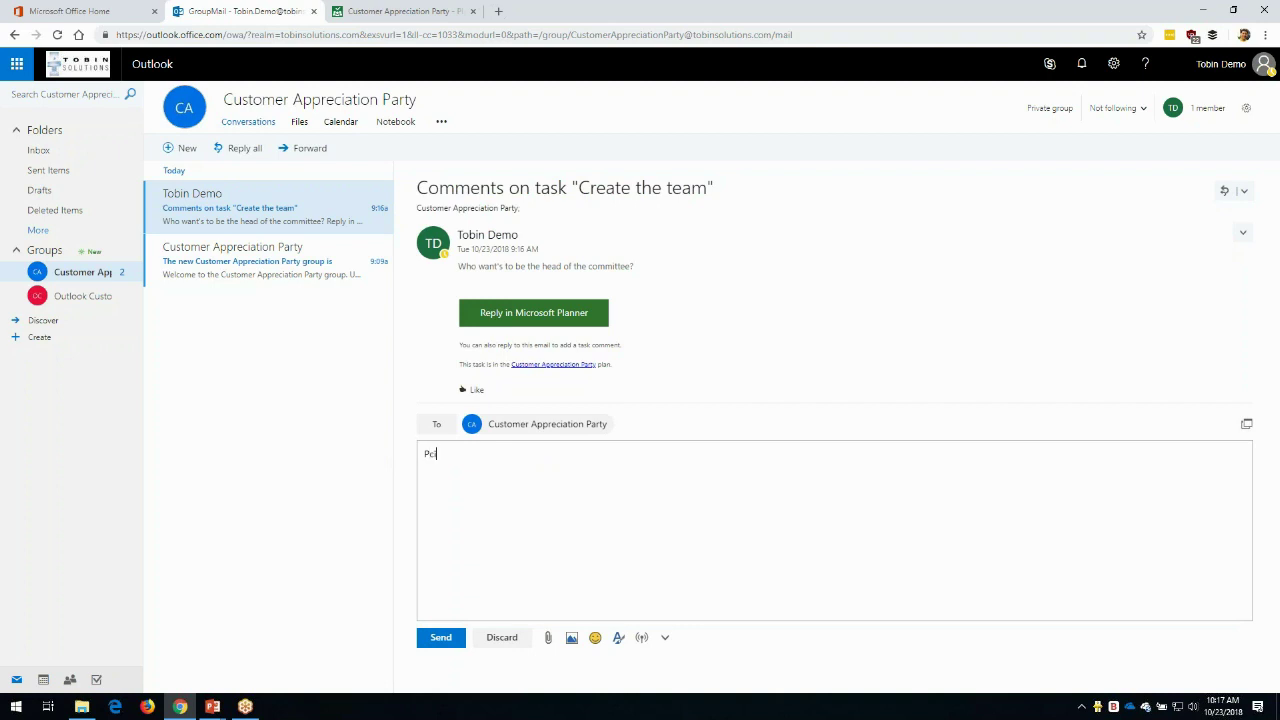
key("BackSpace")
key("BackSpace")
key("BackSpace")
type("ick me!!!")
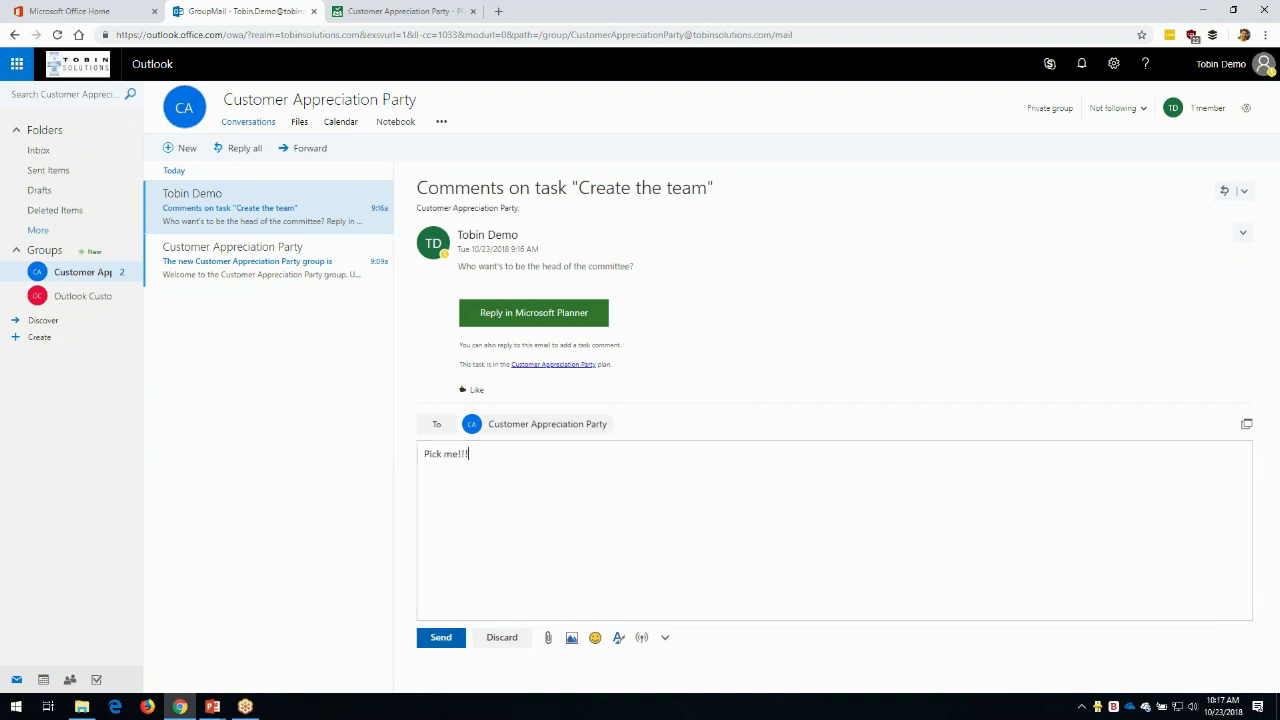
left_click(440, 637)
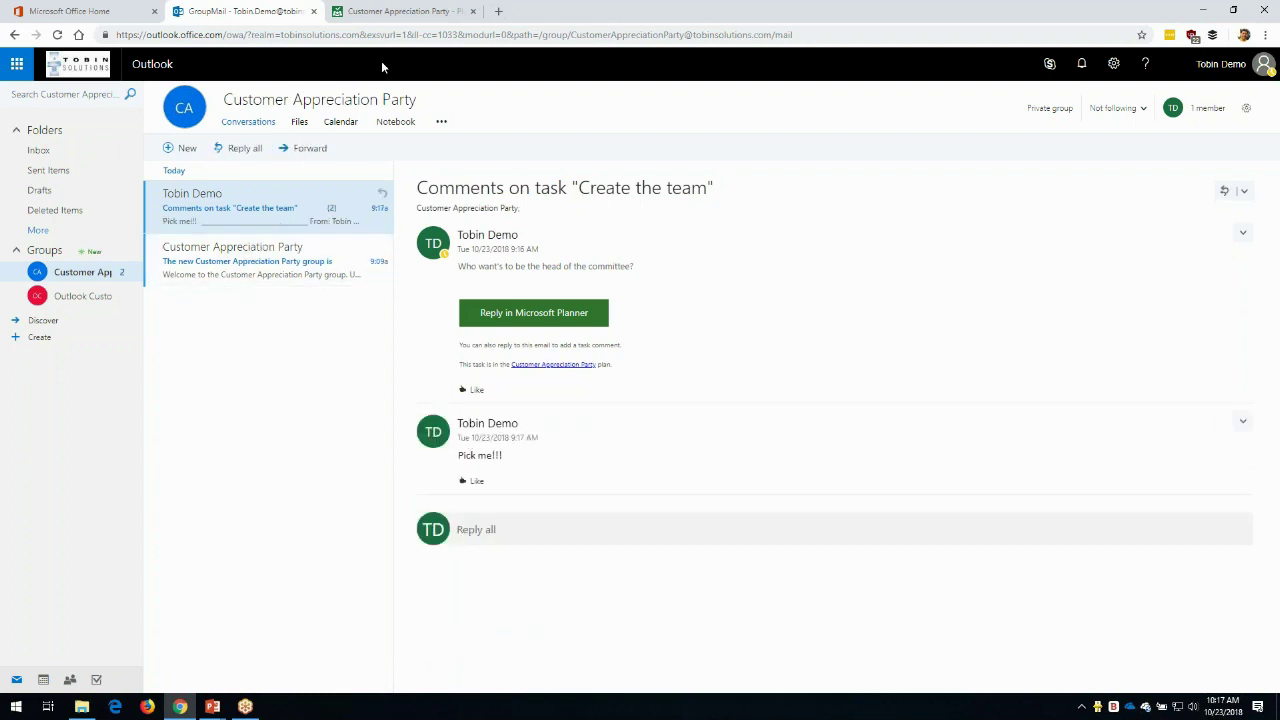
- Switch to Planner, review the comments on the "Create the team" task for the emailed reply, and close the task
left_click(395, 12)
left_click(272, 233)
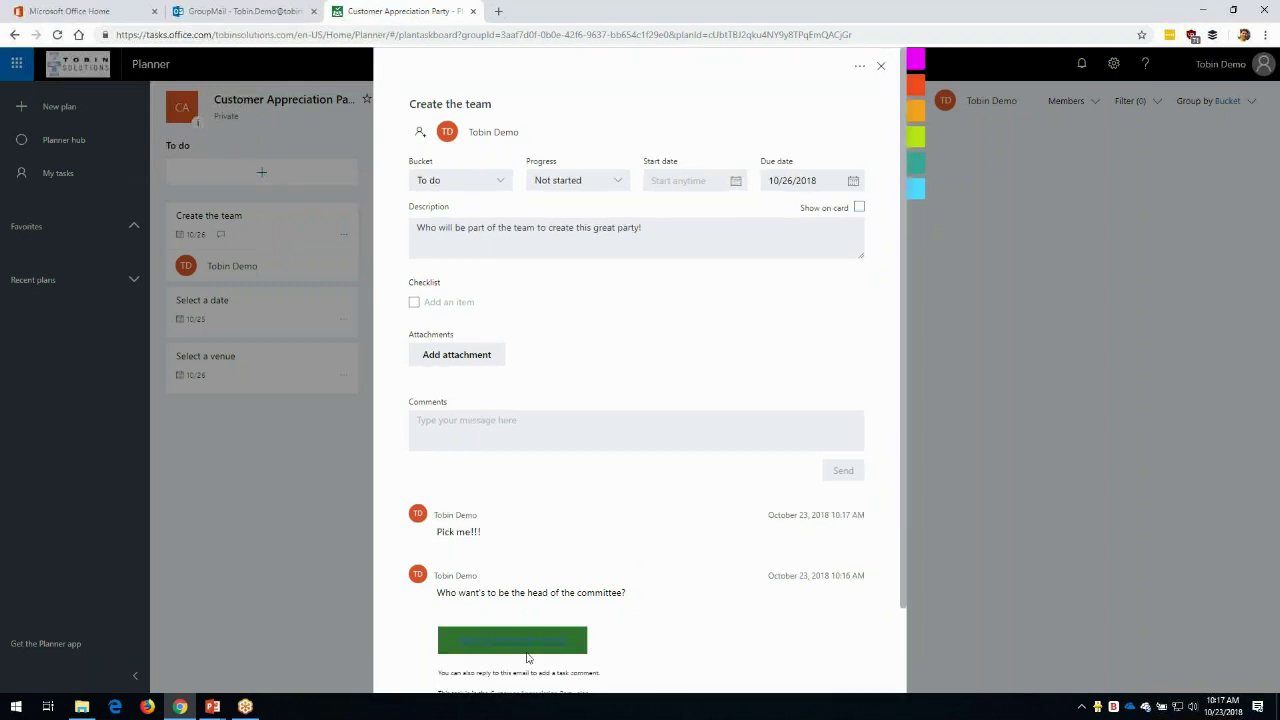
scroll(494, 576, "down", 1)
scroll(490, 560, "down", 1)
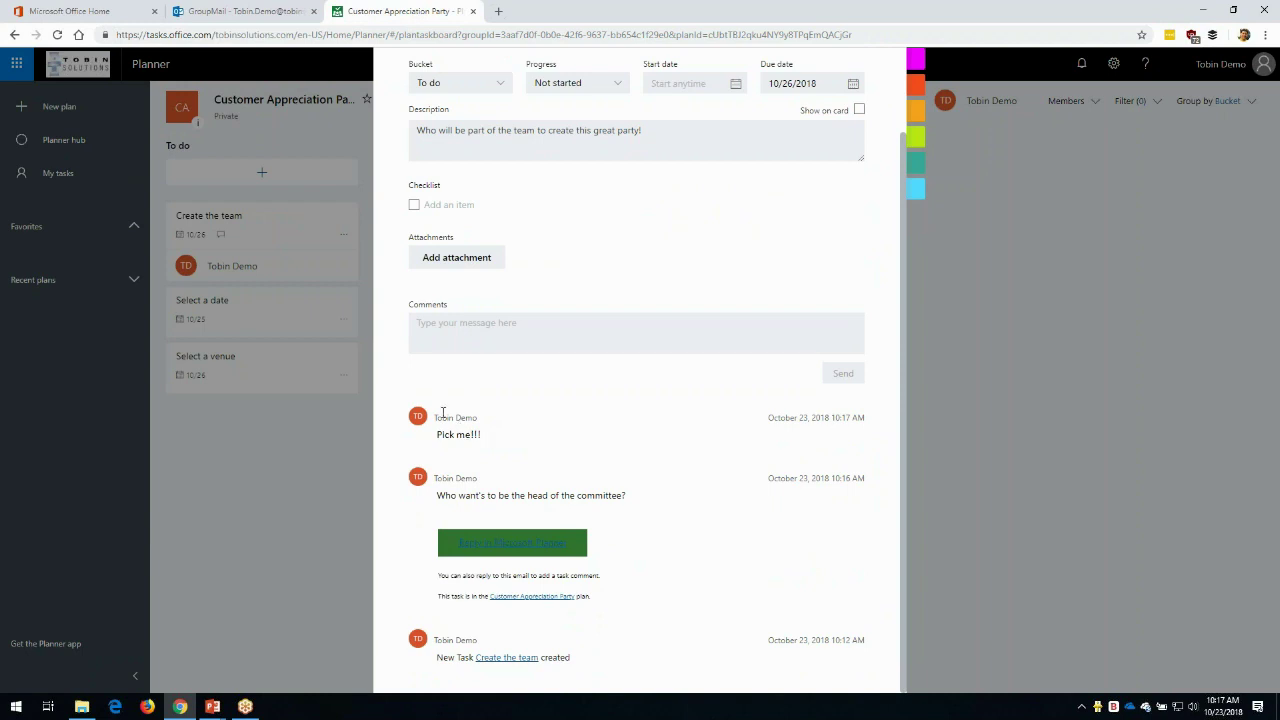
left_click(327, 460)
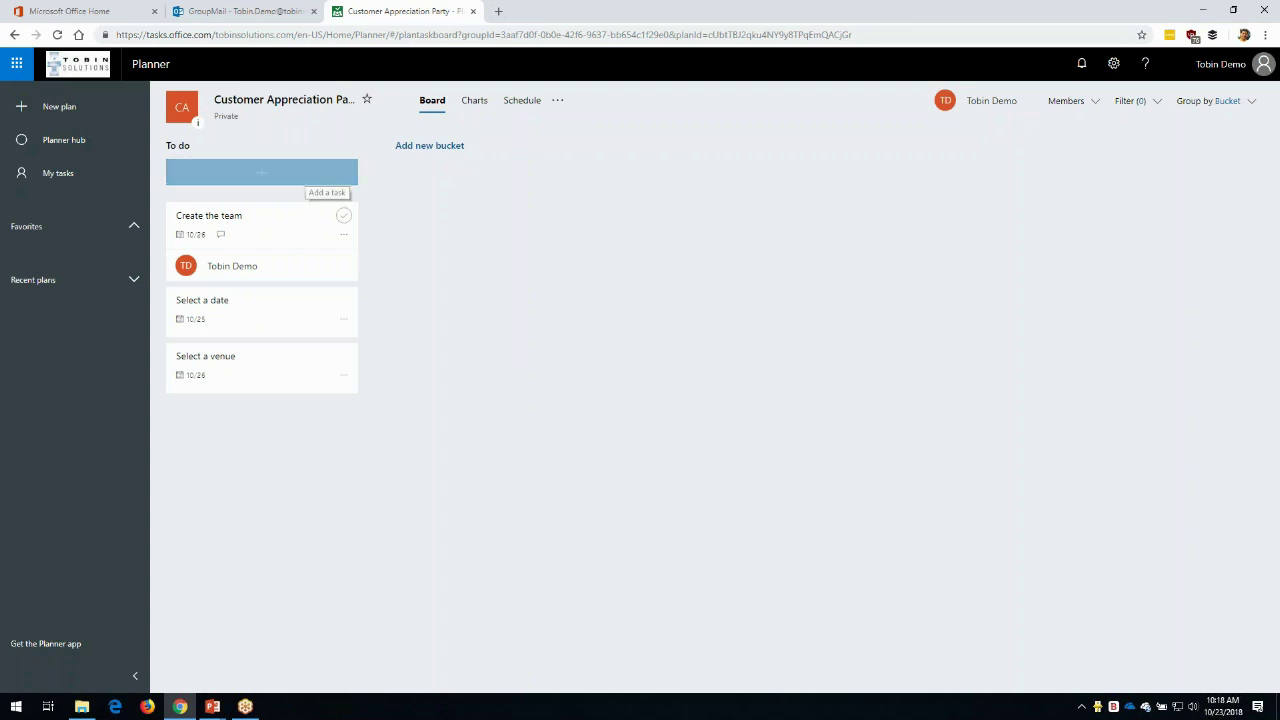
- Add a new bucket named "Invite customers" to the plan board
left_click(422, 150)
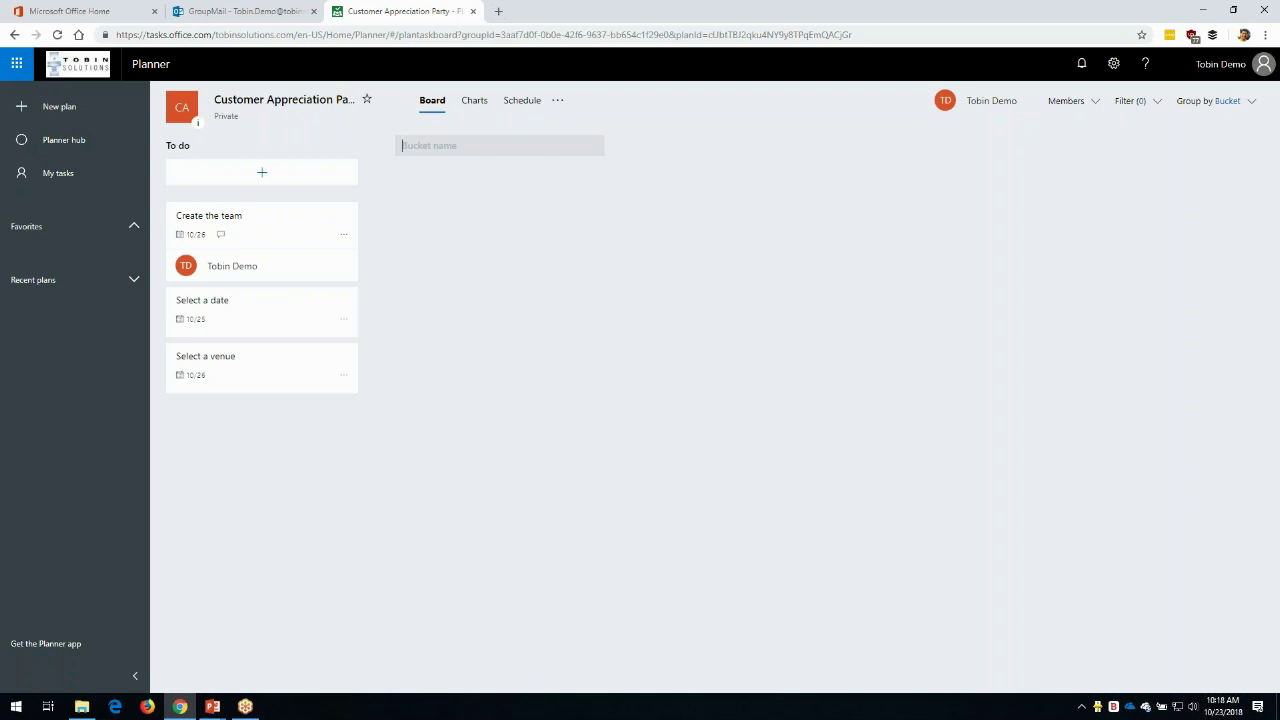
type("Invite customers")
key("Return")
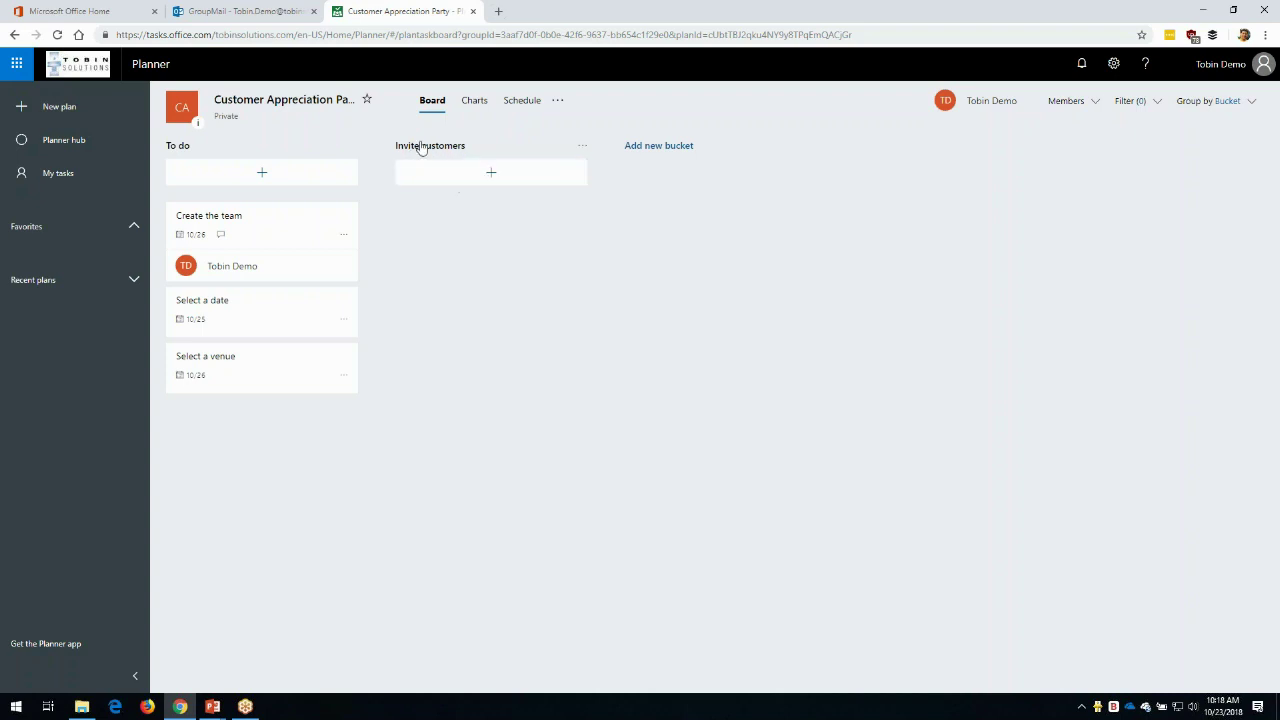
- In the "Invite customers" bucket, add the tasks "Create an invitation", "Get the customer list", "Order invitations" and "Mail them out"
left_click_drag(418, 146, 493, 173)
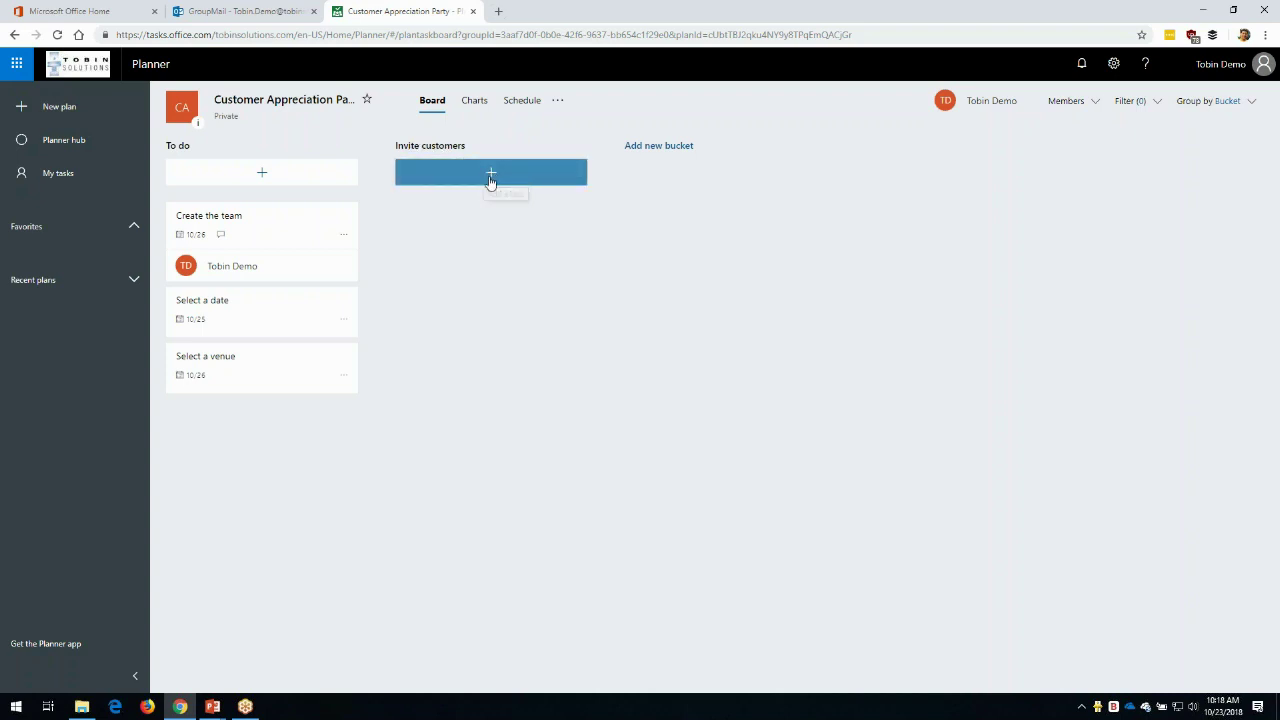
left_click(491, 175)
type("C")
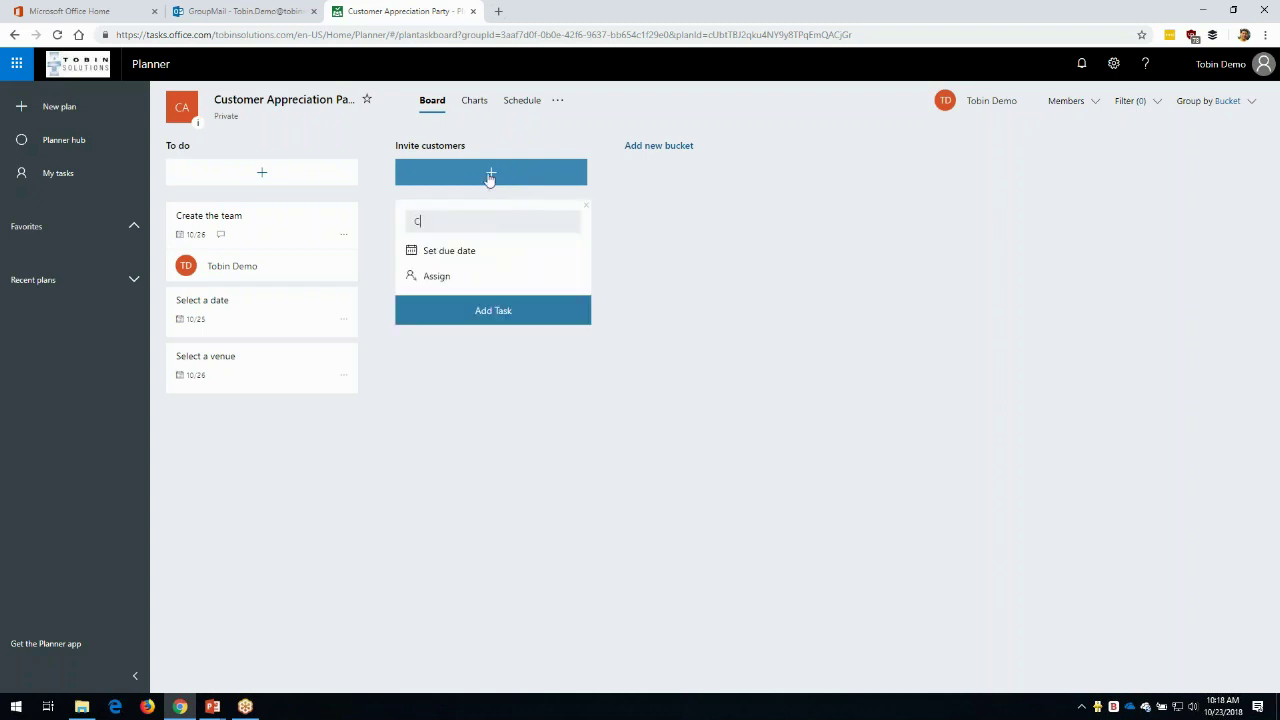
type("reate an invitation")
key("Return")
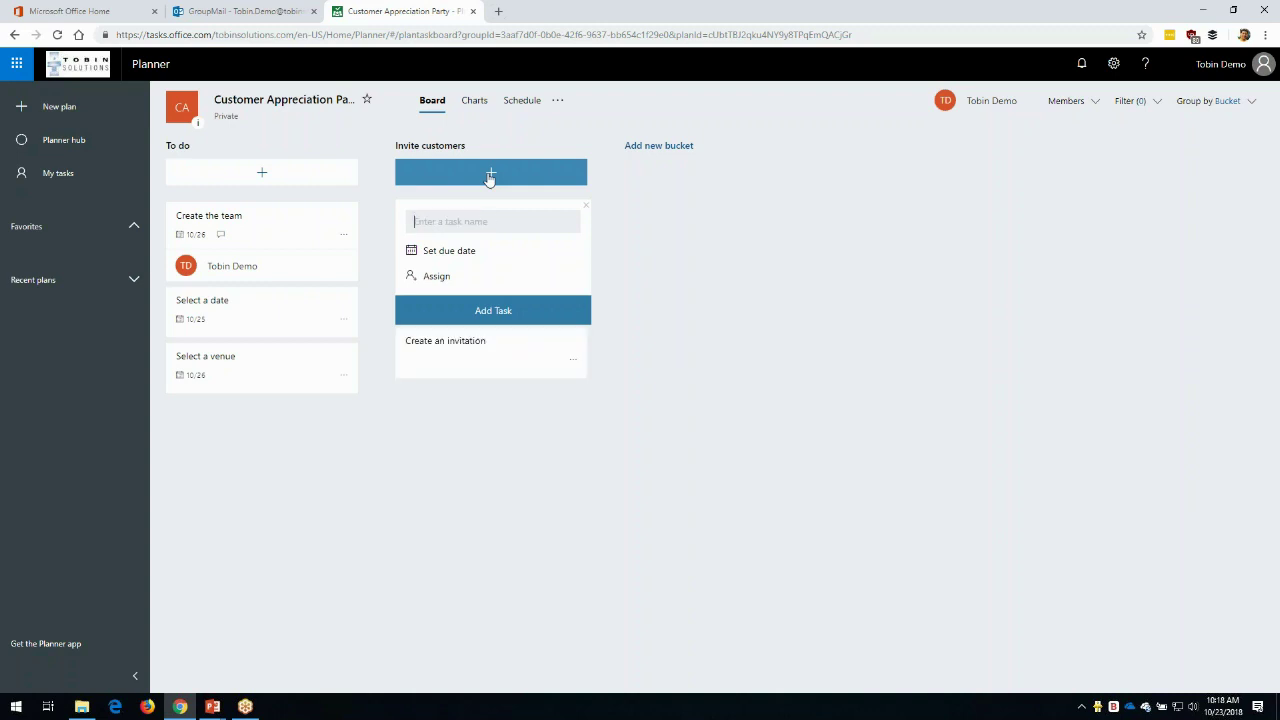
type("Get the customer list")
key("Return")
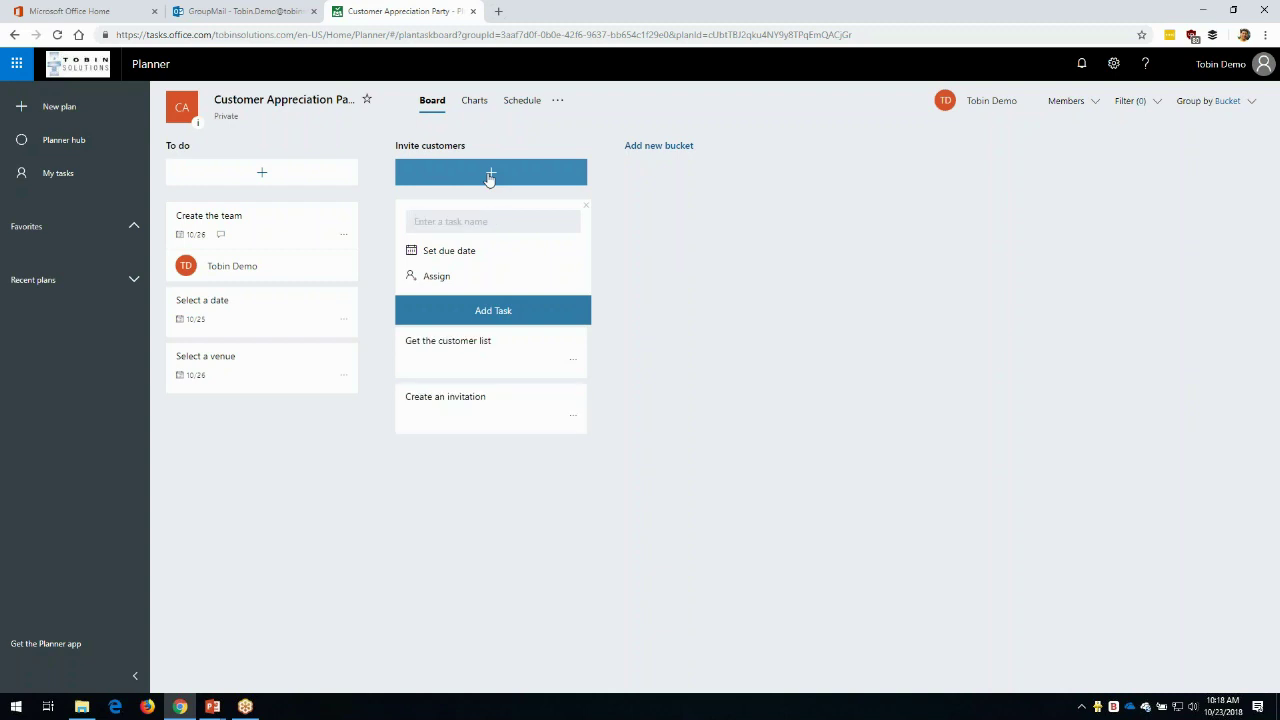
type("Order invitations")
key("Return")
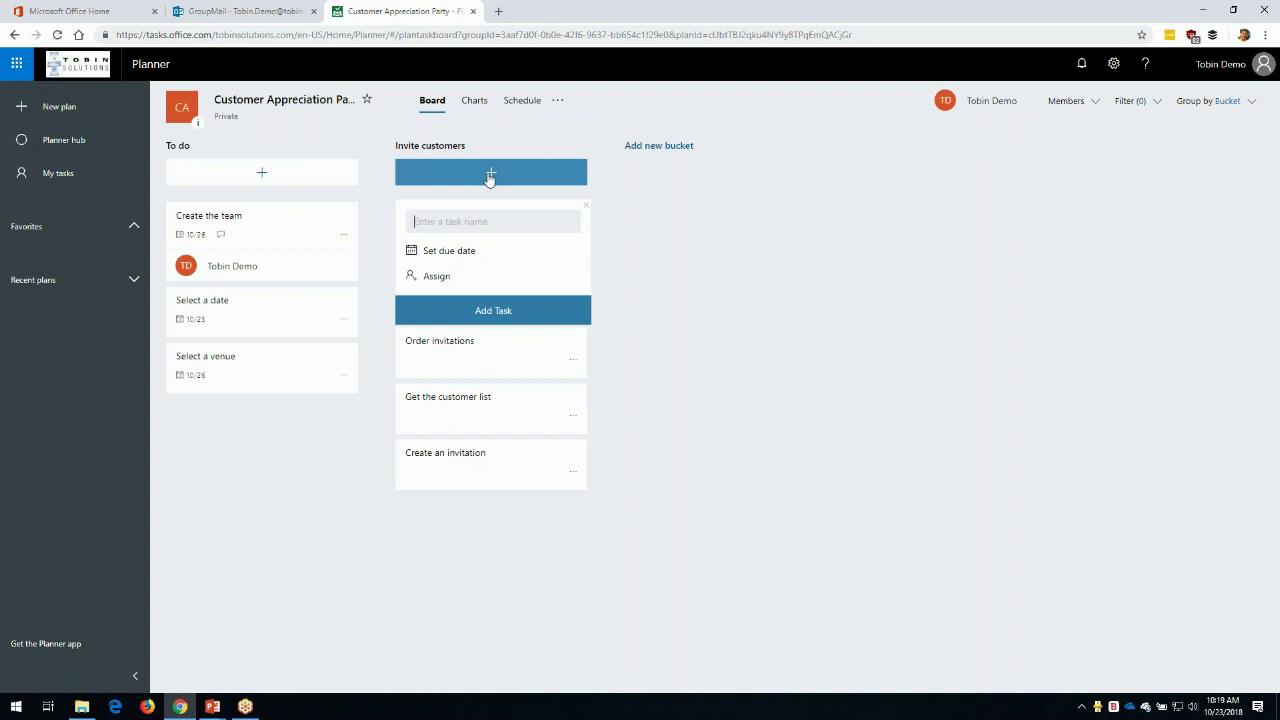
type("Mail them out")
key("Return")
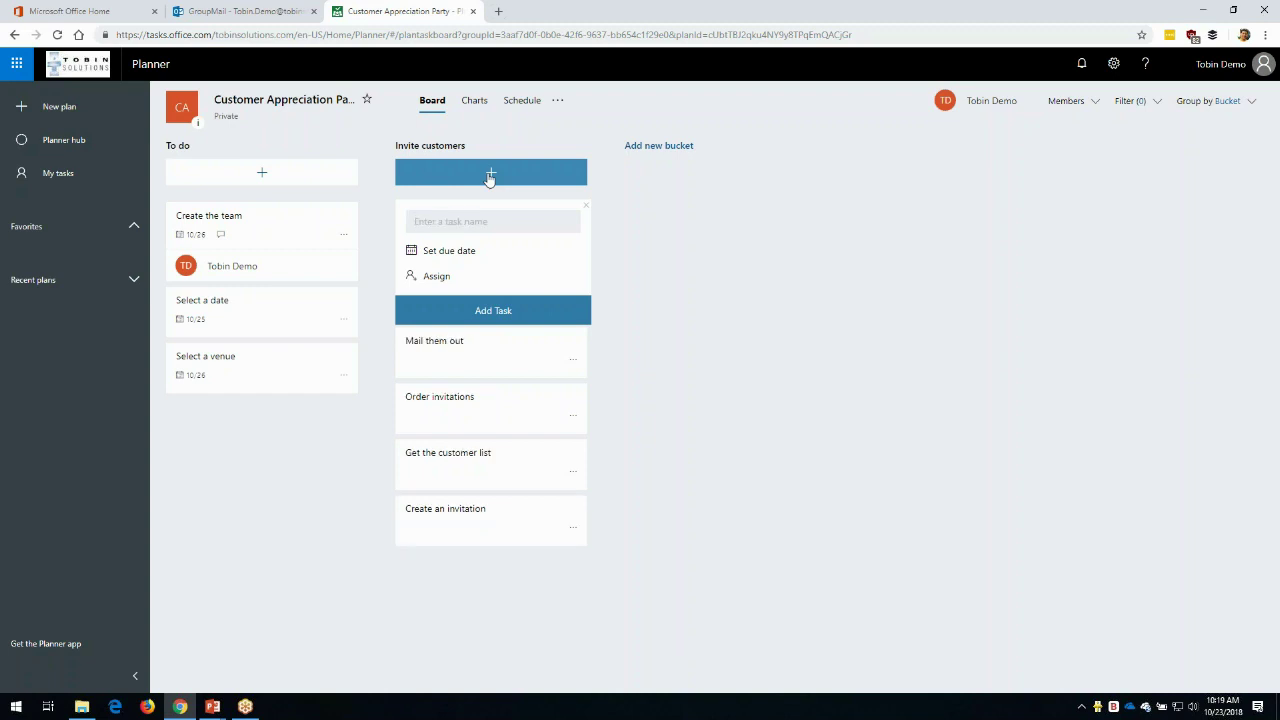
left_click(660, 251)
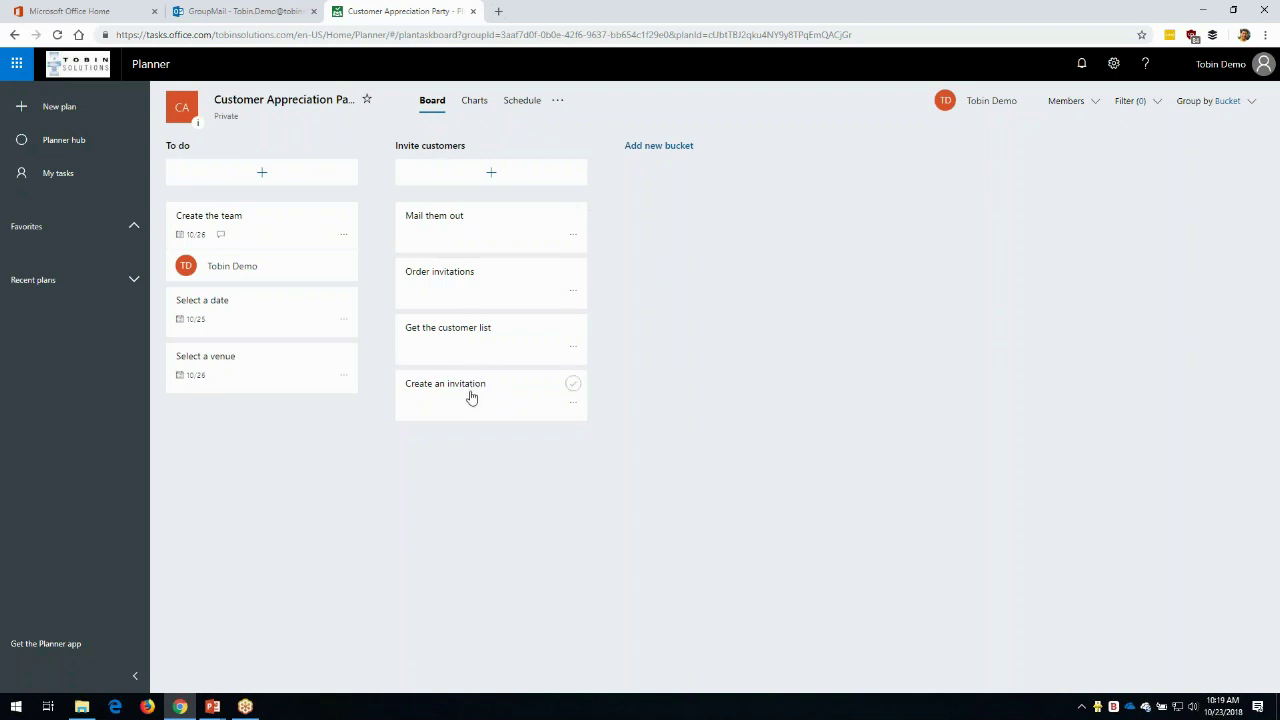
- Reorder the "Invite customers" tasks as "Create an invitation", "Order invitations", "Get the customer list" and "Mail them out"
left_click_drag(463, 397, 468, 224)
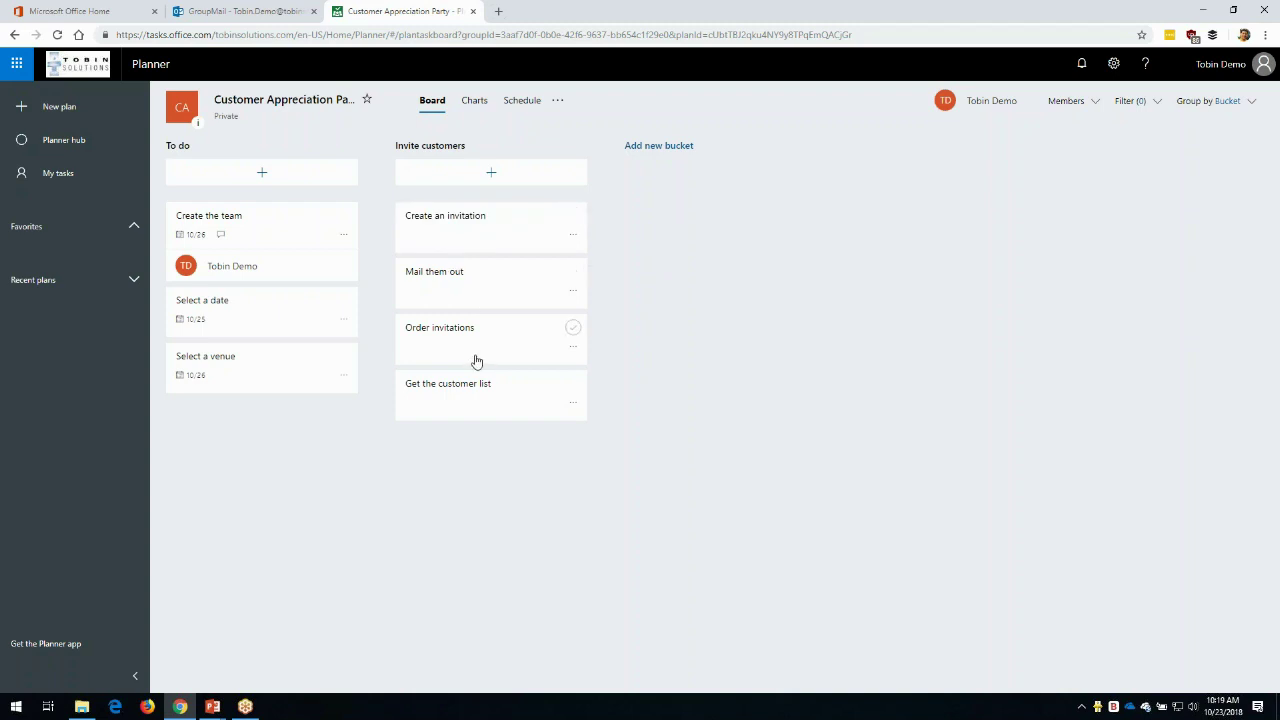
left_click_drag(471, 343, 471, 283)
left_click_drag(480, 397, 478, 330)
mouse_move(513, 244)
left_mouse_down()
mouse_move(294, 243)
mouse_move(506, 237)
left_mouse_up()
- Add the checklist items "Hire graphic designer", "Select a printer" and "Get final approval from CEO" to the "Create an invitation" task and close it
left_click(455, 231)
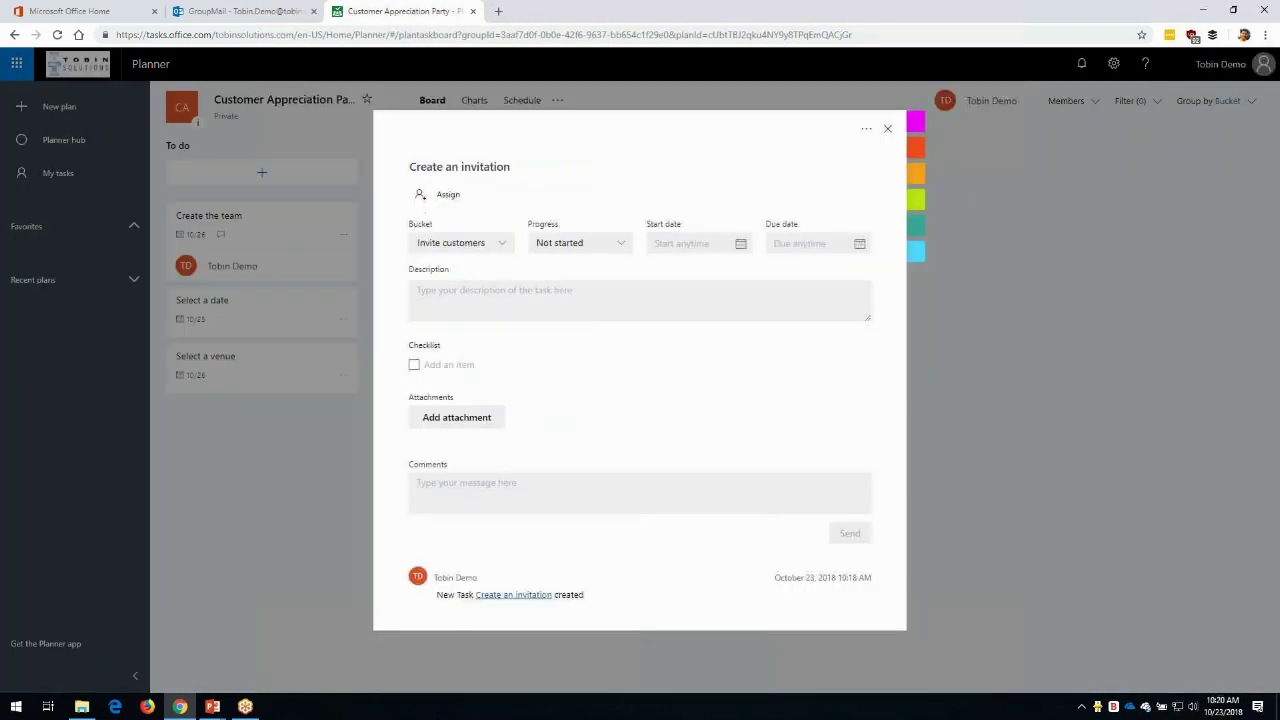
left_click(425, 365)
left_click(425, 365)
type("Hire graphic designer")
key("Return")
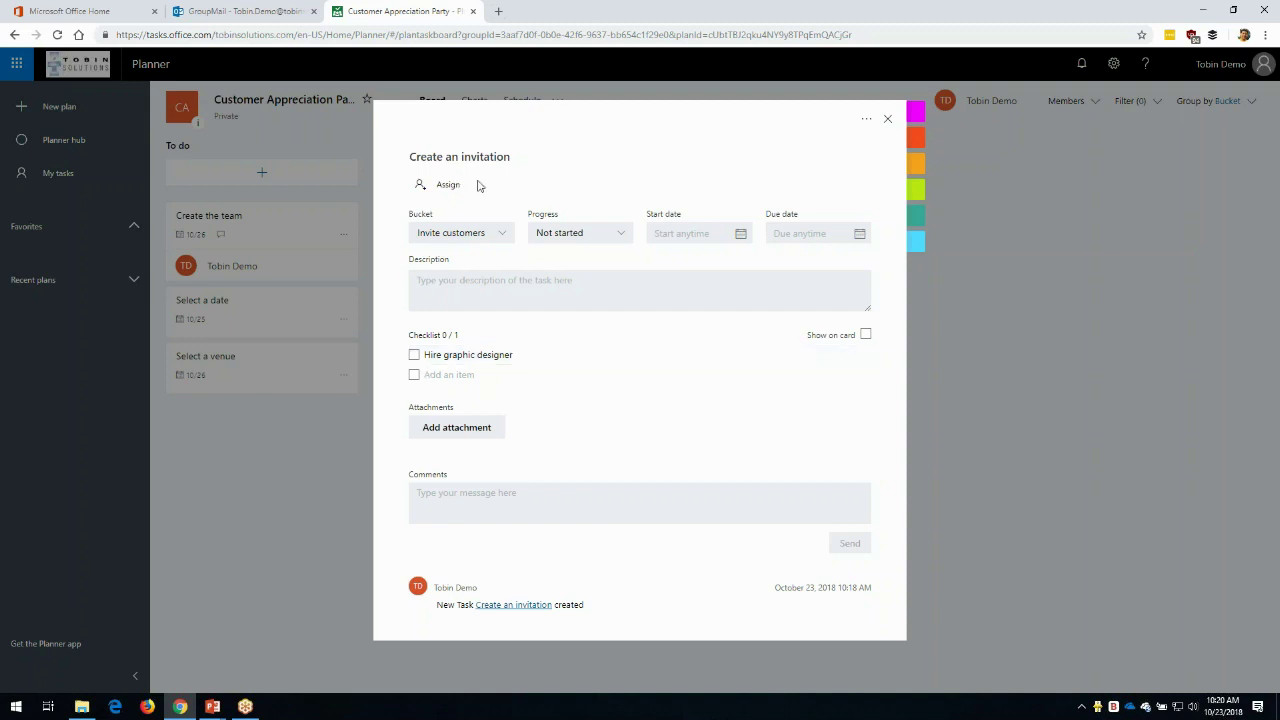
left_click(447, 372)
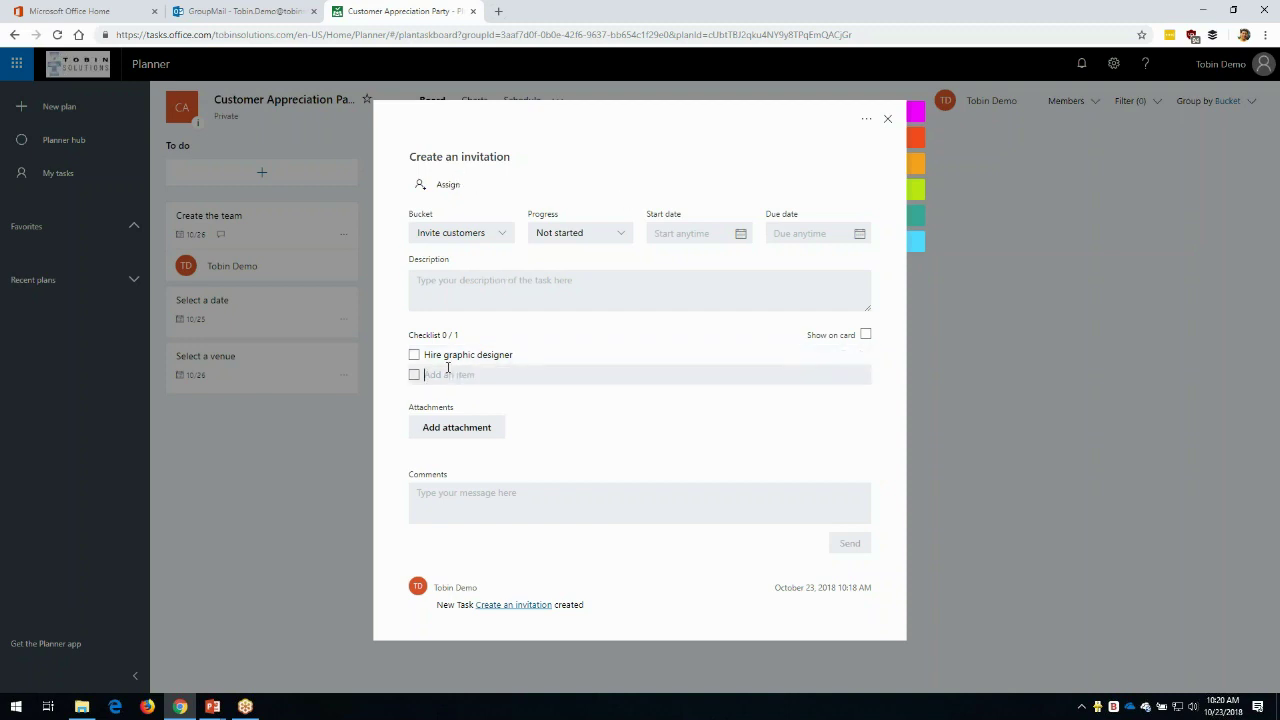
type("Select a printer")
key("Return")
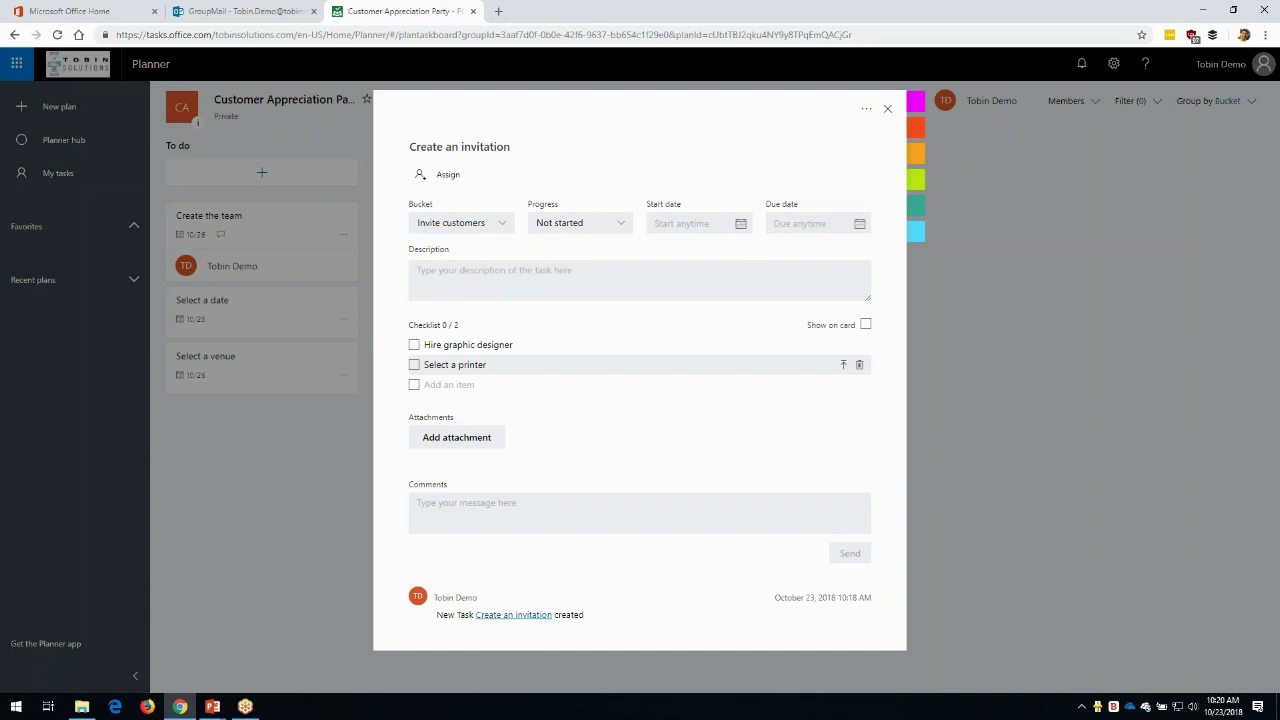
type("Get final approval from CEO")
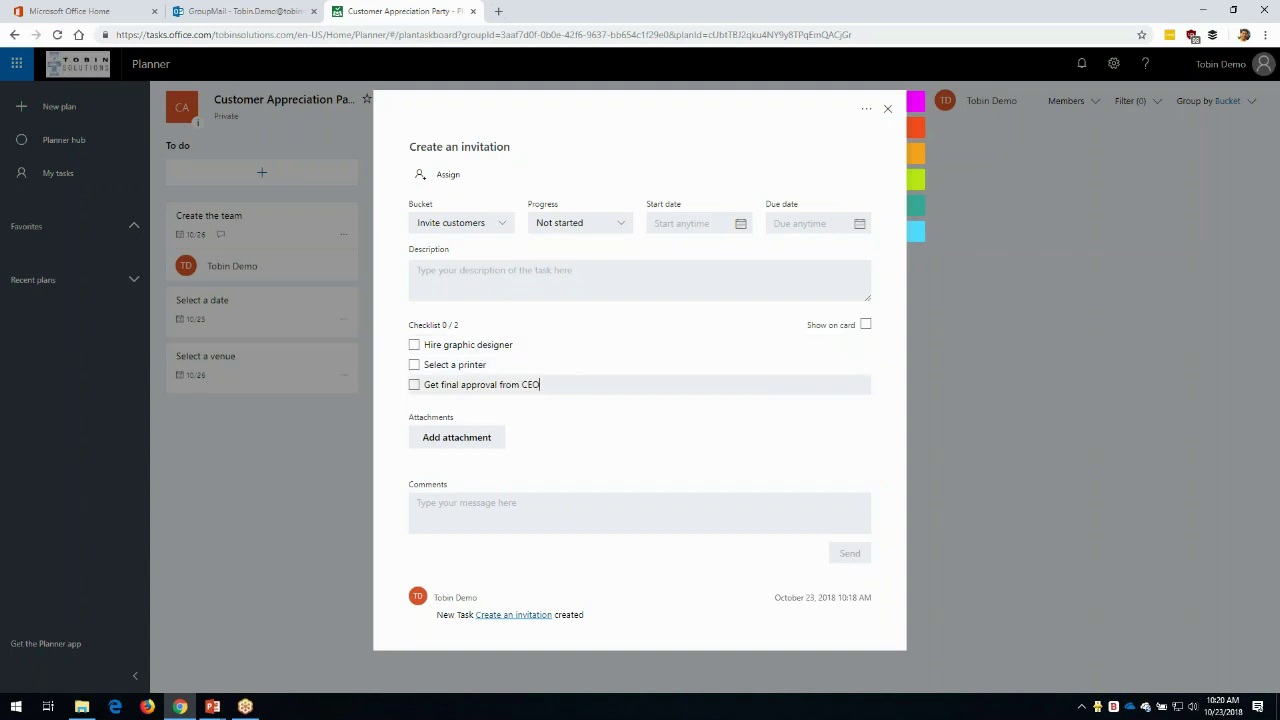
key("Return")
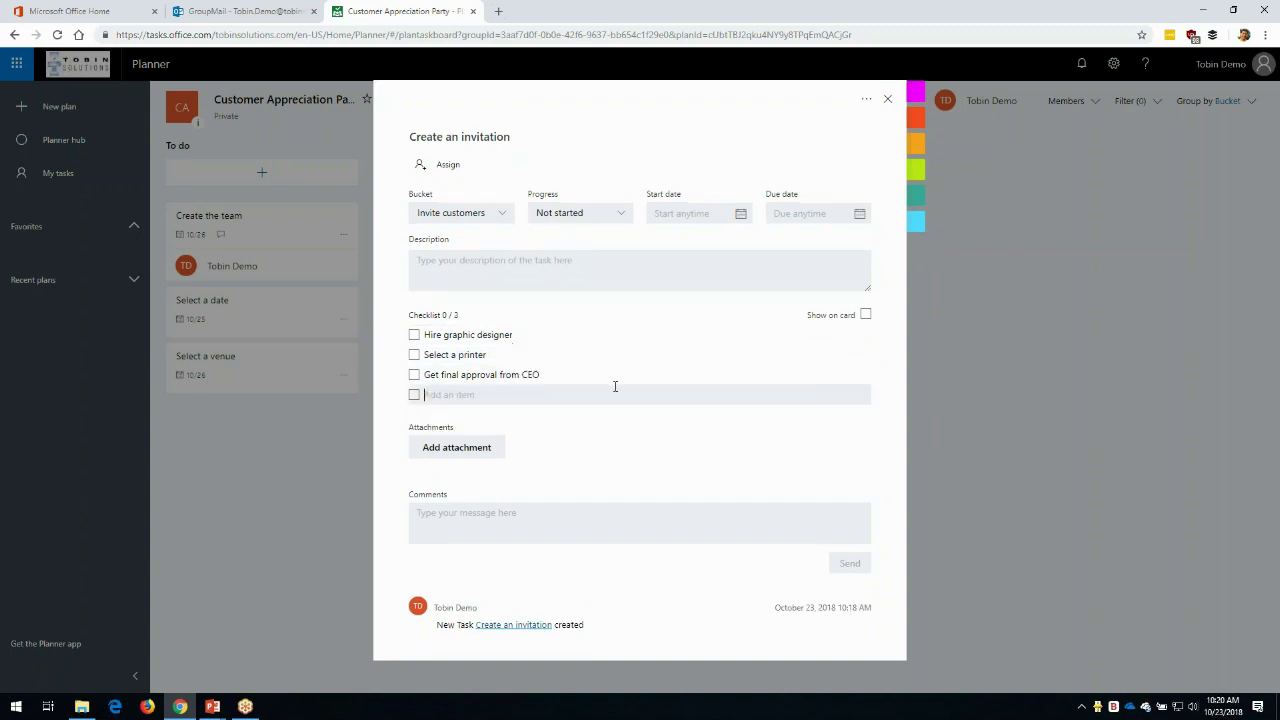
left_click(889, 101)
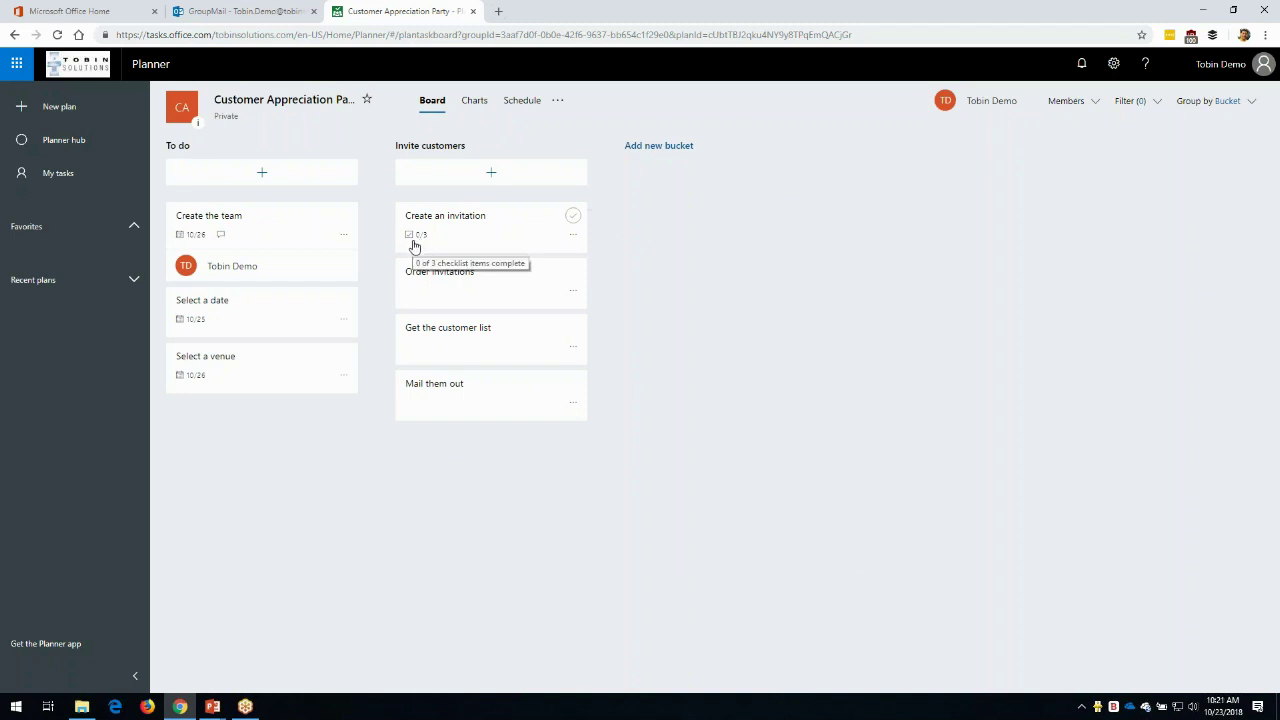
- Show the checklist on the "Create an invitation" card and check off "Hire graphic designer" and "Select a printer" there
left_click(480, 237)
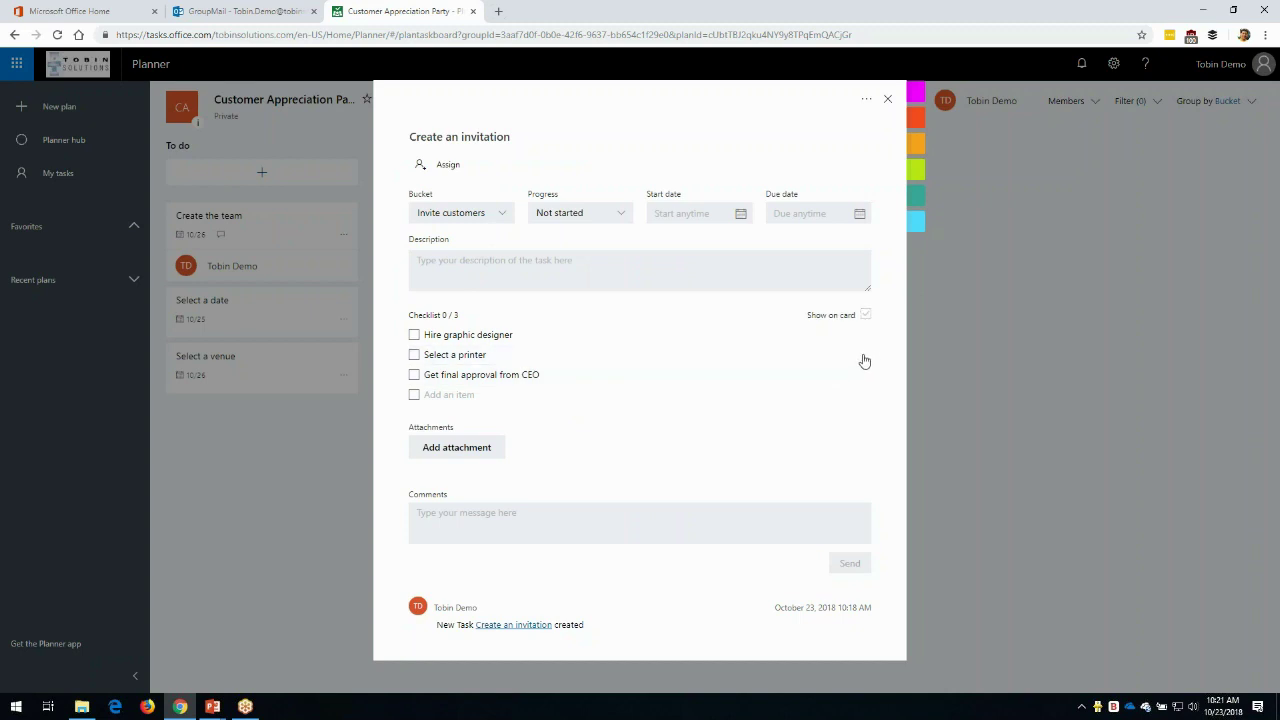
left_click(866, 315)
left_click(887, 101)
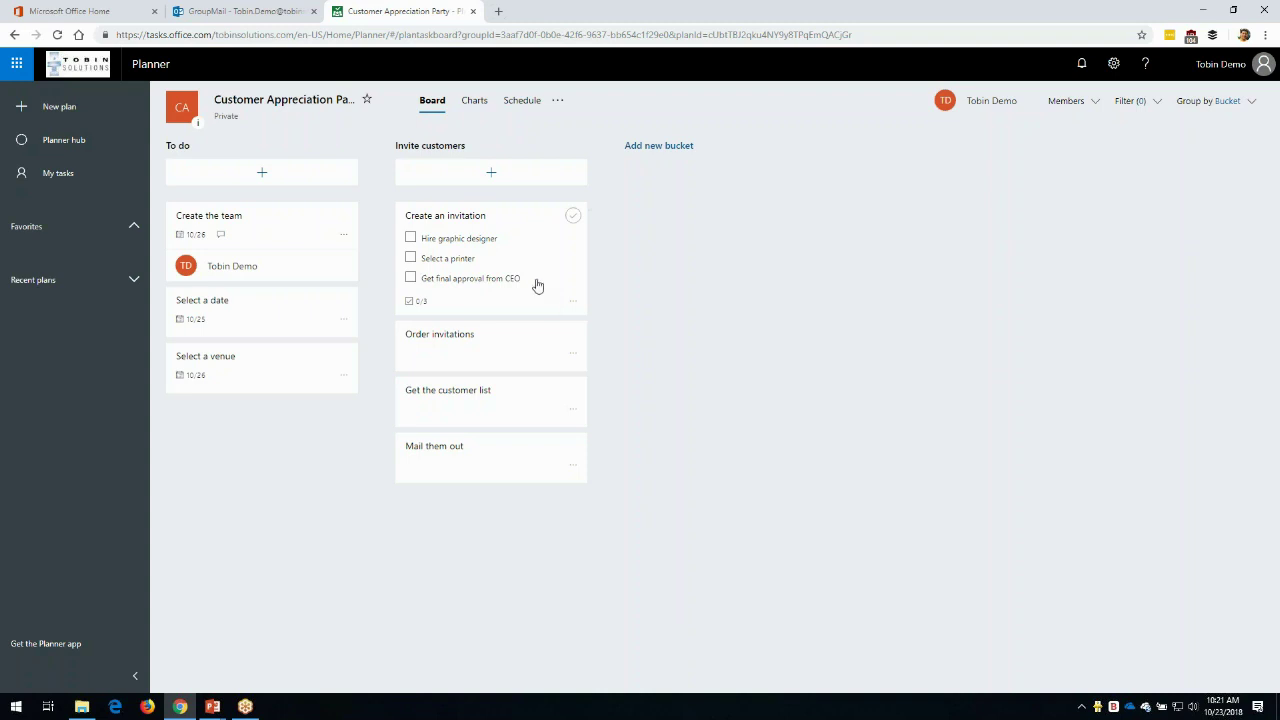
left_click(411, 239)
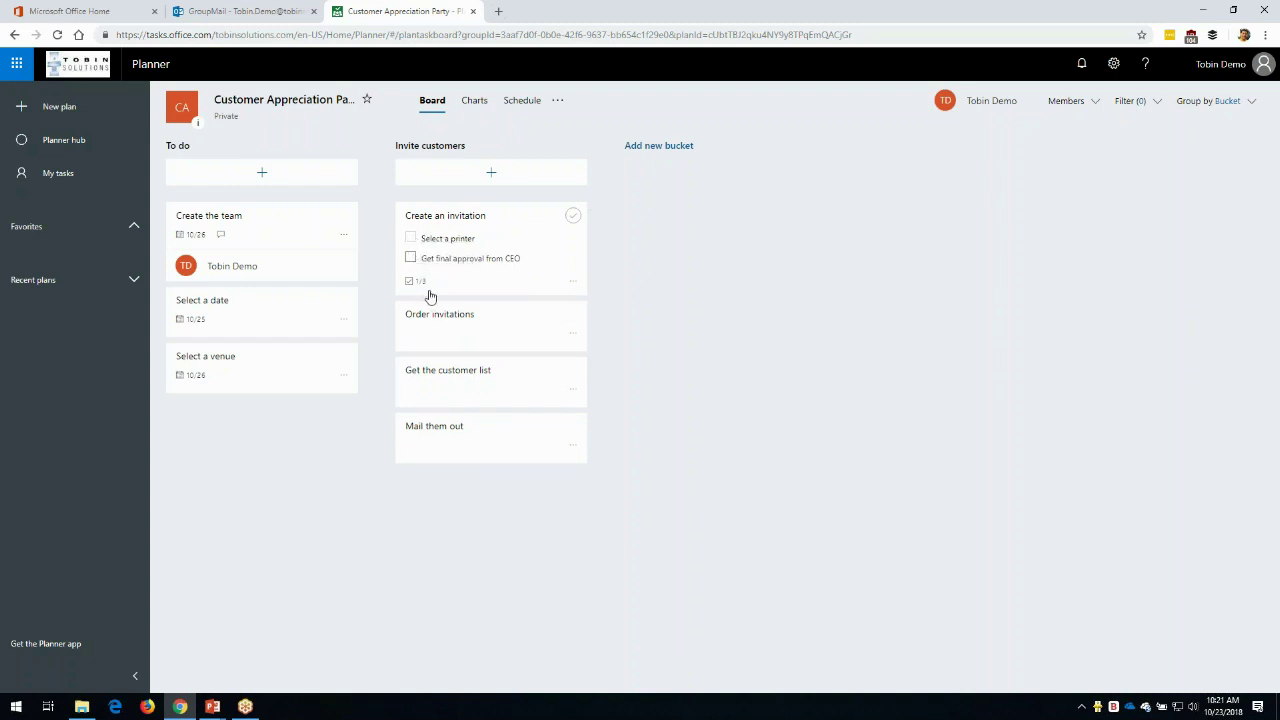
left_click(411, 239)
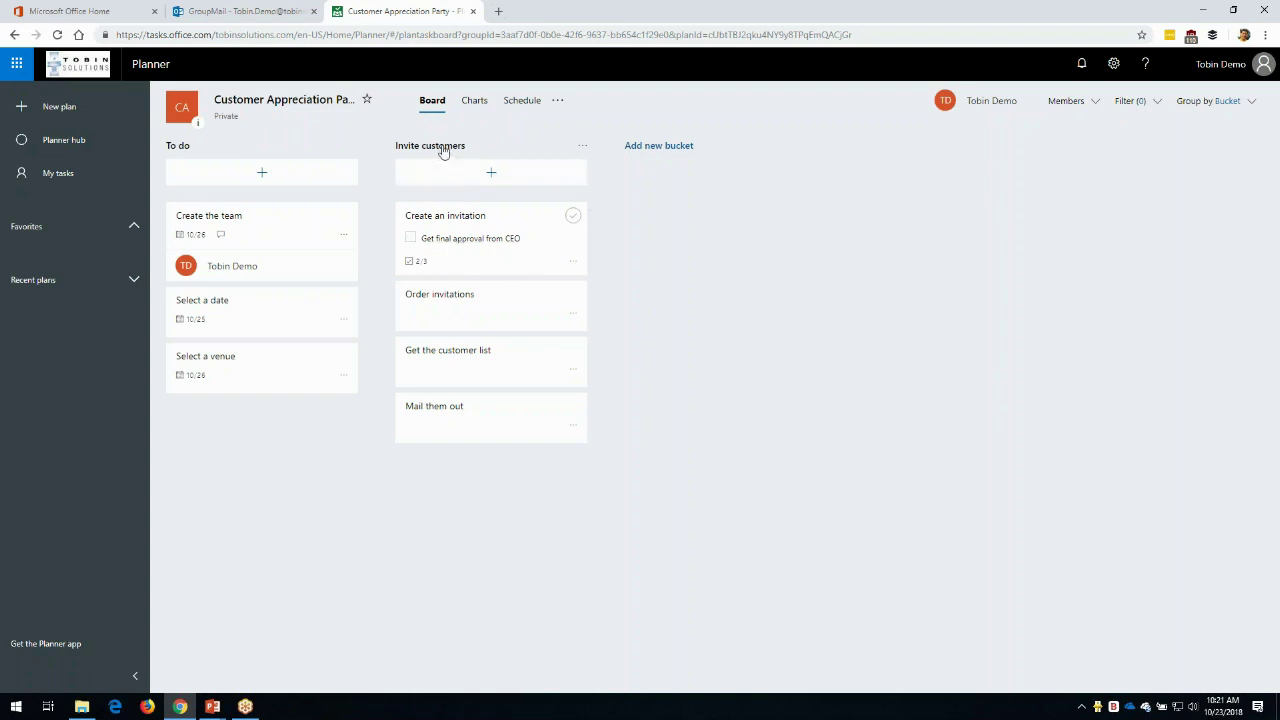
- Add a new bucket named "Venue" to the plan board
left_click(654, 147)
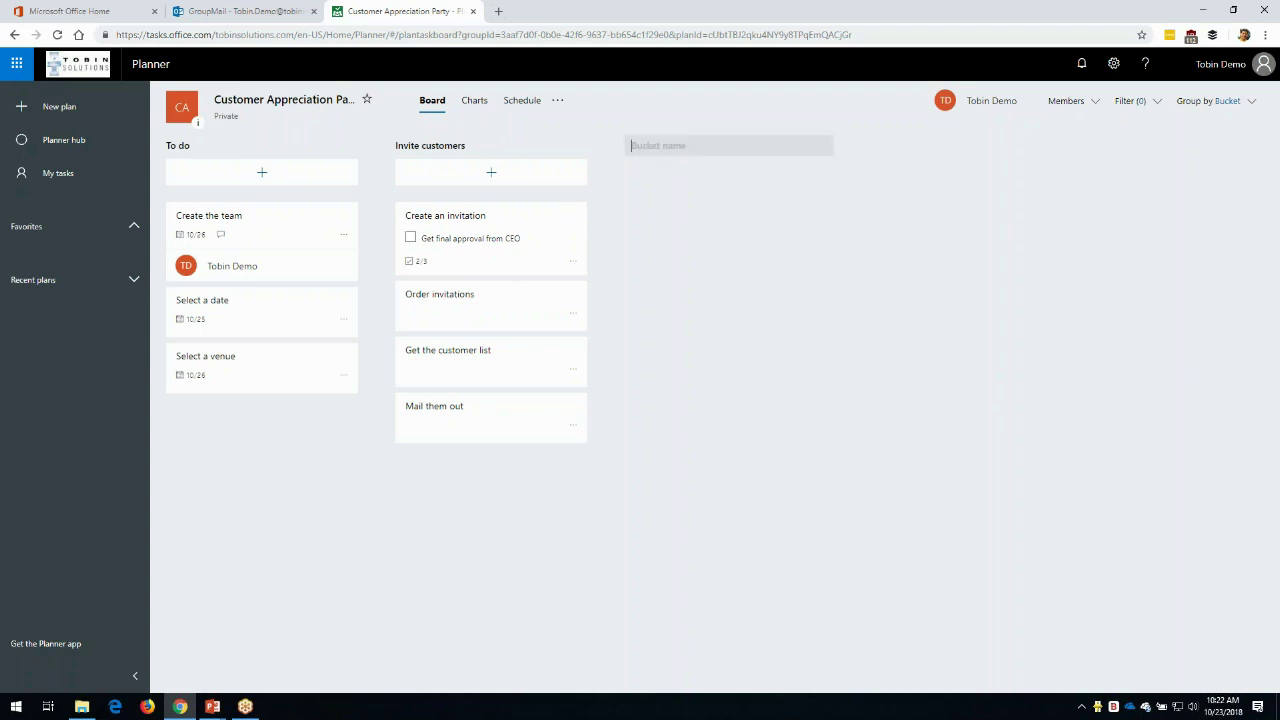
type("Venue")
key("Return")
- In the "Venue" bucket, add the tasks "Finalize selection", "Sign contract", "Order decorations" and "Hire entertainment"
left_click(725, 178)
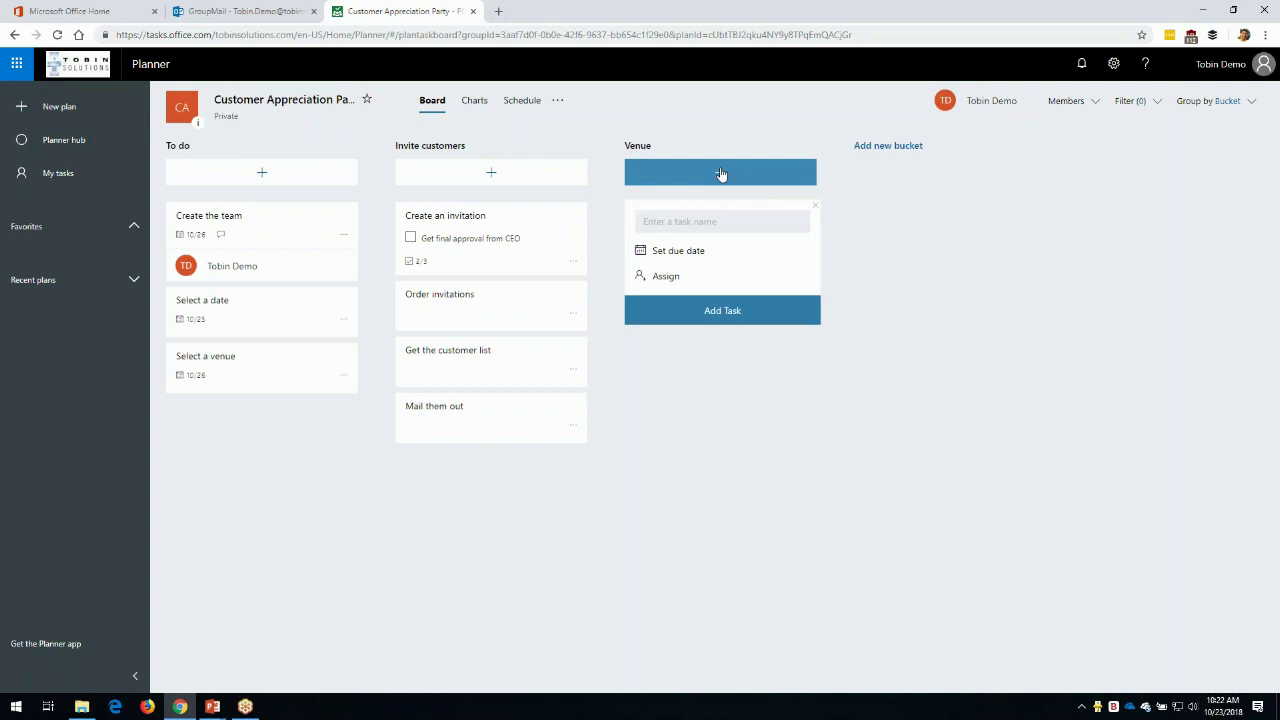
type("S")
key("BackSpace")
type("Finalize selection")
key("Return")
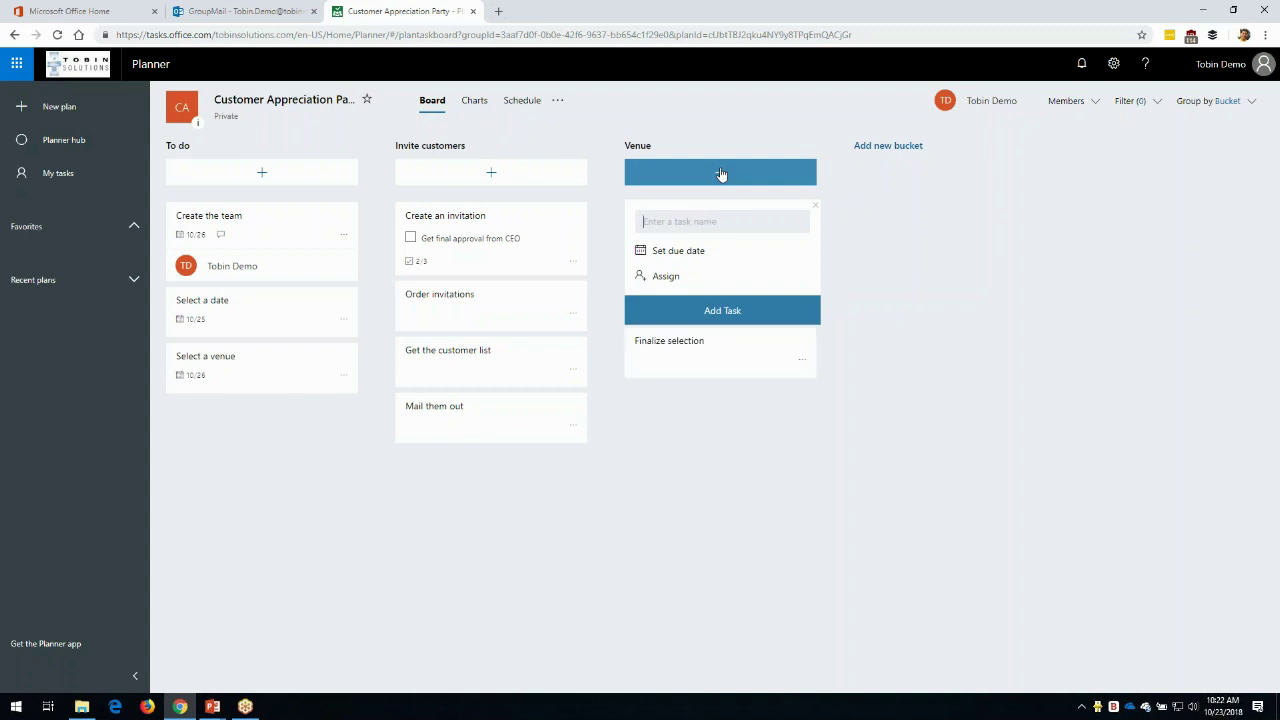
type("Sign contract")
key("Return")
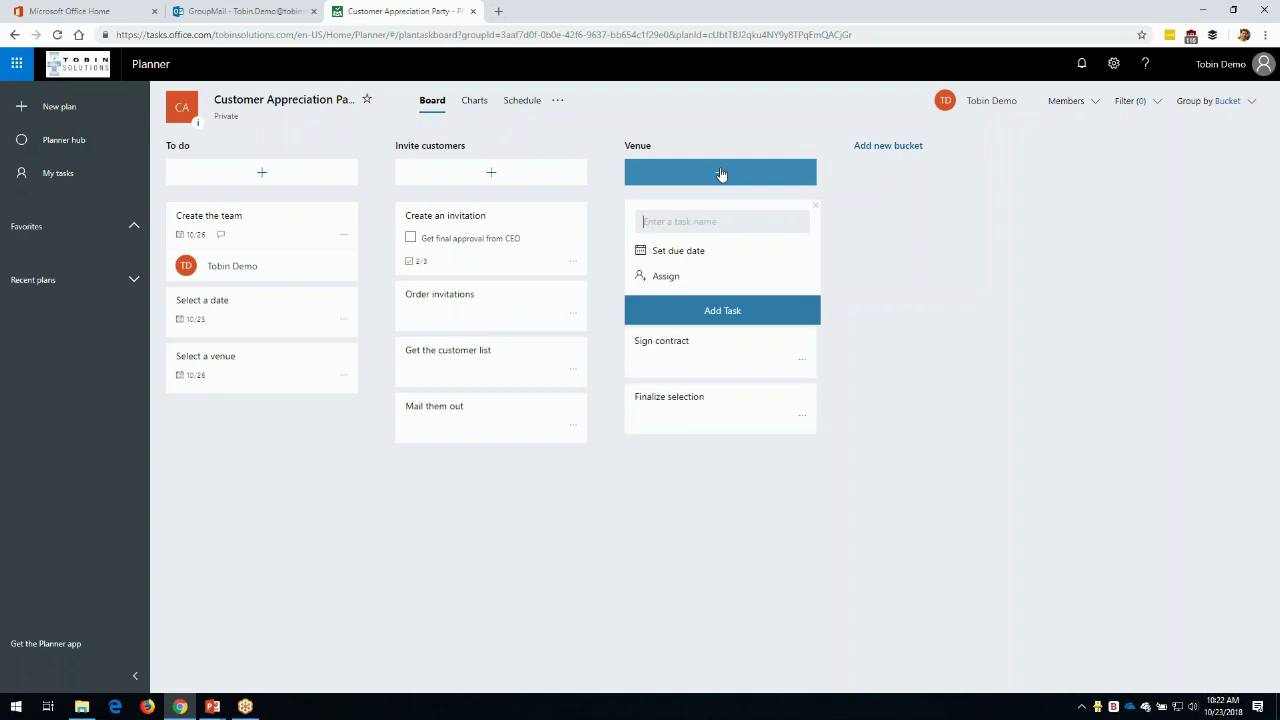
type("Order decorations")
key("Return")
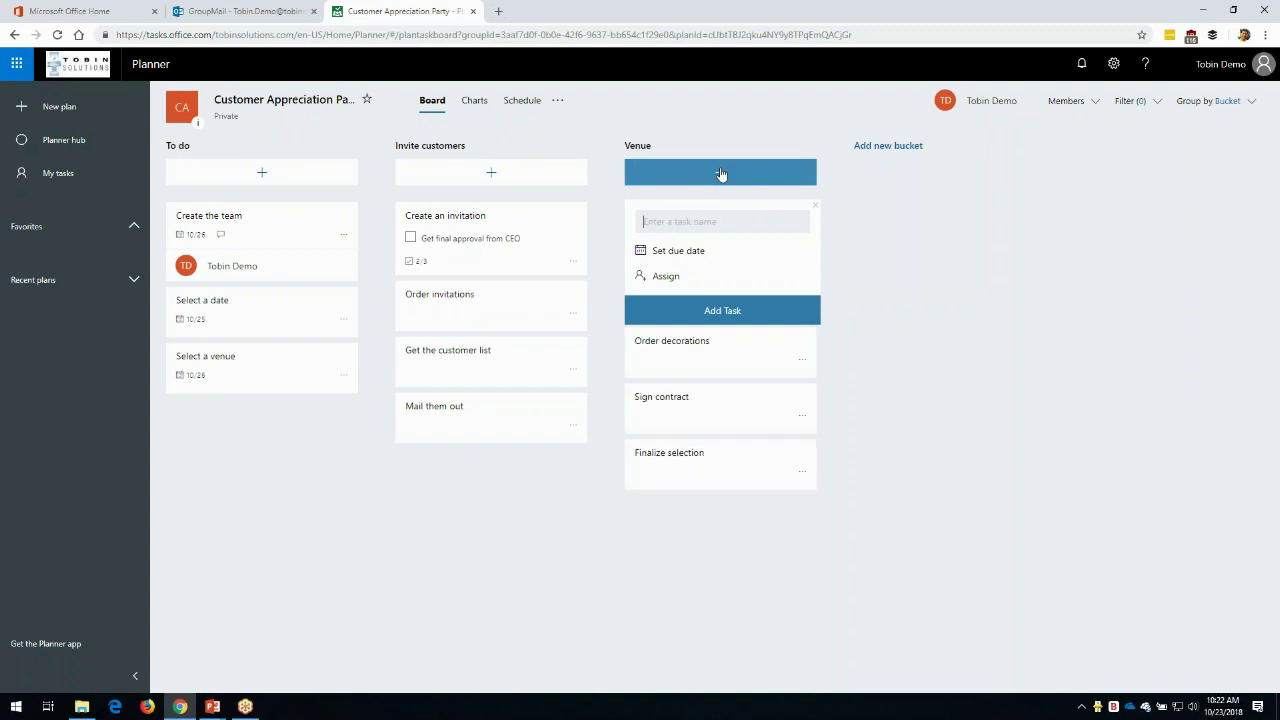
type("Hire entertainment")
key("Return")
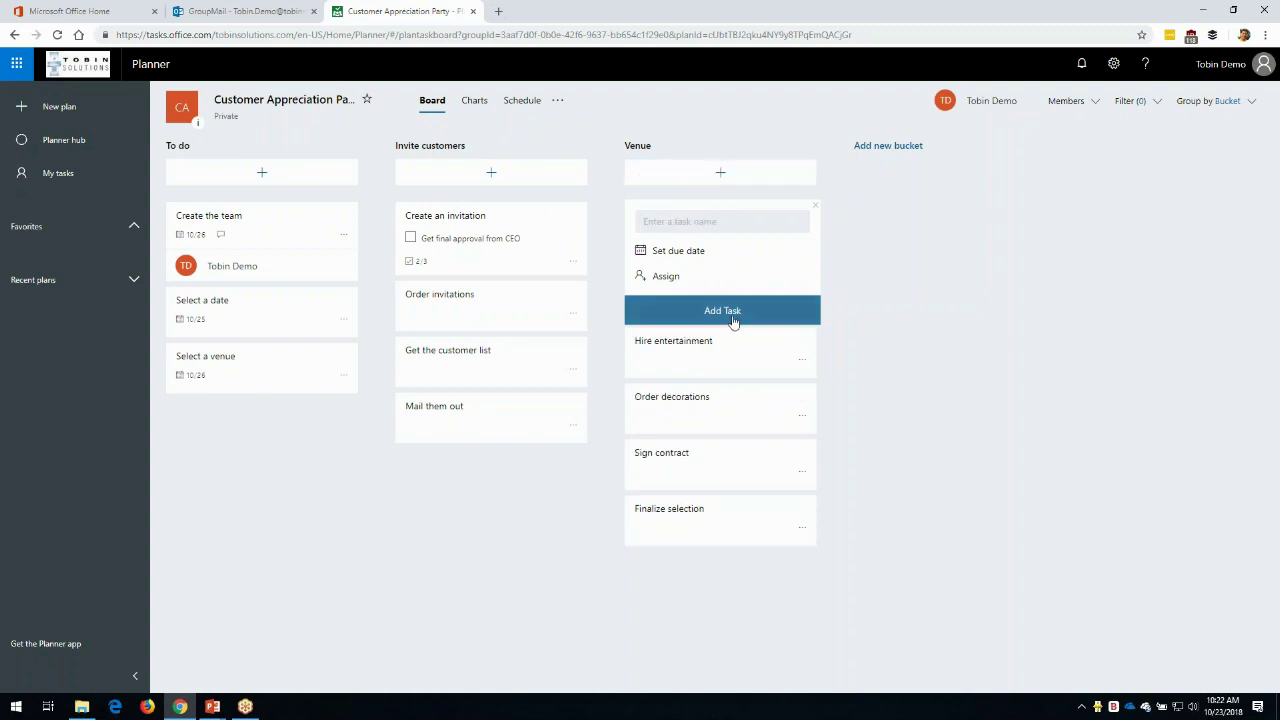
left_click(849, 259)
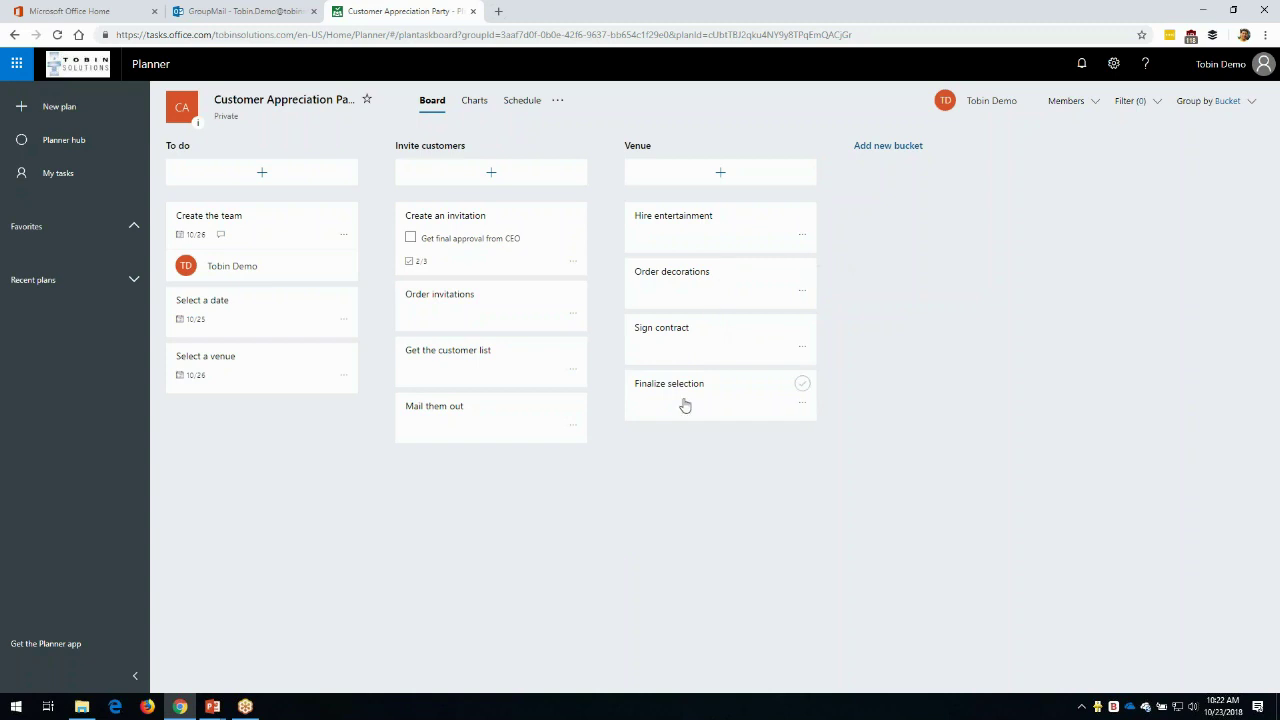
- Open the "Hire entertainment" task, display the available attachment types, and close the task
left_click(674, 237)
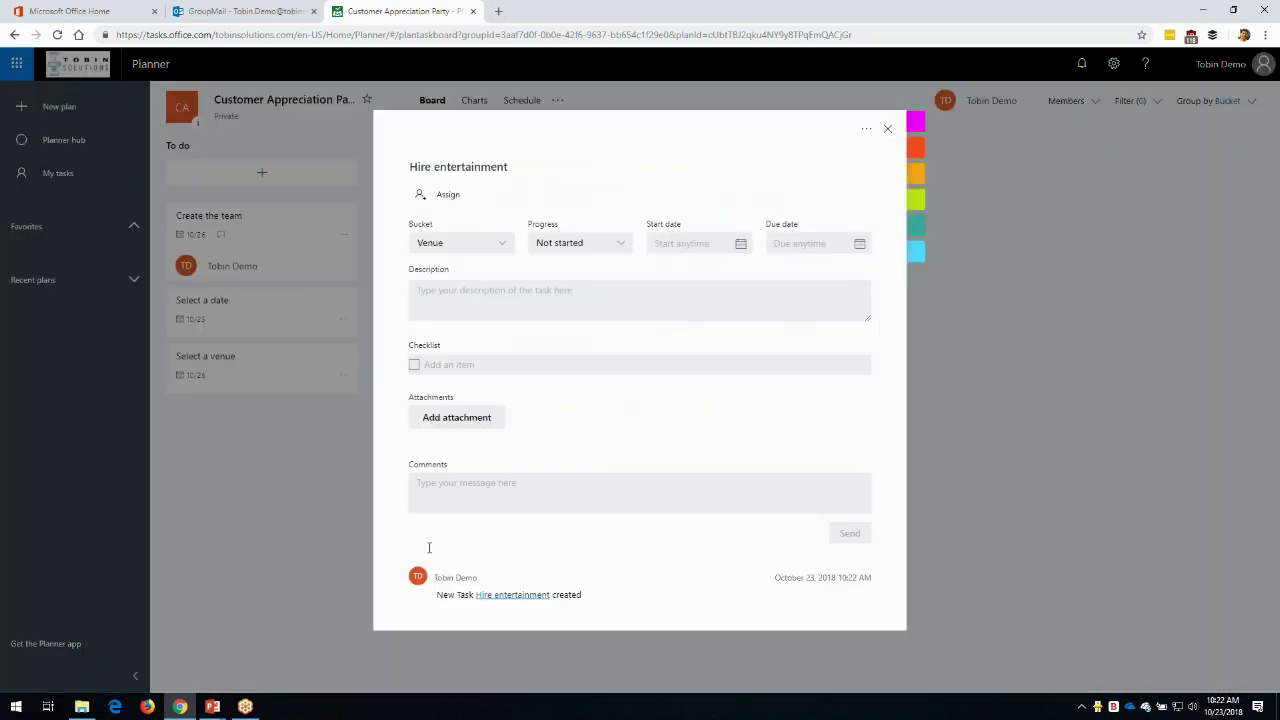
left_click(457, 418)
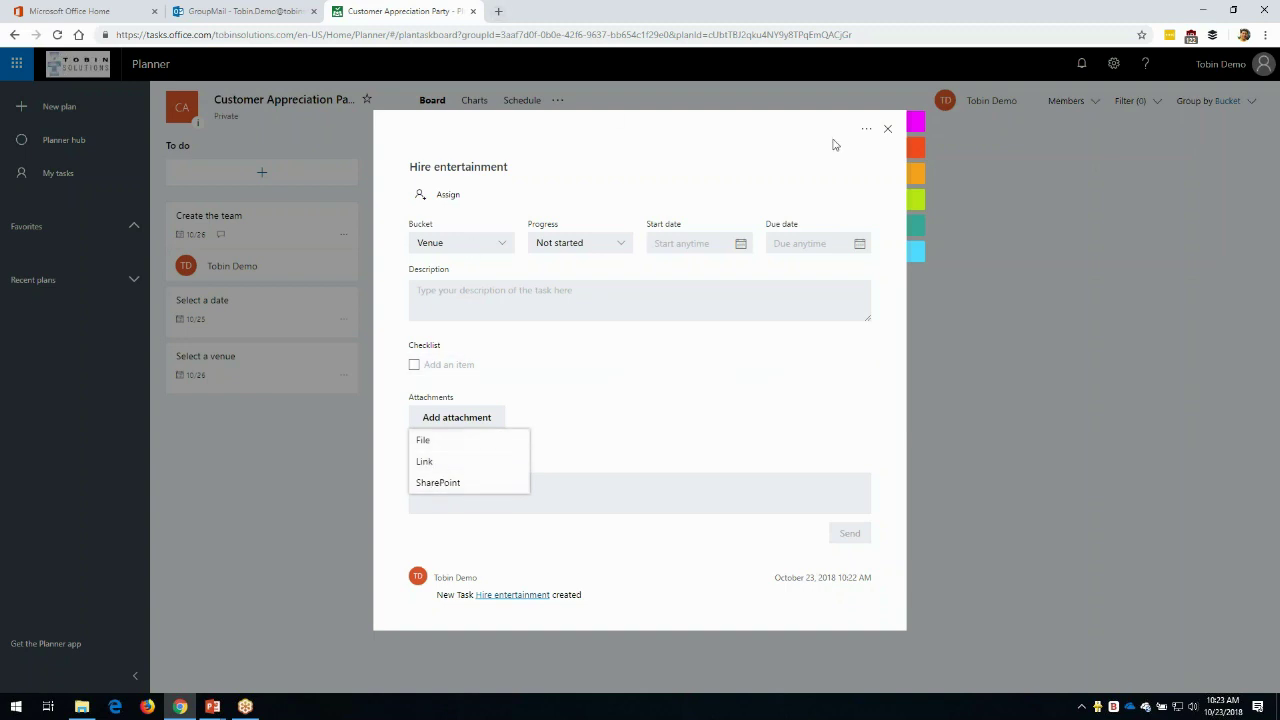
left_click(887, 129)
left_click(888, 130)
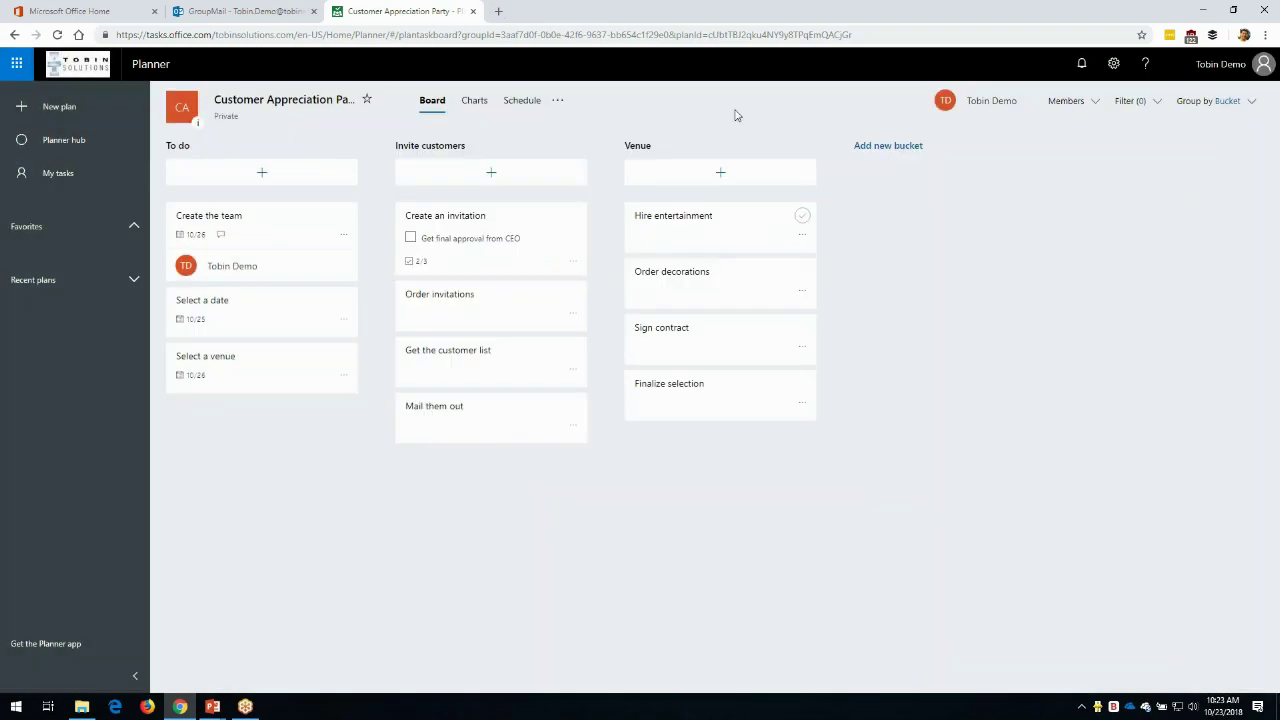
- Search the web for "u2" in a new browser tab, open the official U2 site and copy its address
left_click(500, 11)
type("u2")
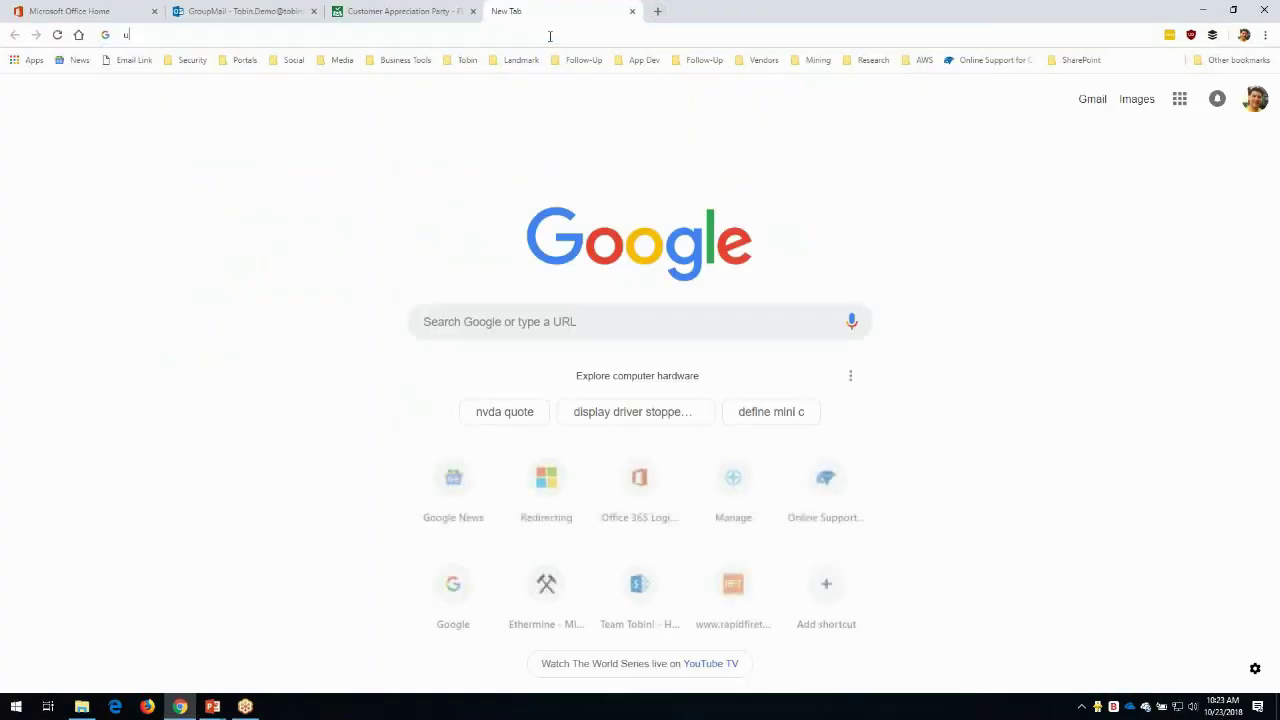
key("Return")
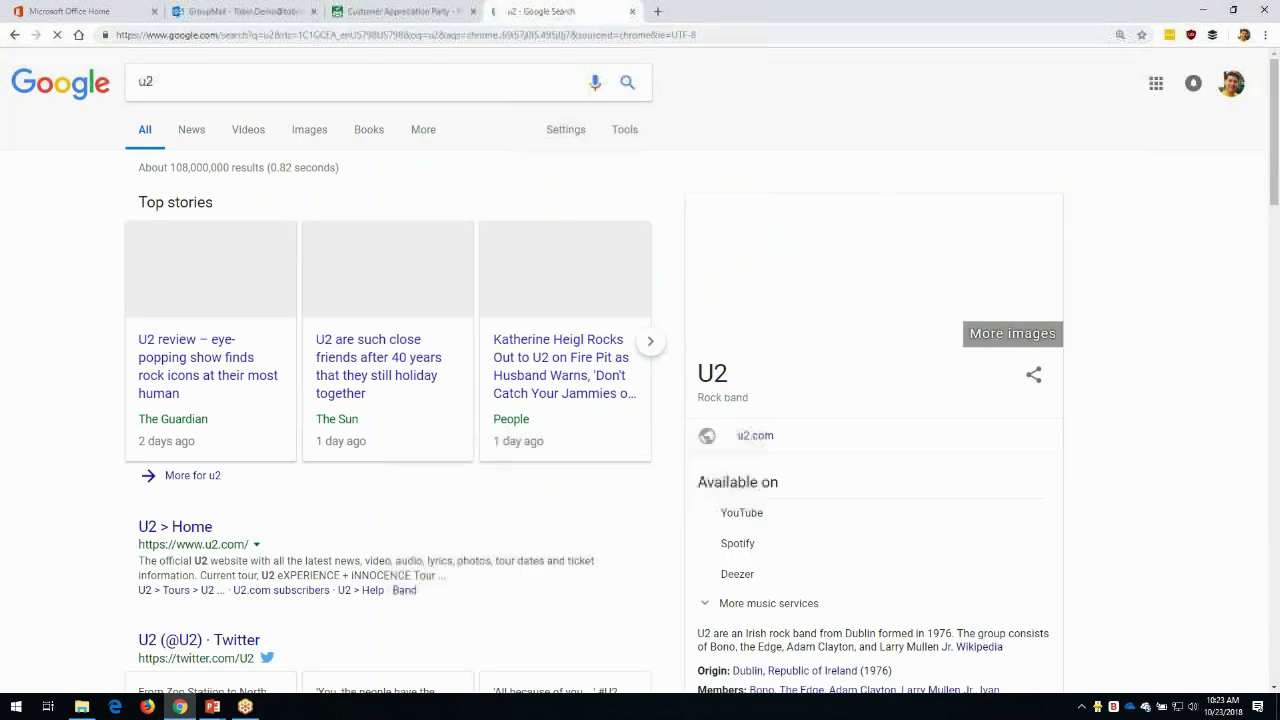
left_click(175, 526)
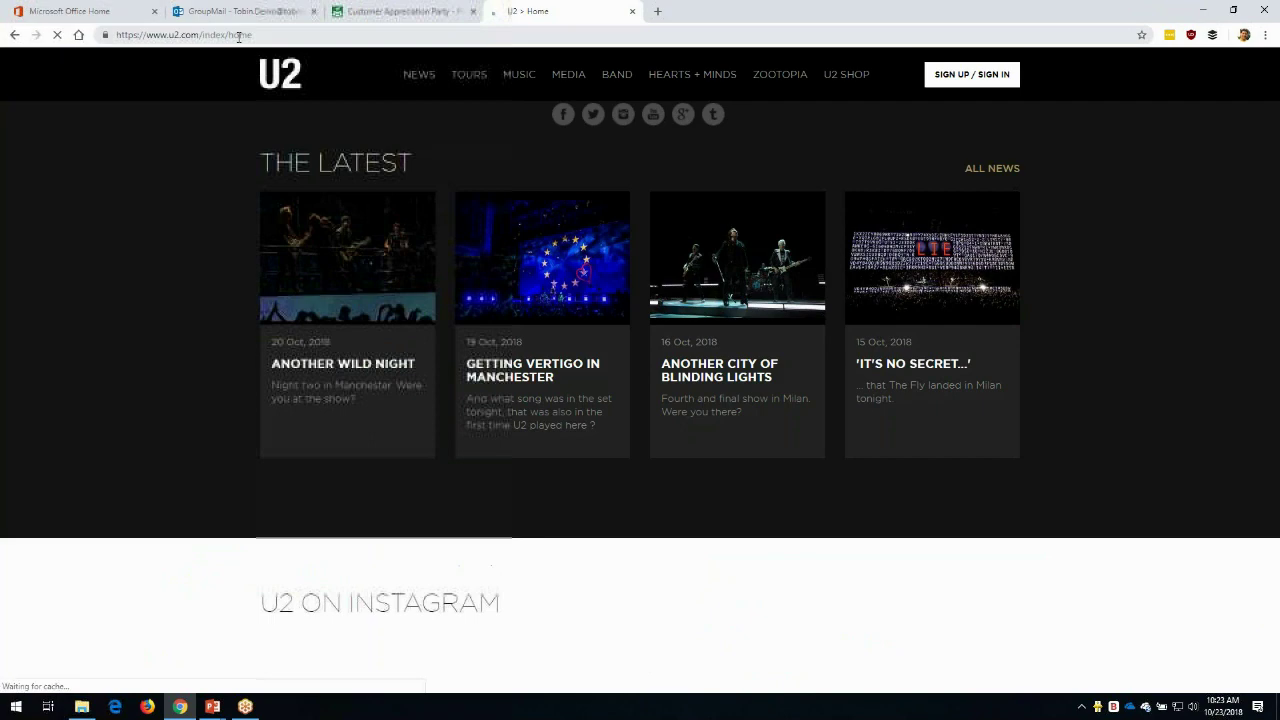
left_click(239, 36)
key("ctrl+c")
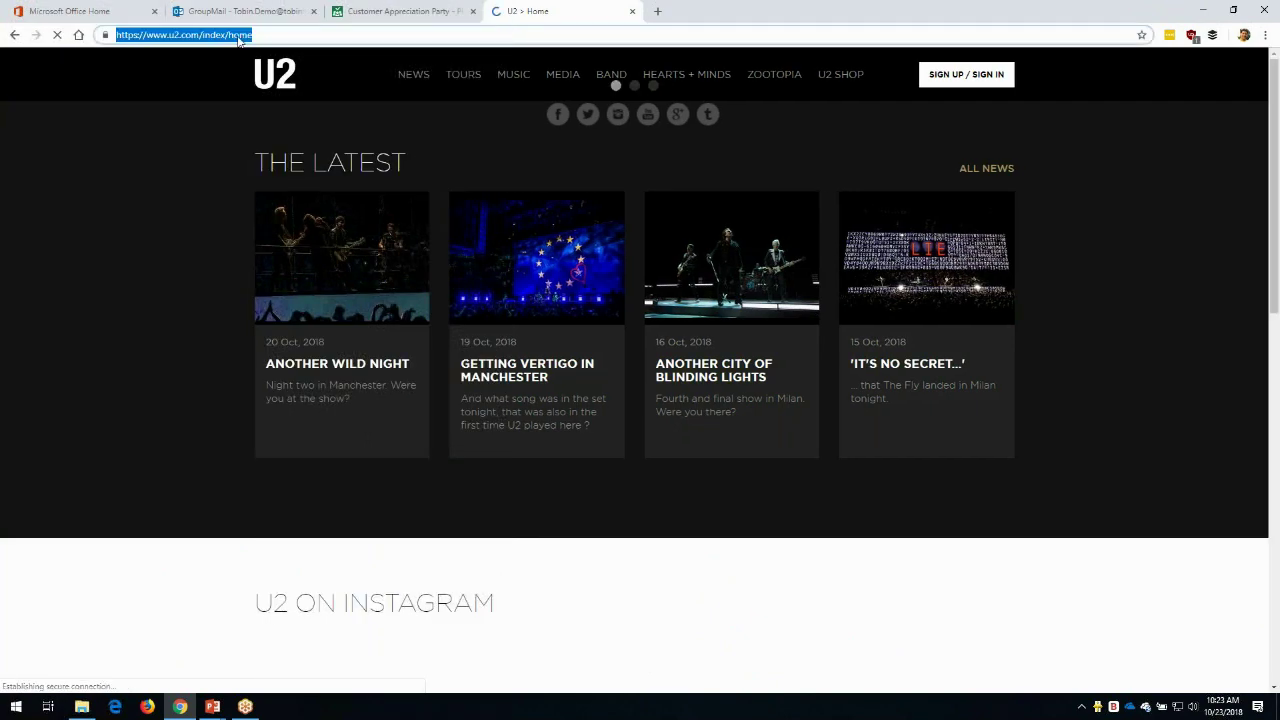
right_click(240, 37)
key("Escape")
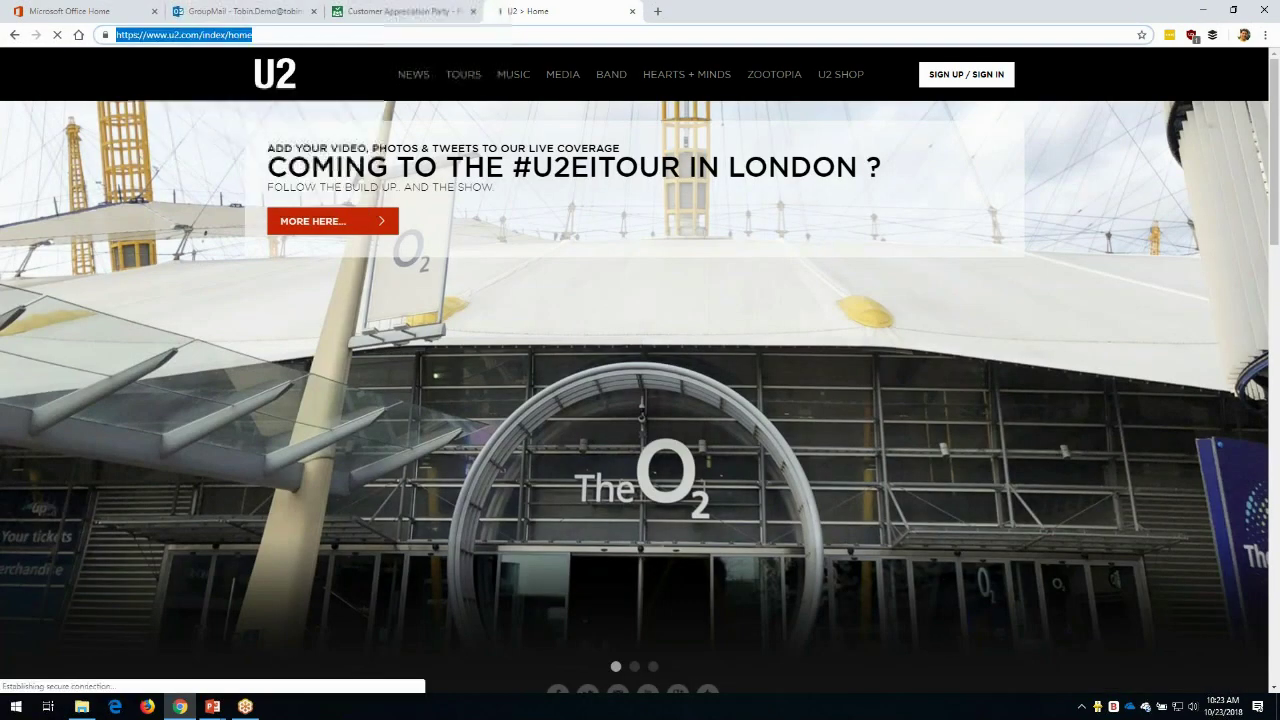
left_click(400, 11)
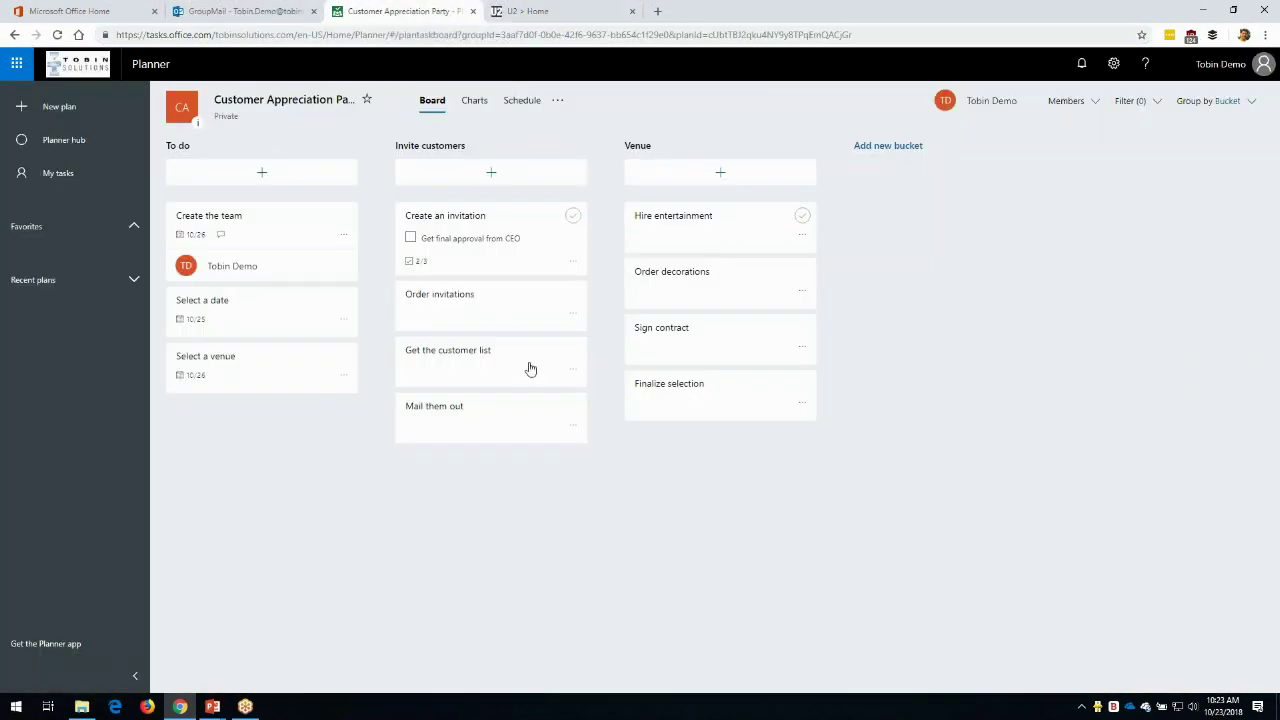
left_click(693, 224)
left_click(445, 418)
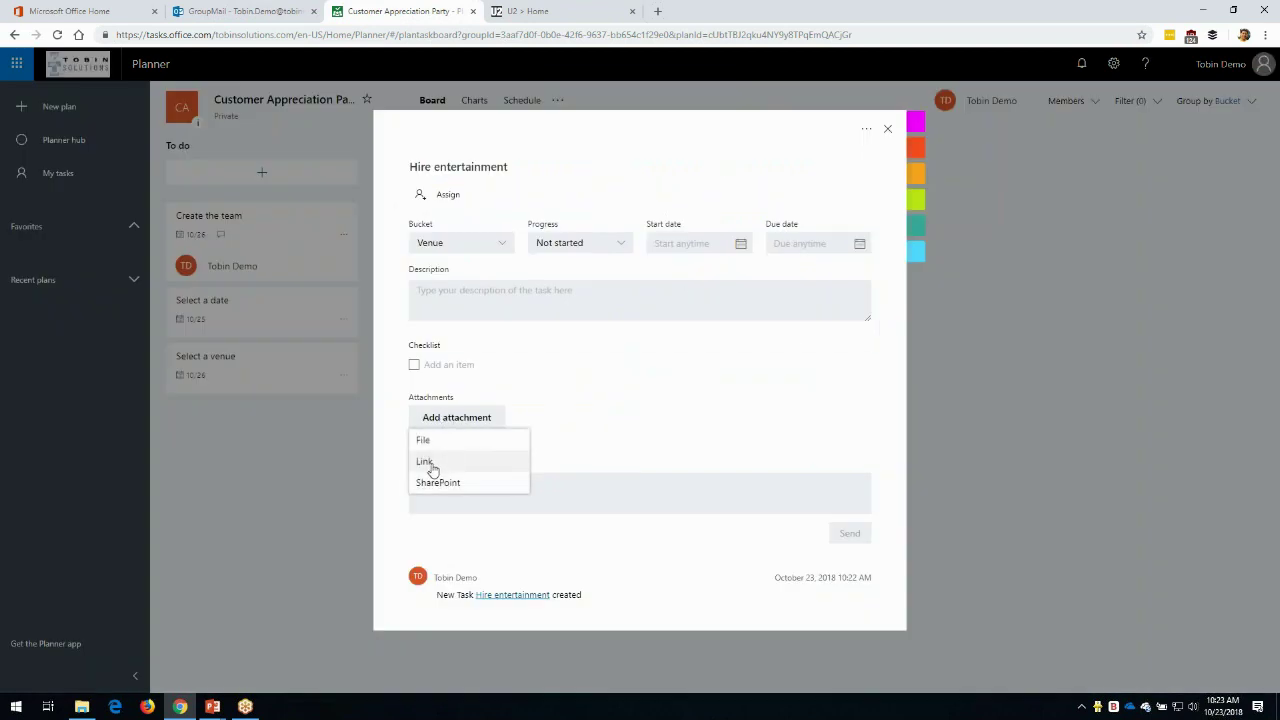
left_click(436, 461)
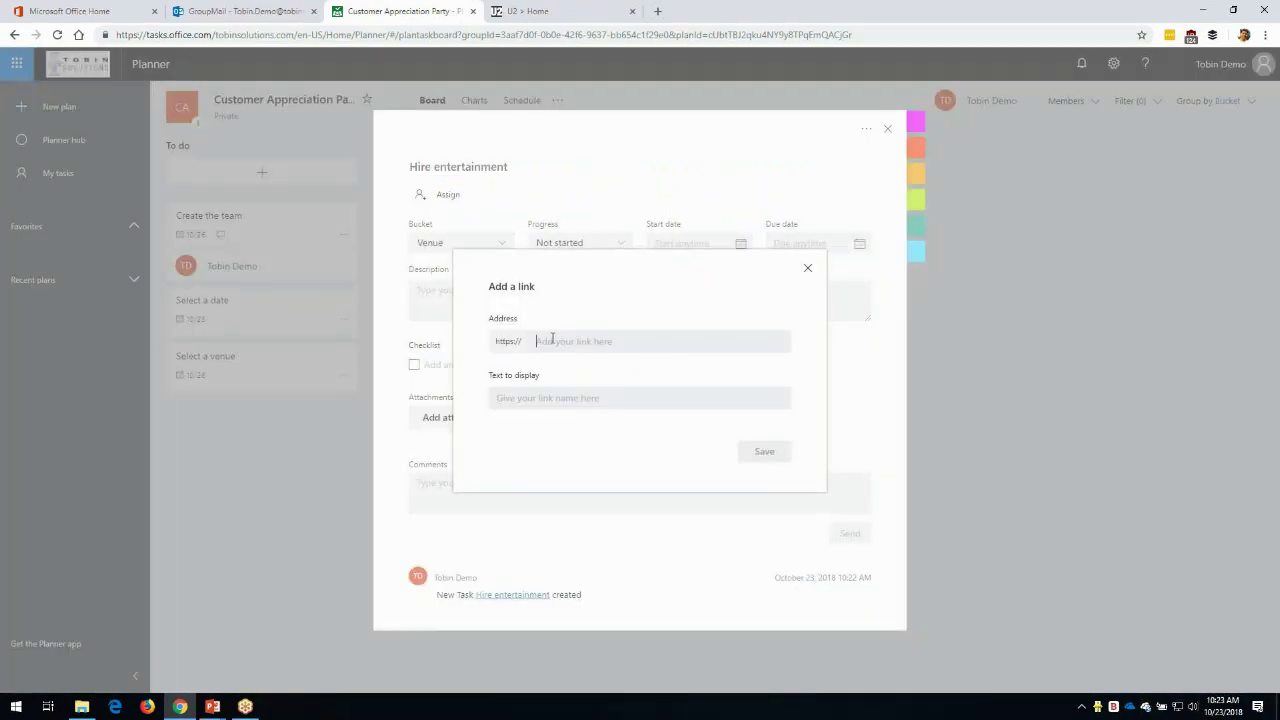
key("ctrl+v")
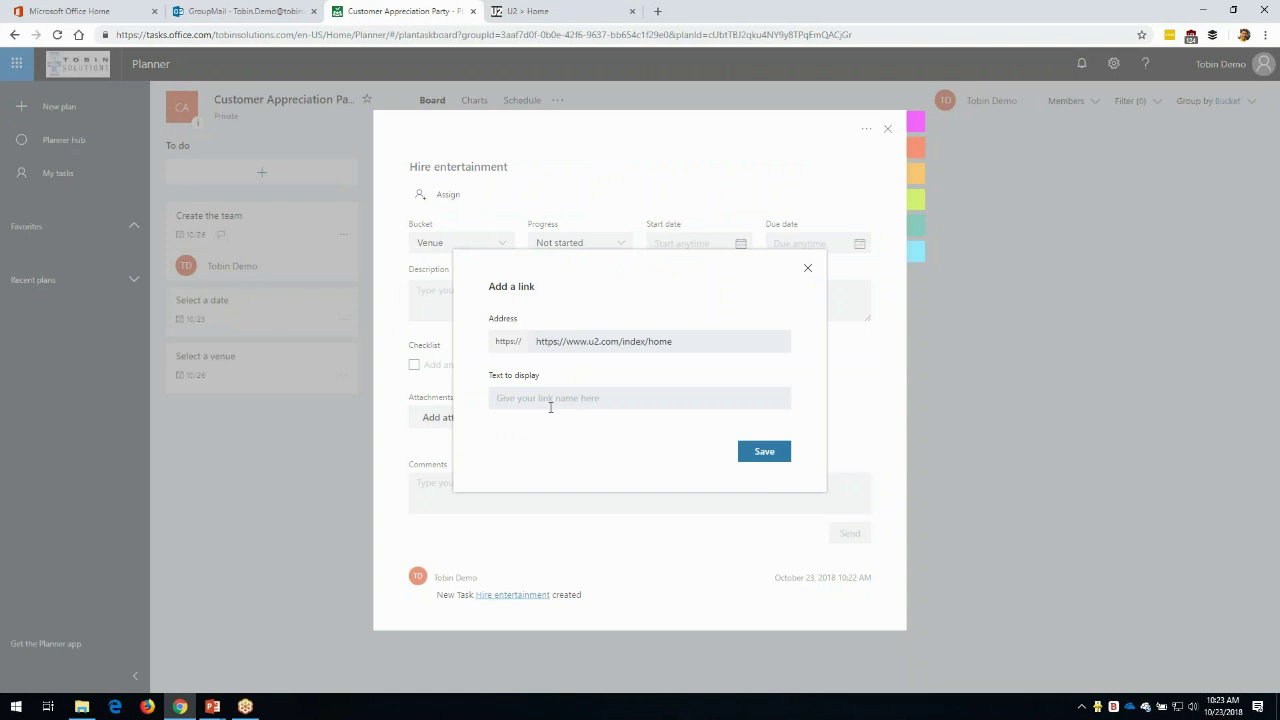
left_click(550, 407)
type("U2")
left_click(763, 451)
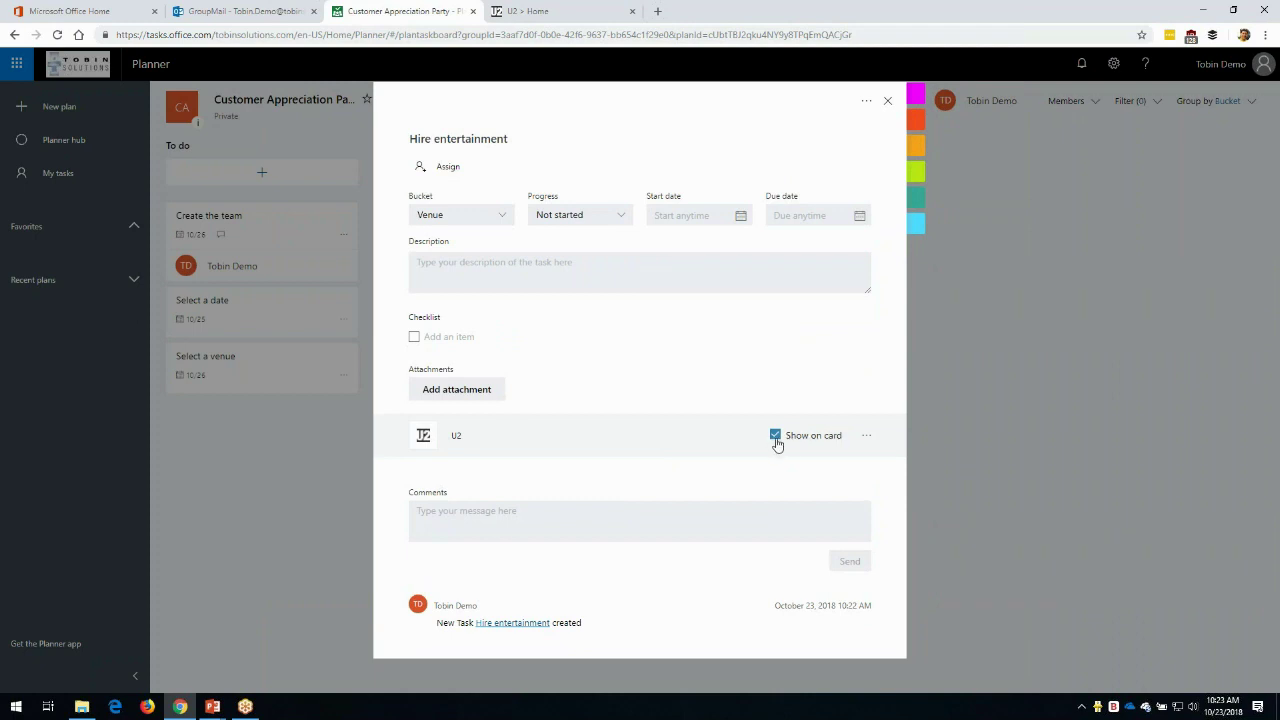
left_click(889, 104)
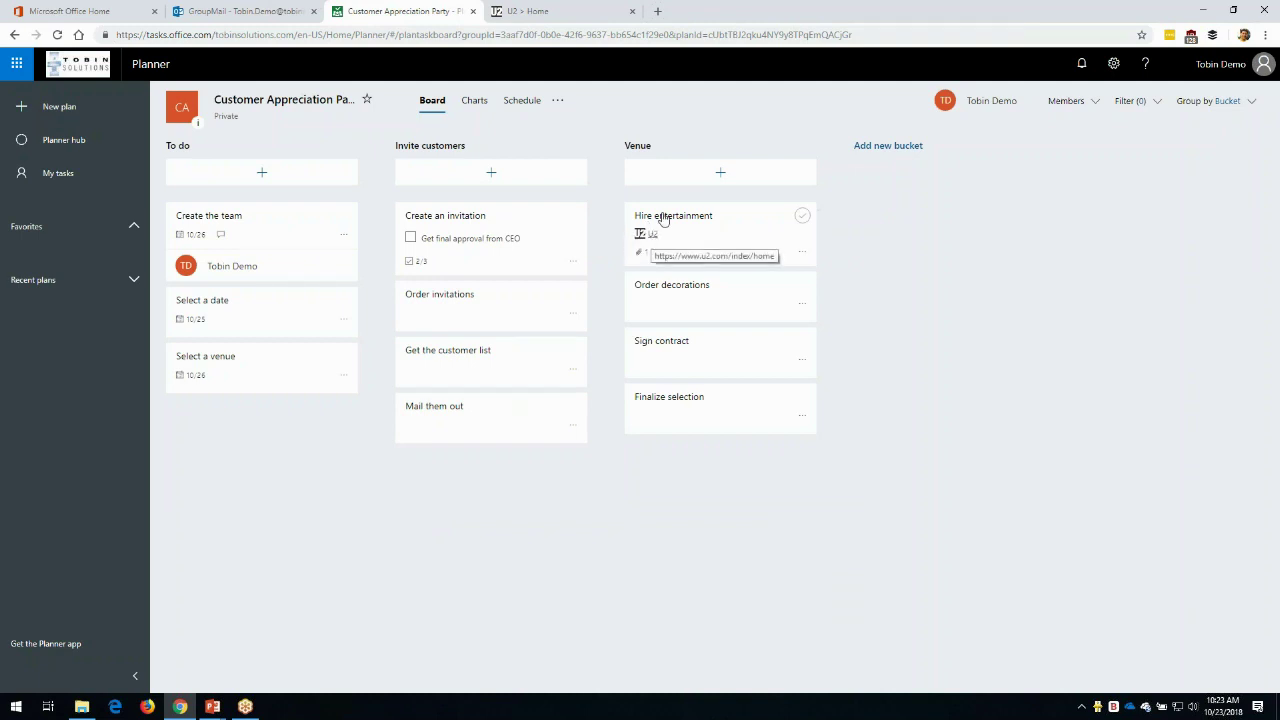
- Close the U2 site, test the "U2" link on the "Hire entertainment" card, and return to the plan board
left_click(632, 11)
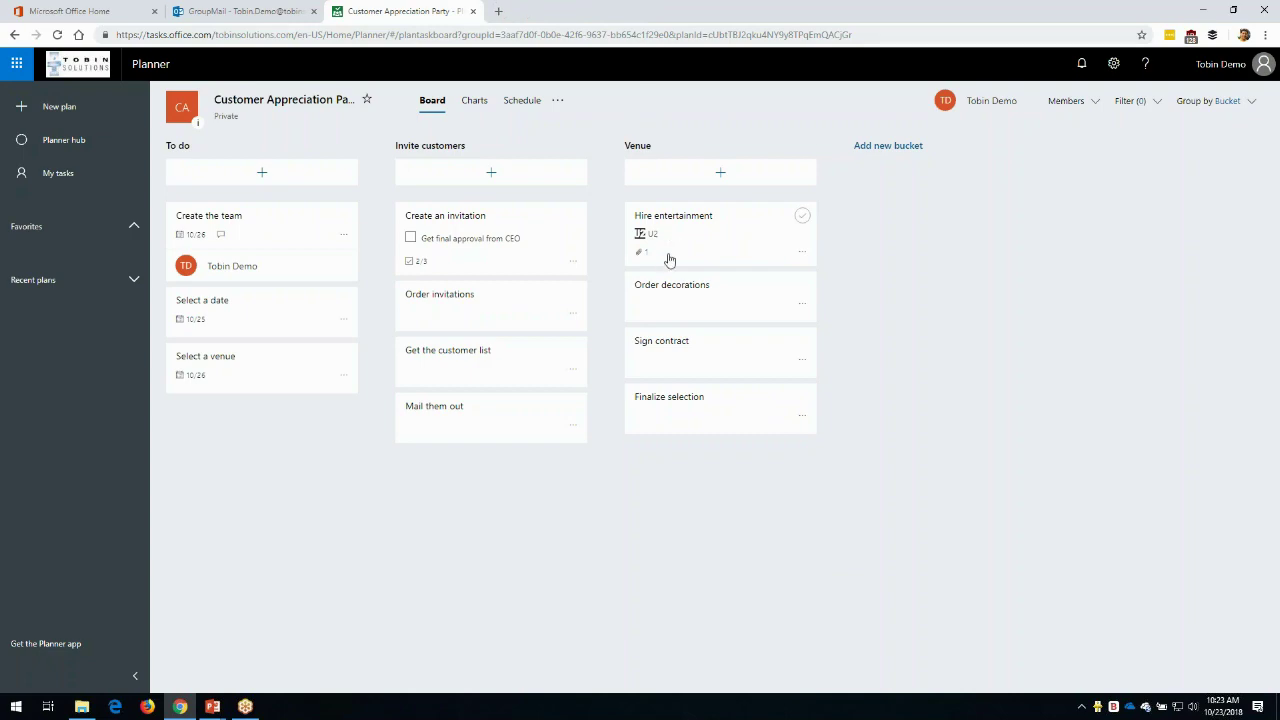
left_click(653, 236)
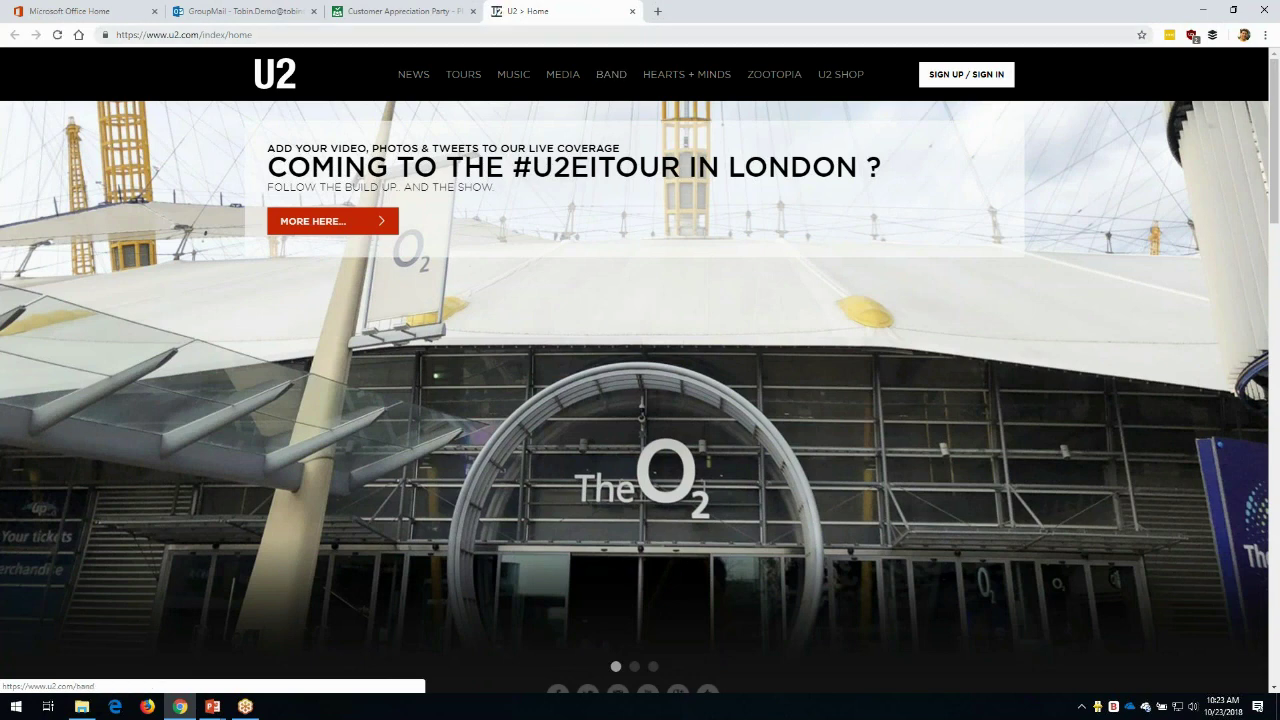
left_click(633, 12)
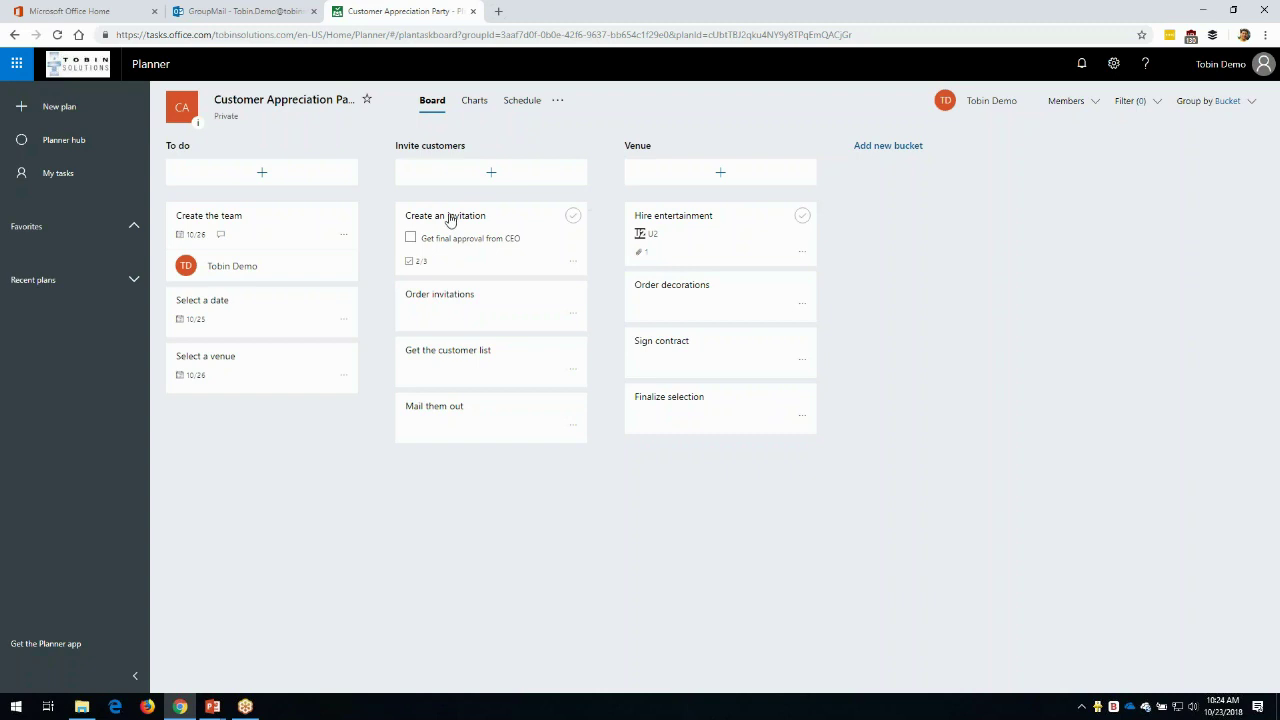
left_click(110, 10)
left_click(358, 14)
- View the group's SharePoint documents offered as attachments for the "Create an invitation" task, cancel the selection, and close the task
left_click(448, 224)
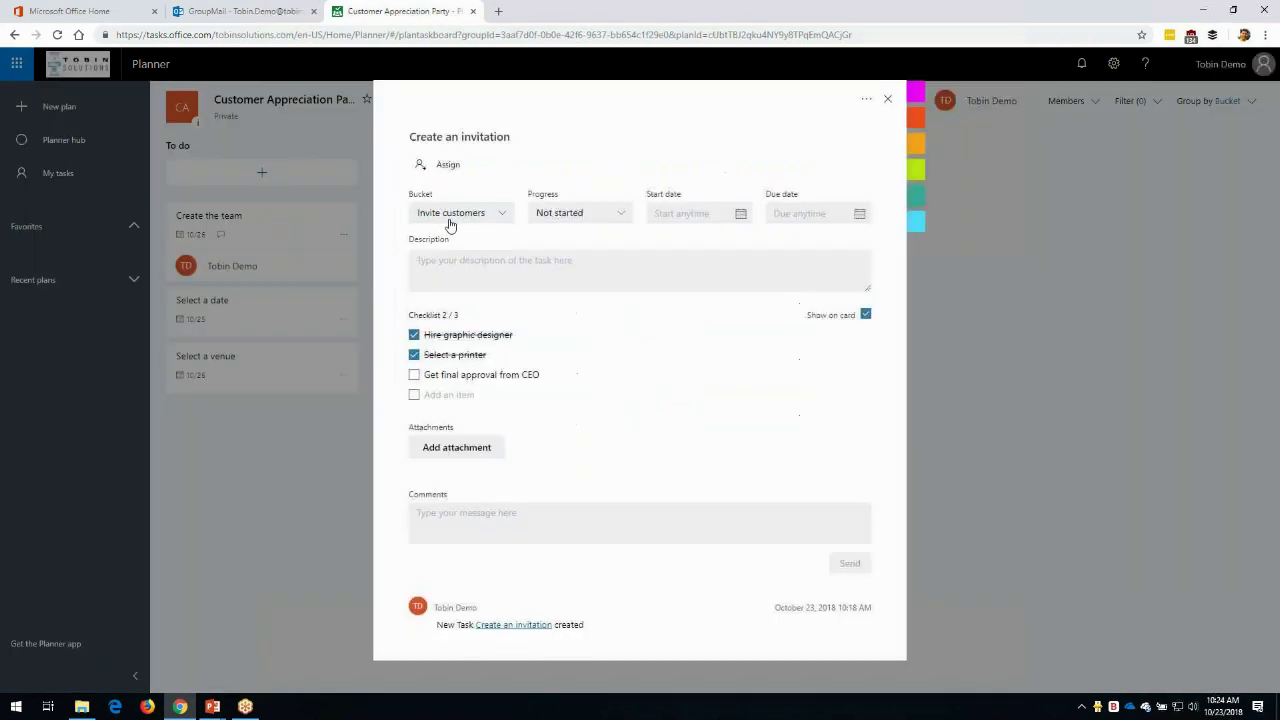
left_click(457, 449)
left_click(436, 513)
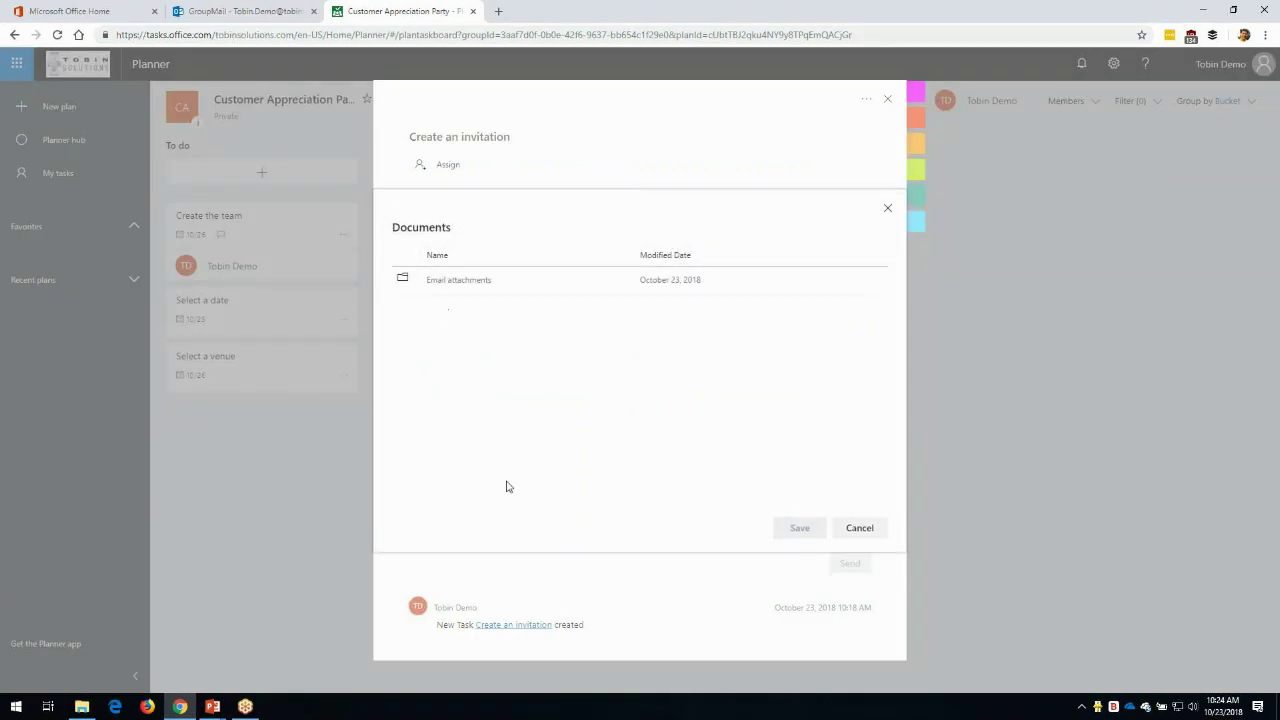
left_click(878, 531)
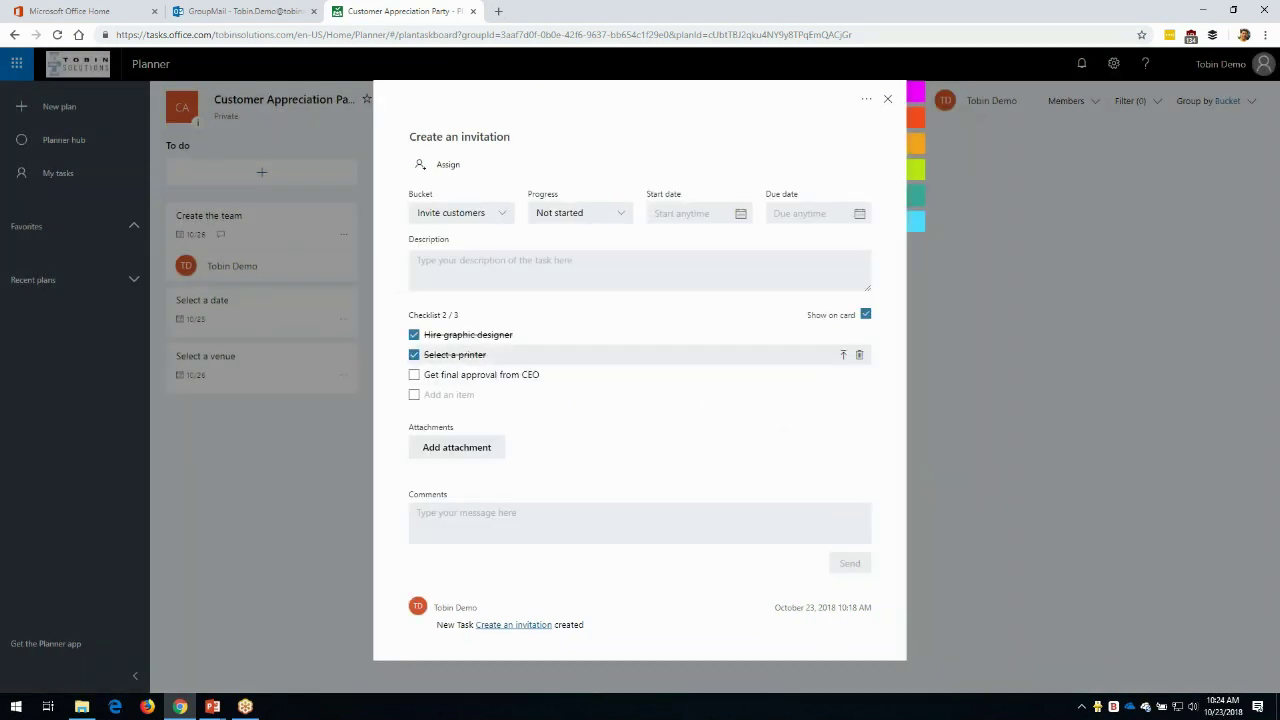
left_click(887, 98)
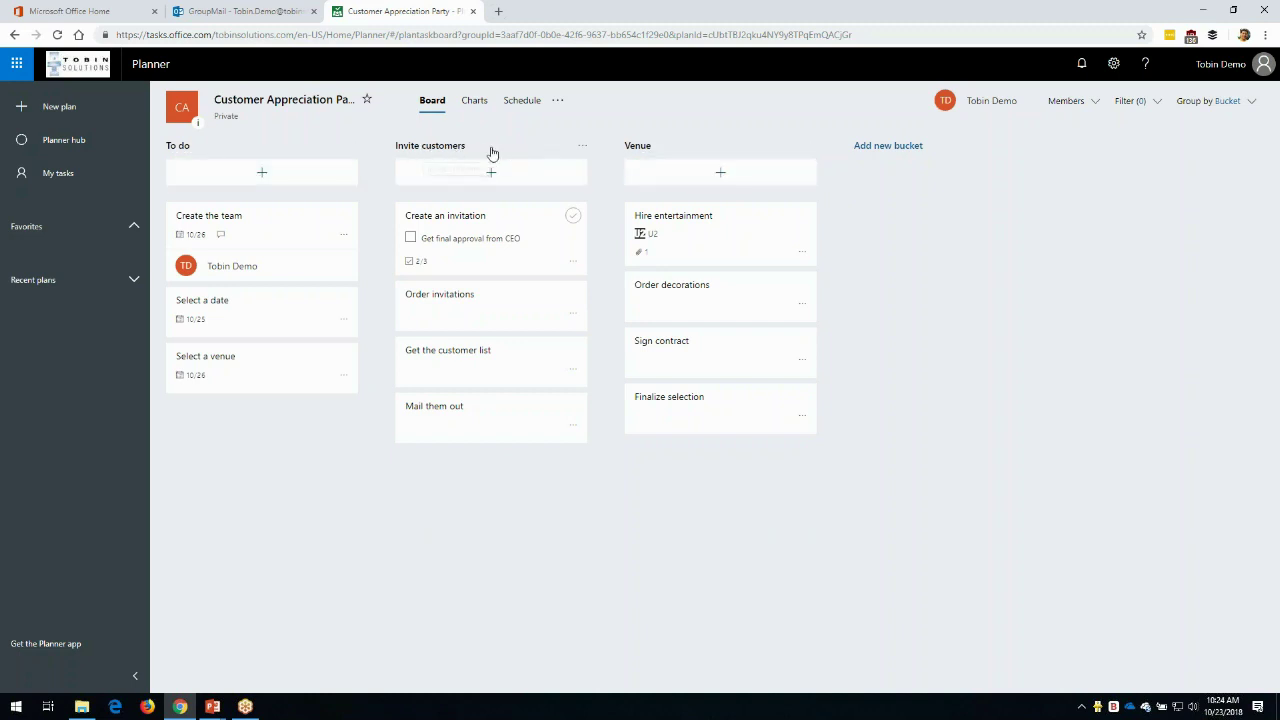
- Set the progress of the "Hire entertainment" task to "In progress" and close the task
left_click(655, 241)
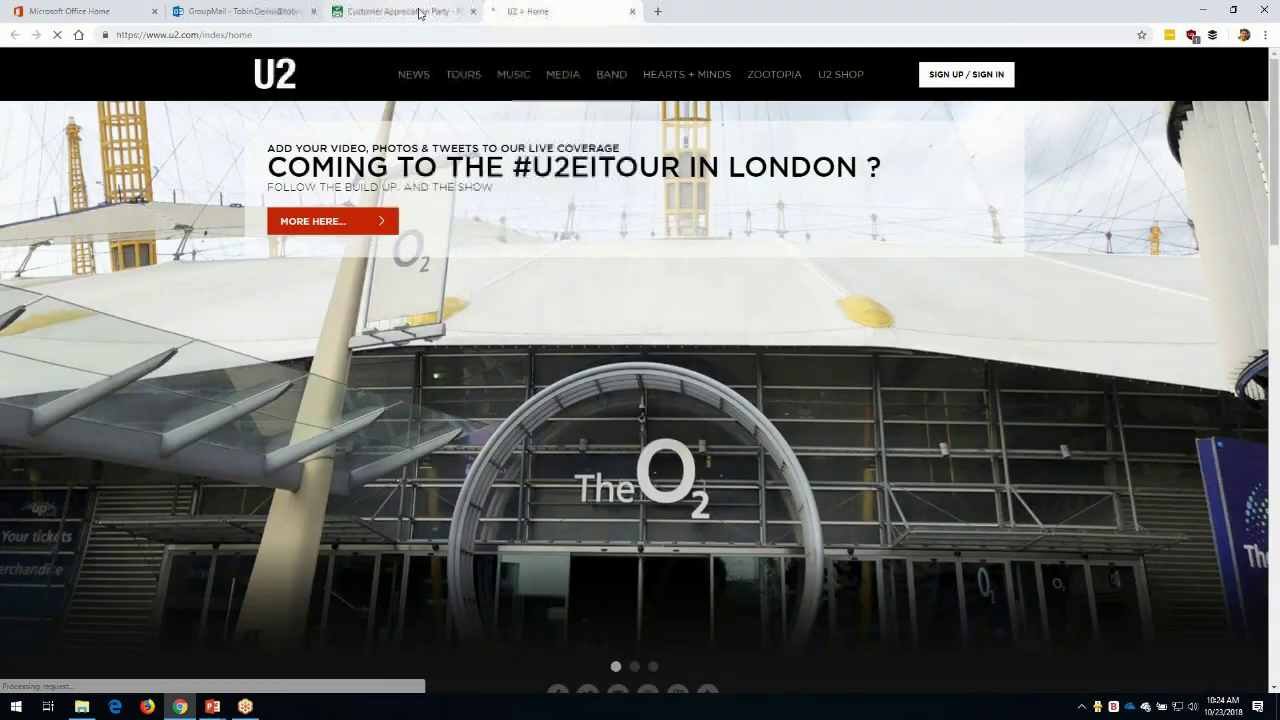
left_click(415, 12)
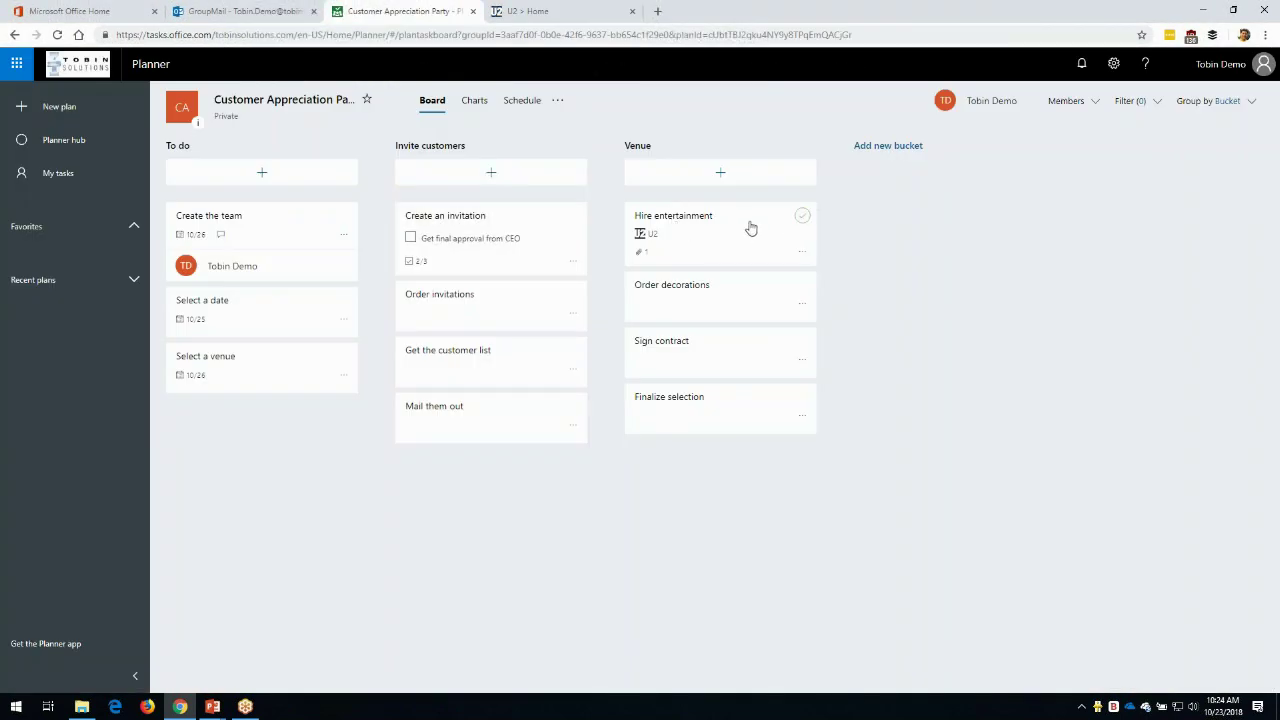
left_click(682, 226)
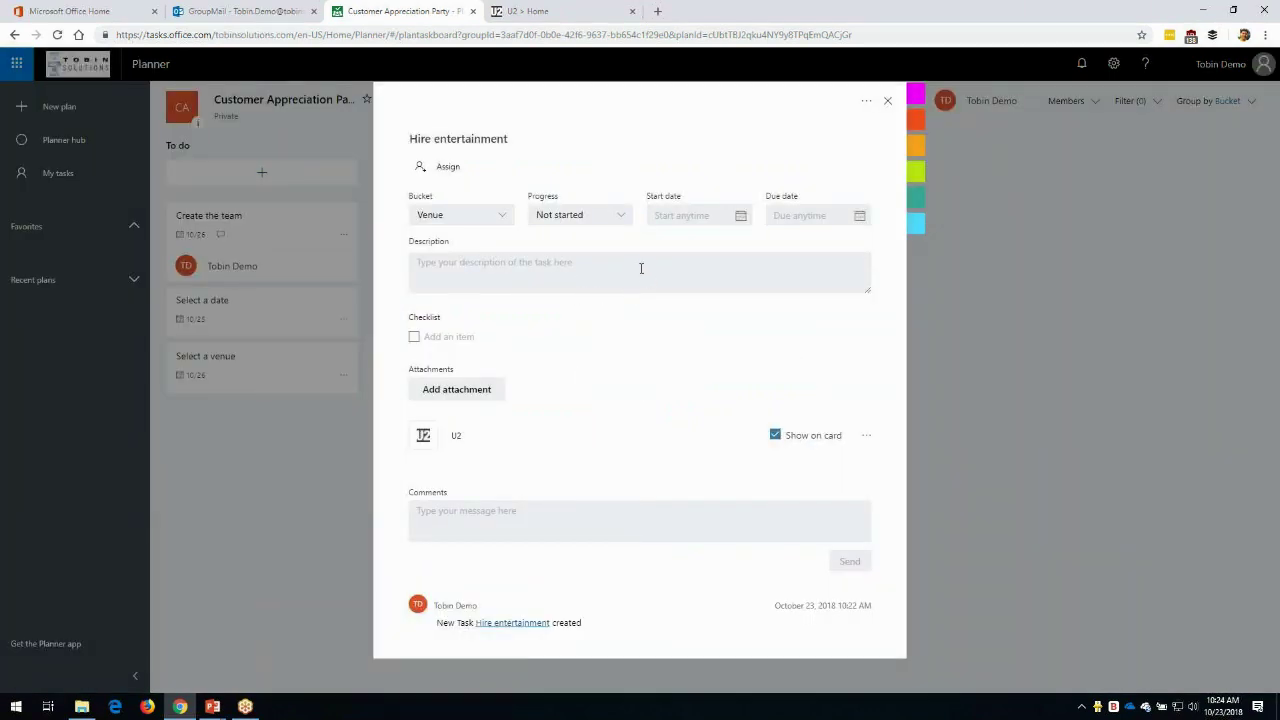
left_click(593, 218)
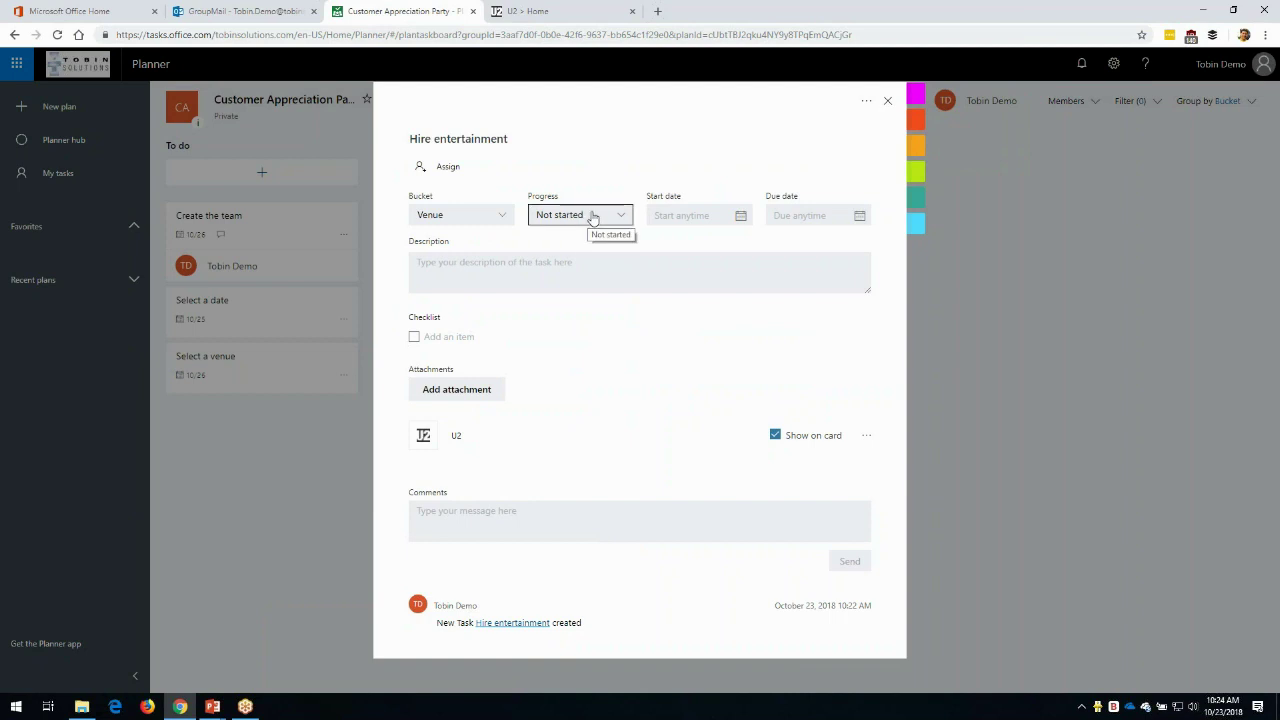
left_click(592, 215)
left_click(586, 257)
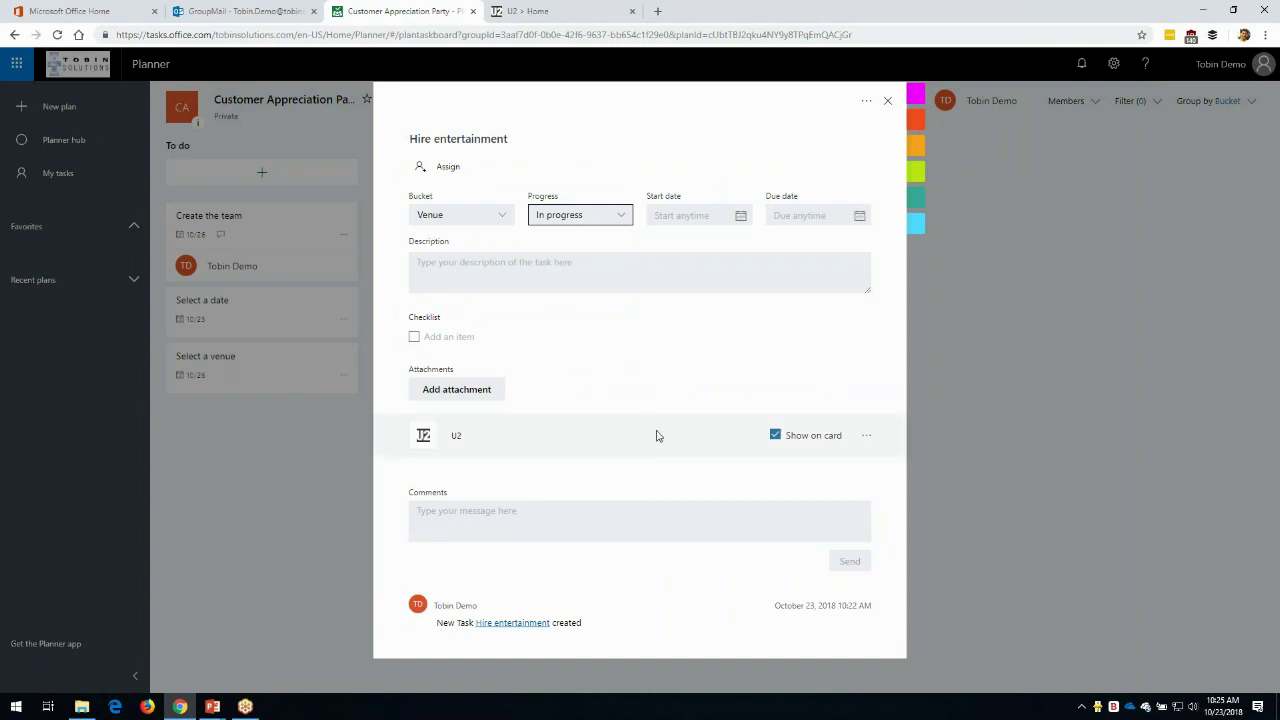
left_click(887, 101)
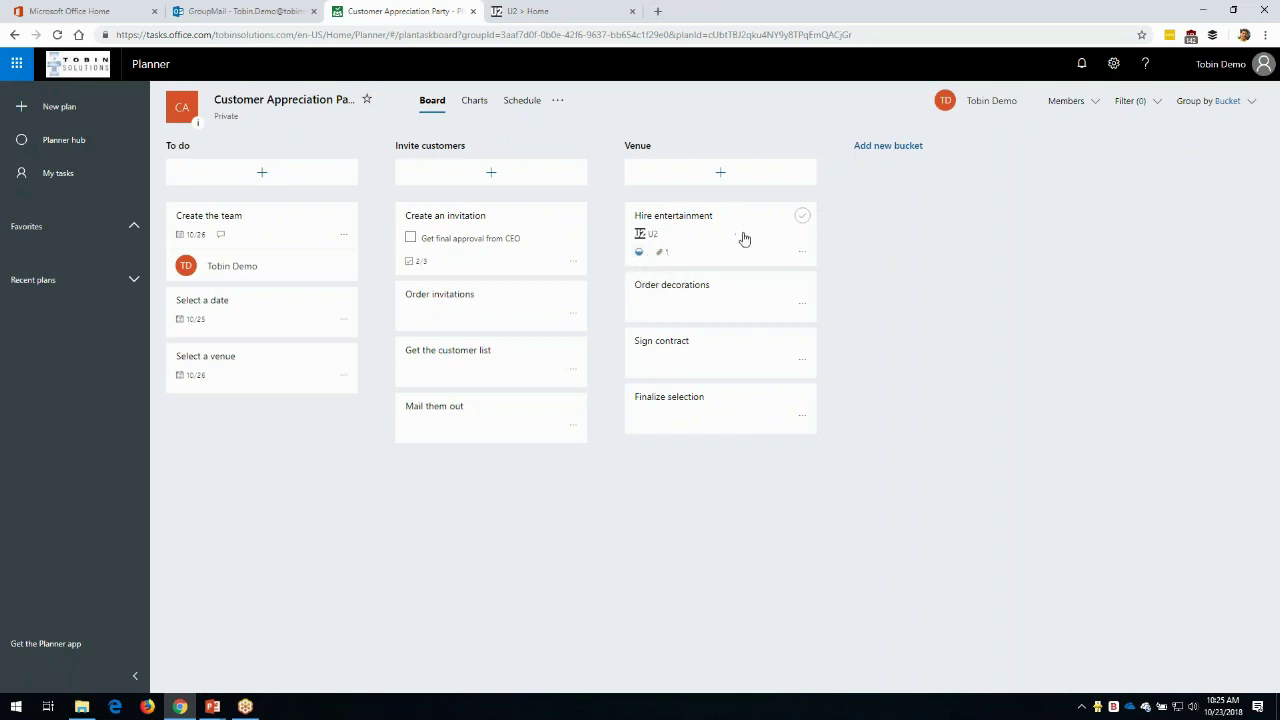
- Mark the "Hire entertainment" task as complete and show the completed tasks in the "Venue" bucket
left_click(803, 218)
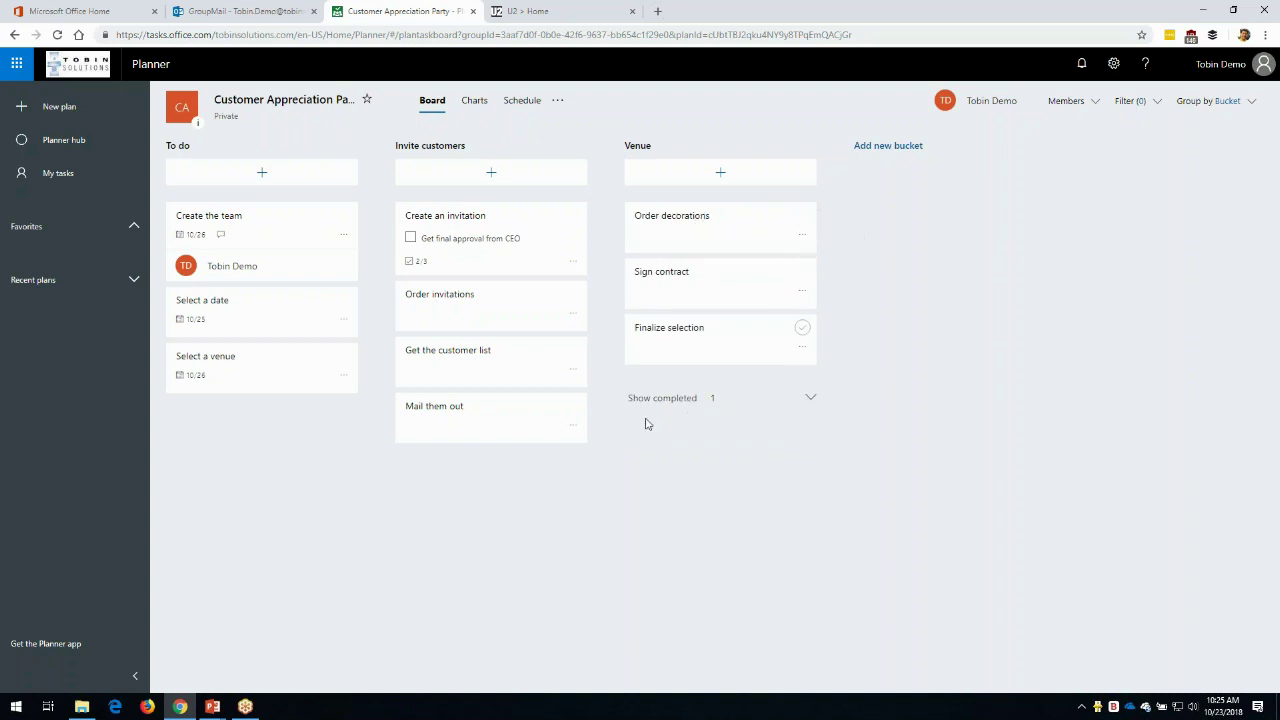
left_click(810, 399)
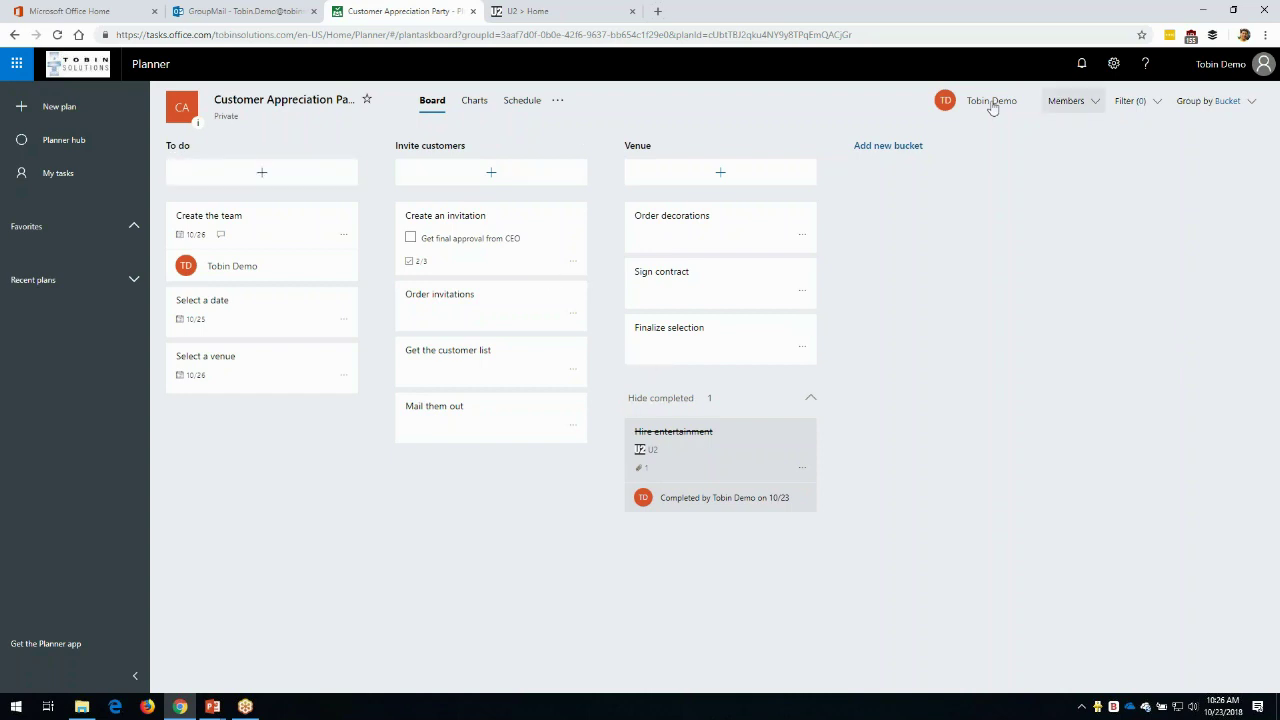
- Display the plan's member list and close it again
left_click(1095, 105)
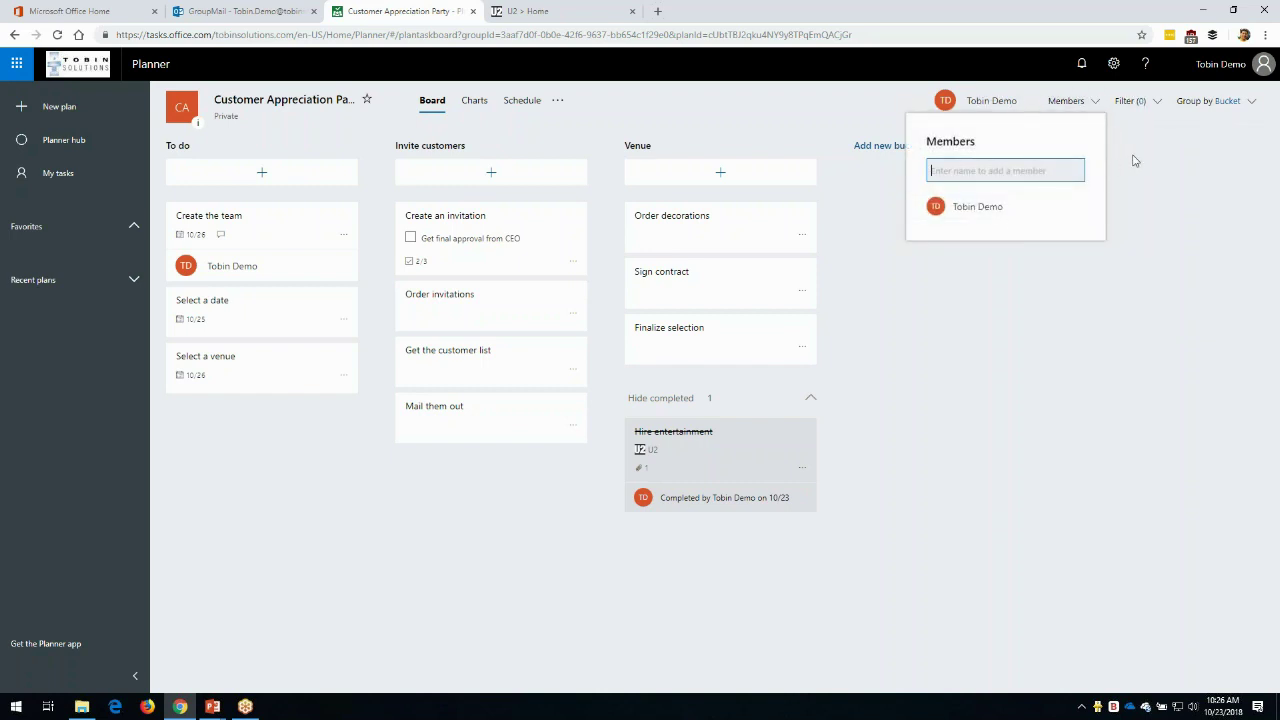
left_click(1177, 120)
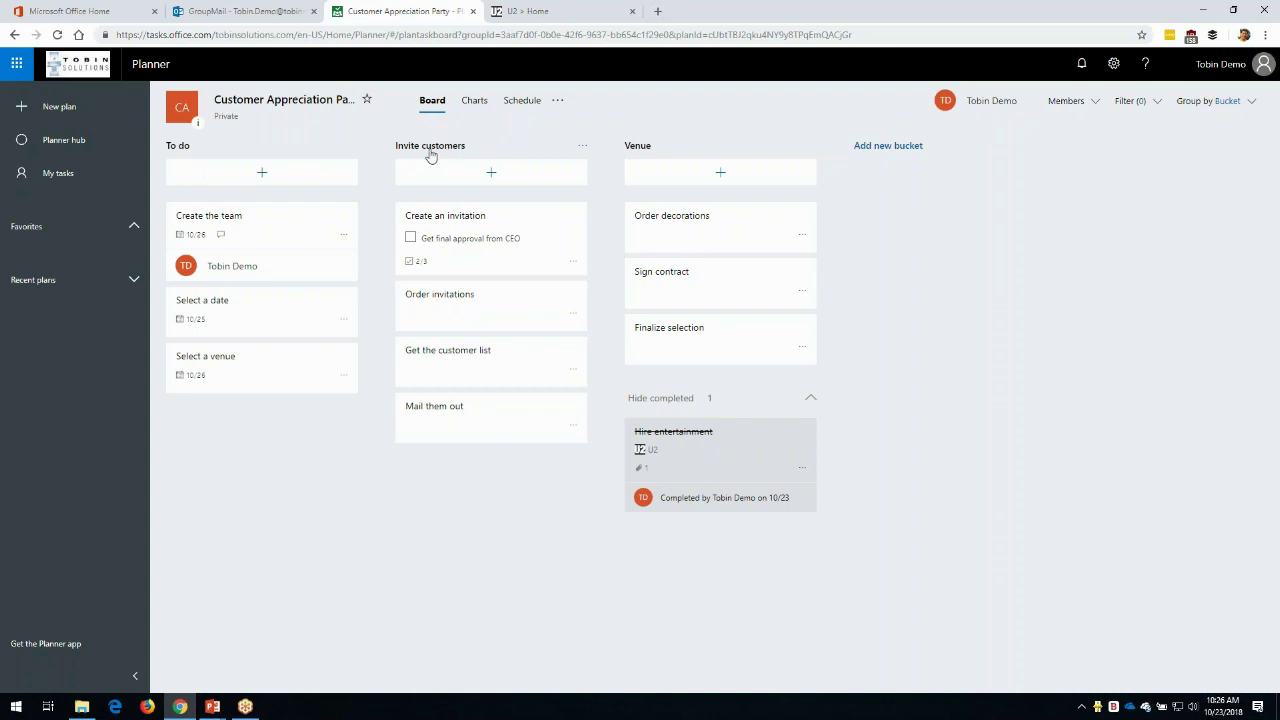
- View the plan board grouped by "Assigned to" and regroup it by "Progress"
left_click(1240, 108)
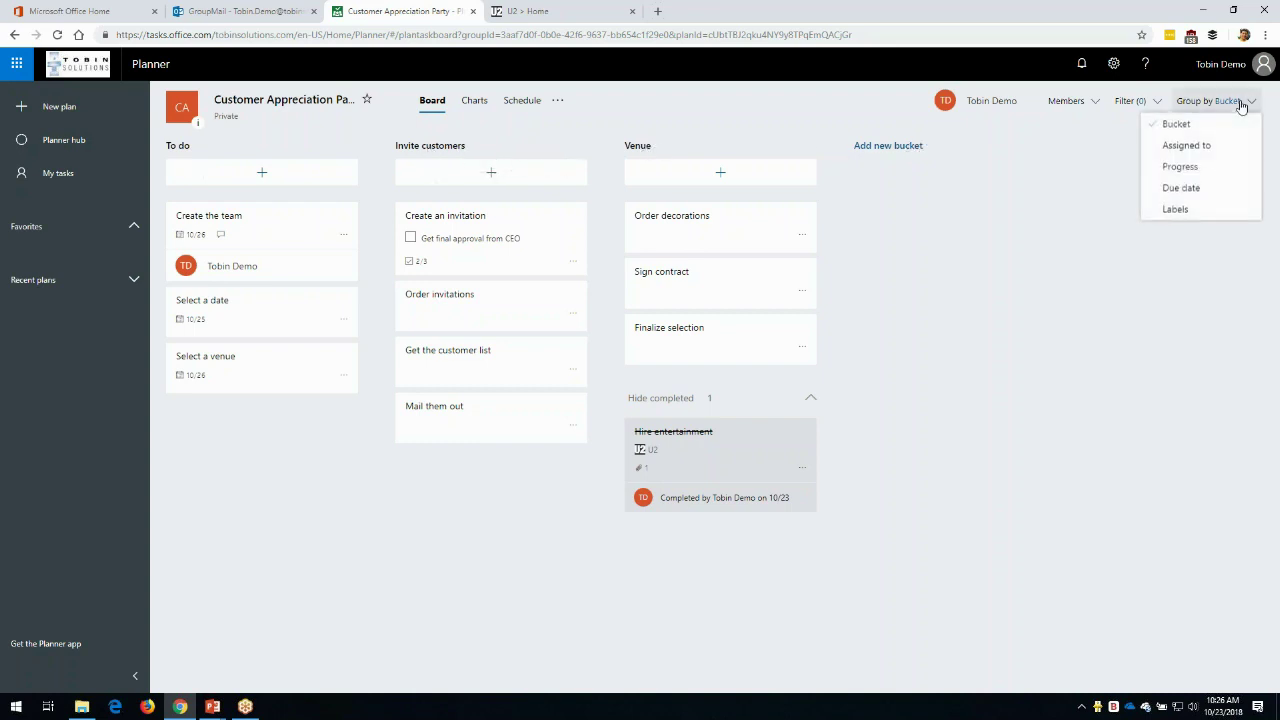
left_click(1180, 147)
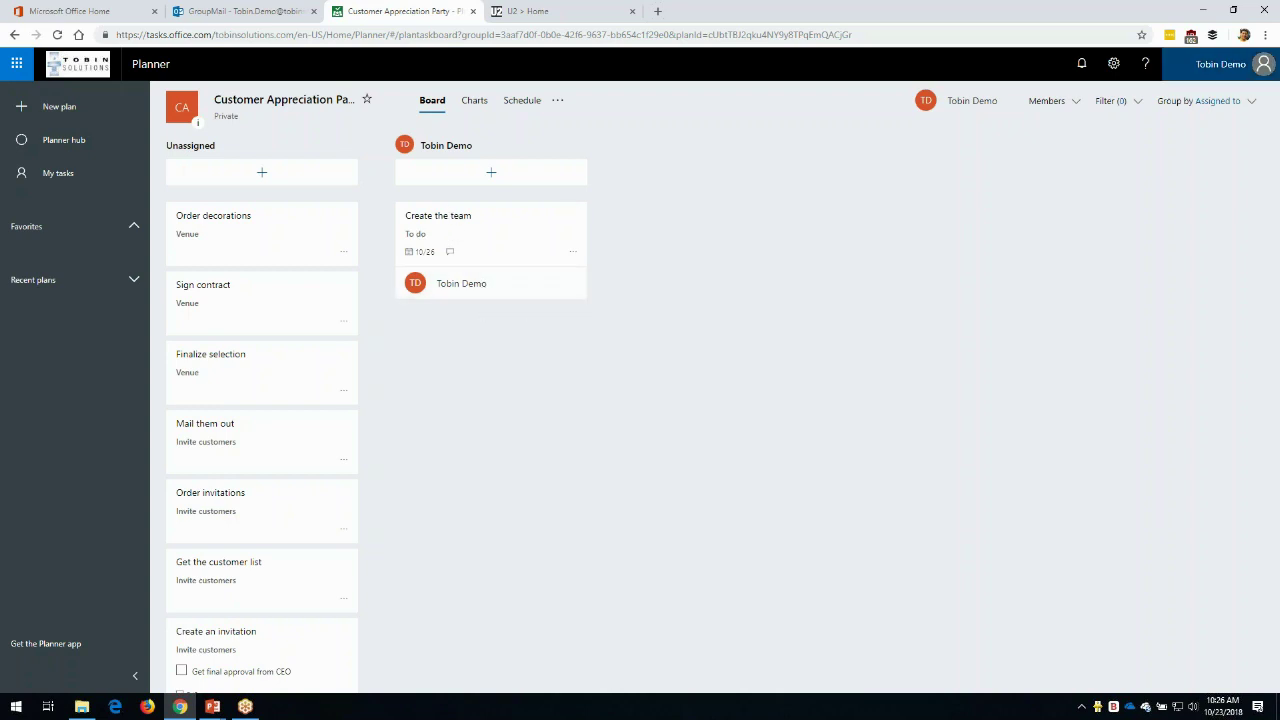
left_click(1231, 103)
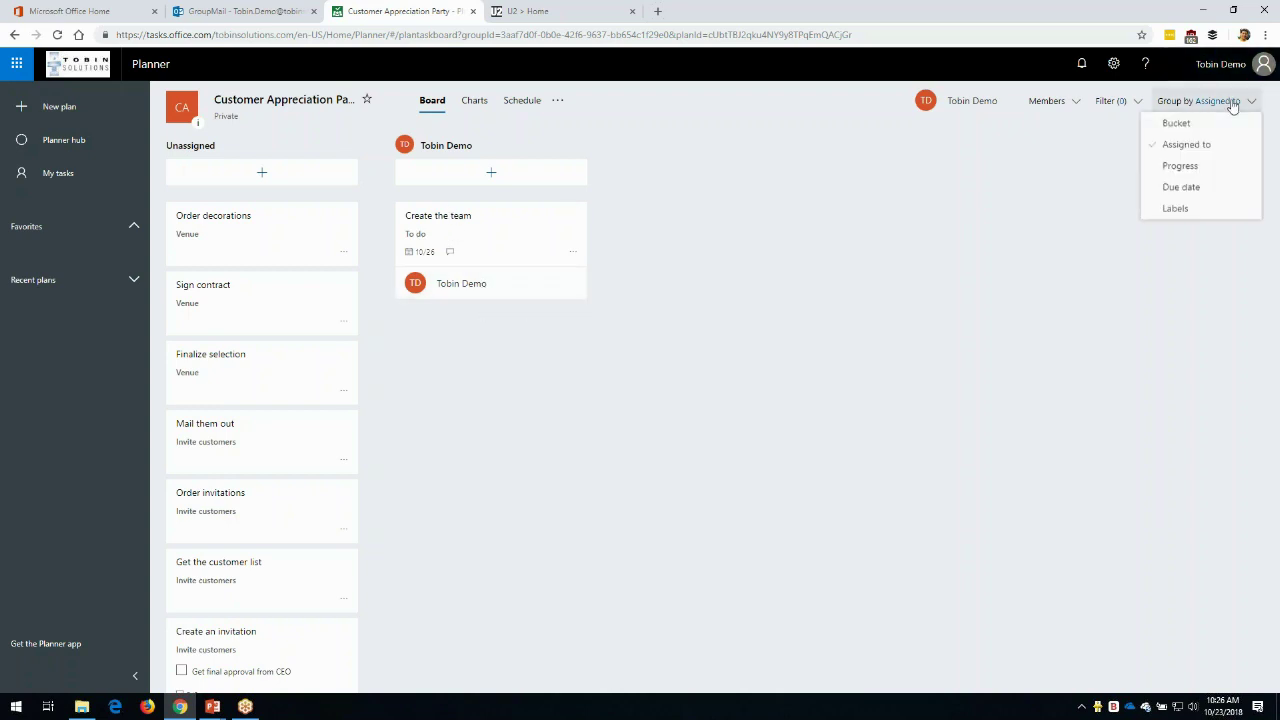
left_click(1178, 166)
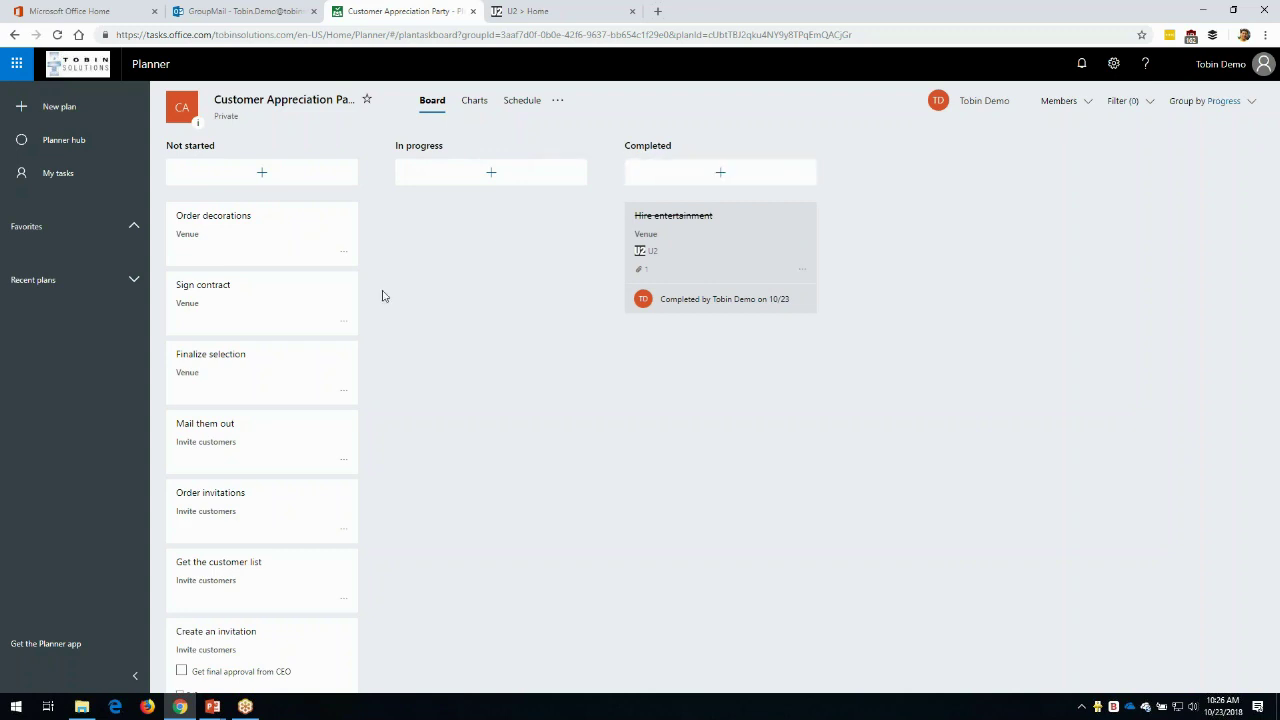
- Set the progress of the "Order decorations" task to "In progress" and close the task
left_click(263, 220)
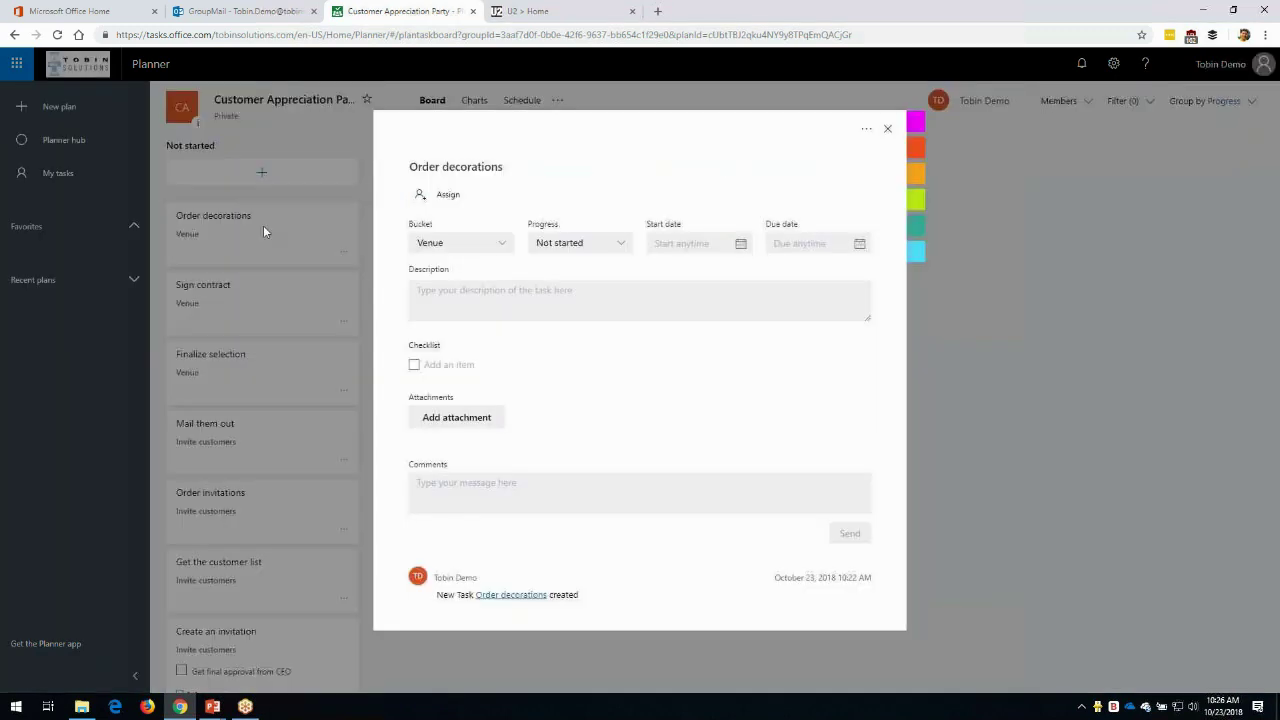
left_click(549, 245)
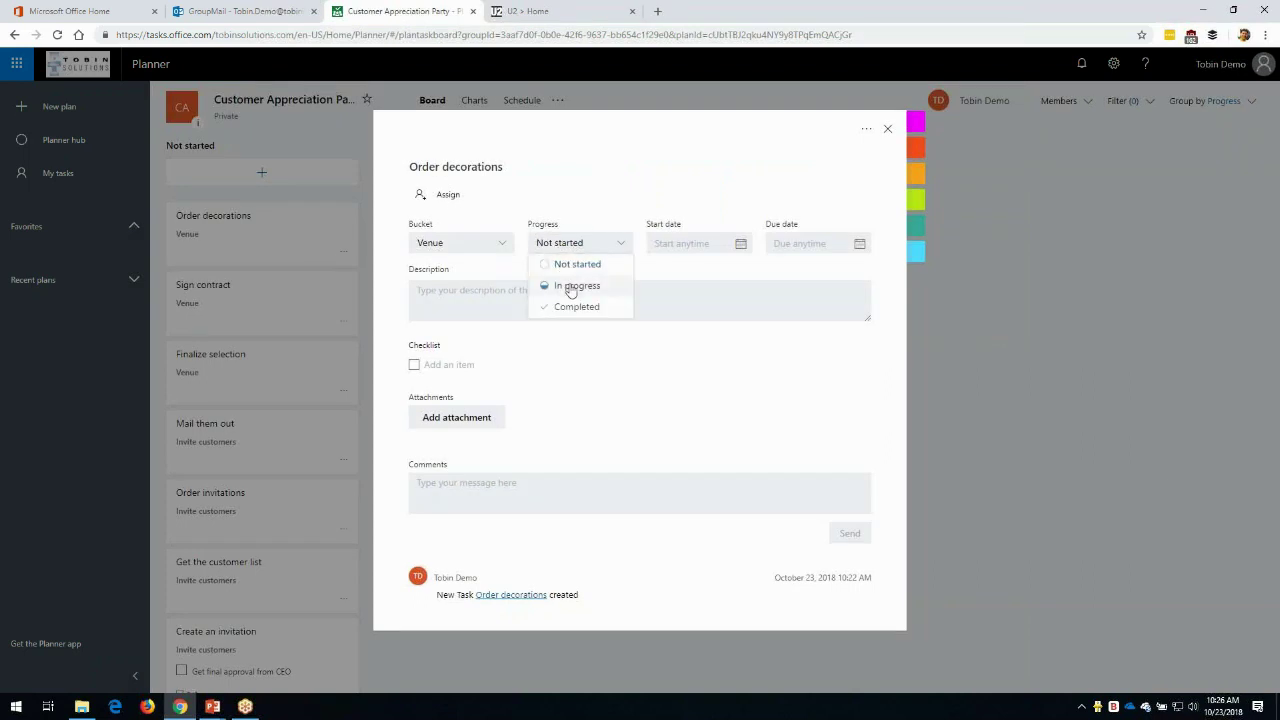
left_click(571, 287)
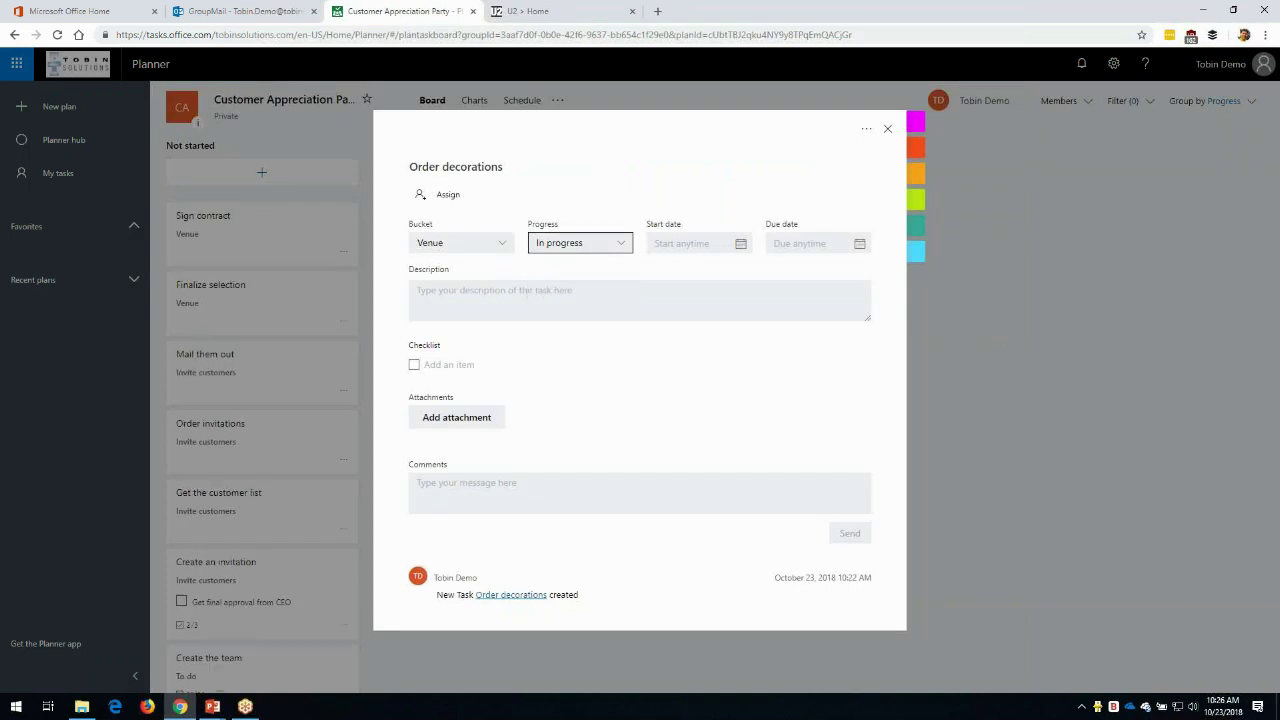
left_click(887, 129)
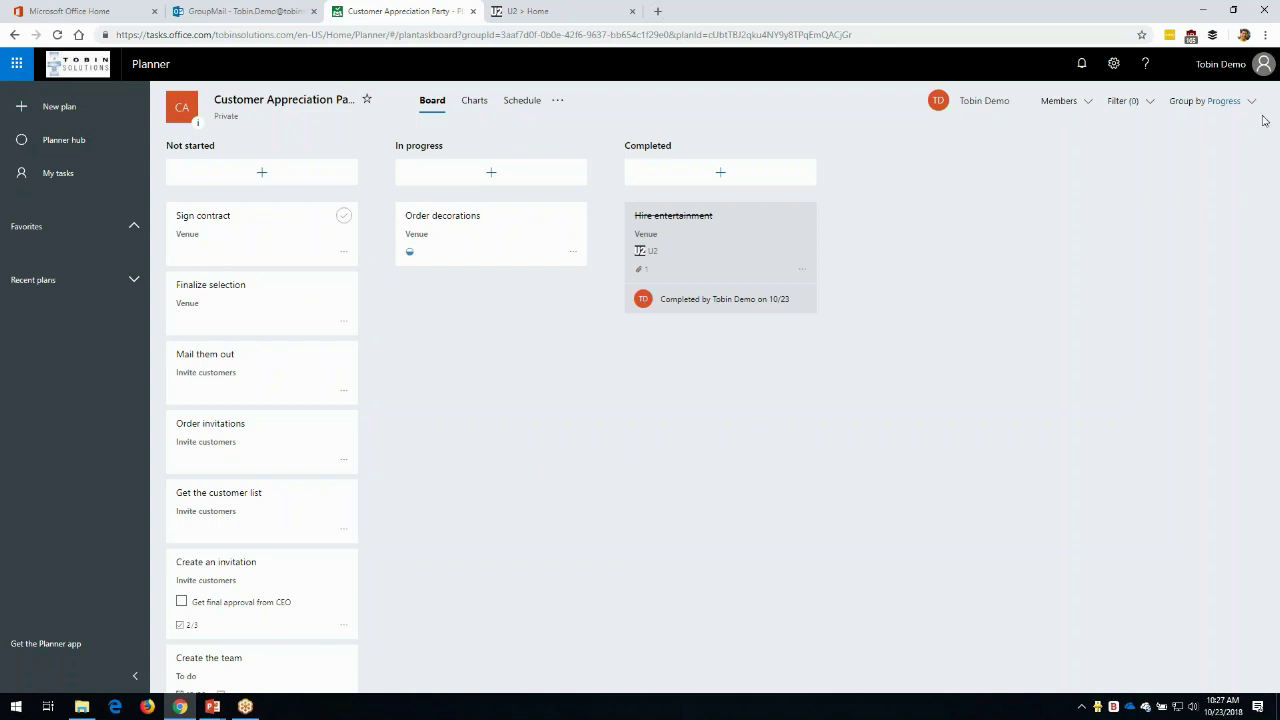
- View the plan board grouped by "Due date" and regroup it by "Bucket"
left_click(1226, 110)
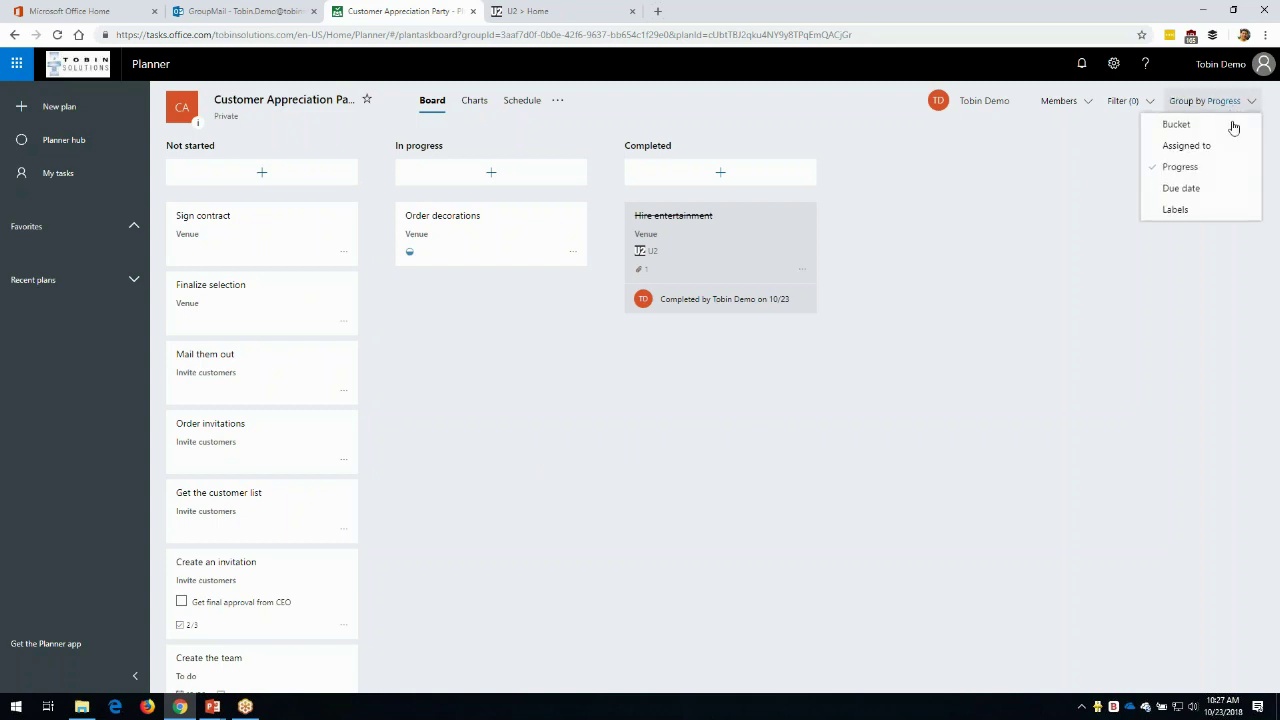
left_click(1177, 190)
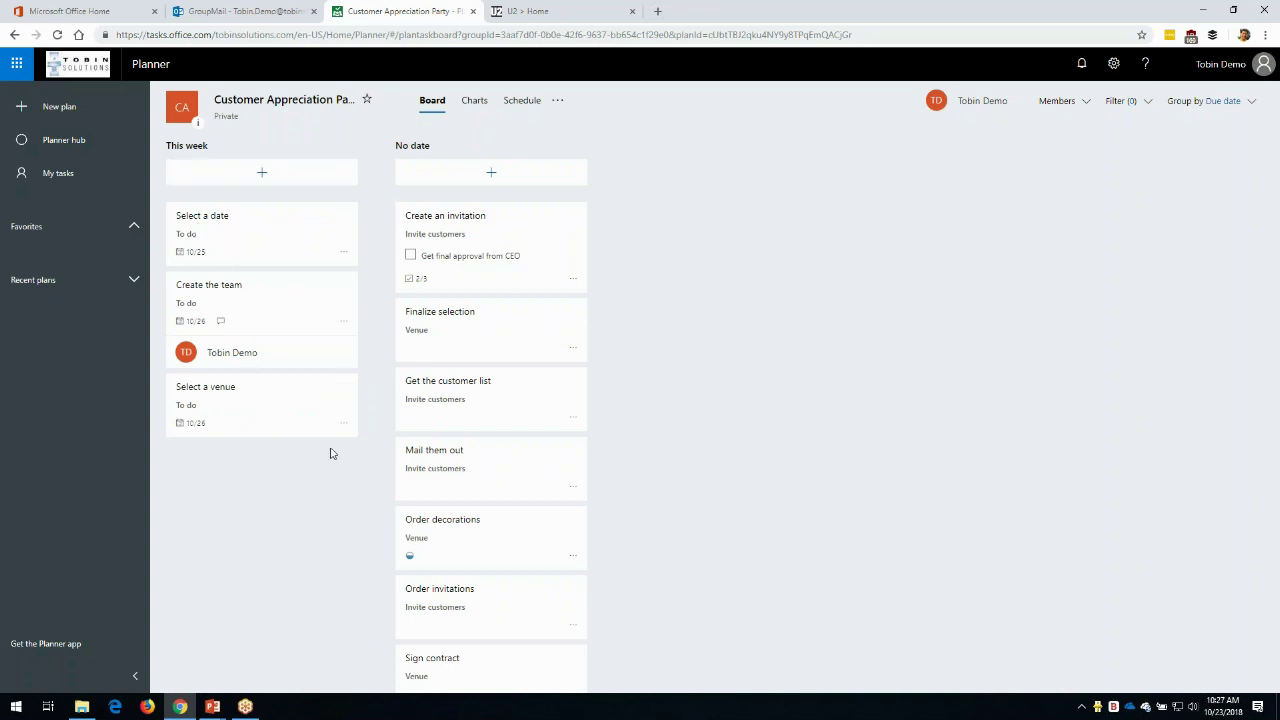
left_click(1228, 110)
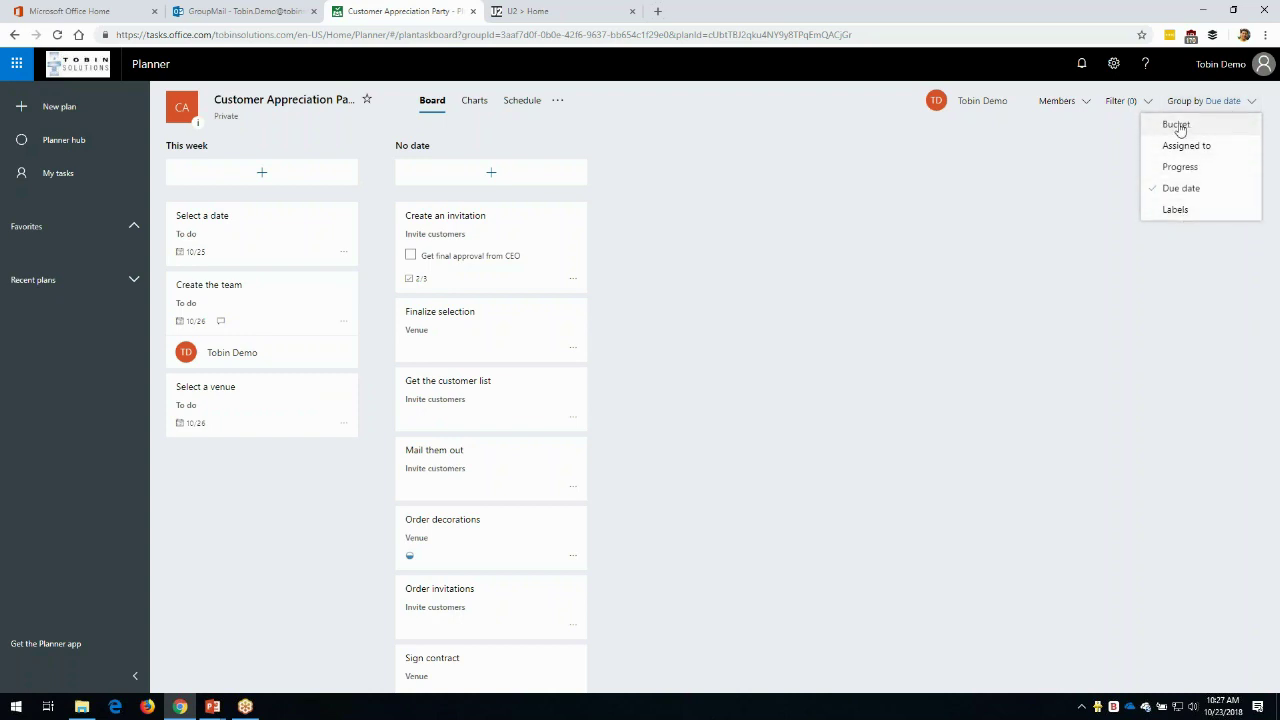
left_click(1178, 126)
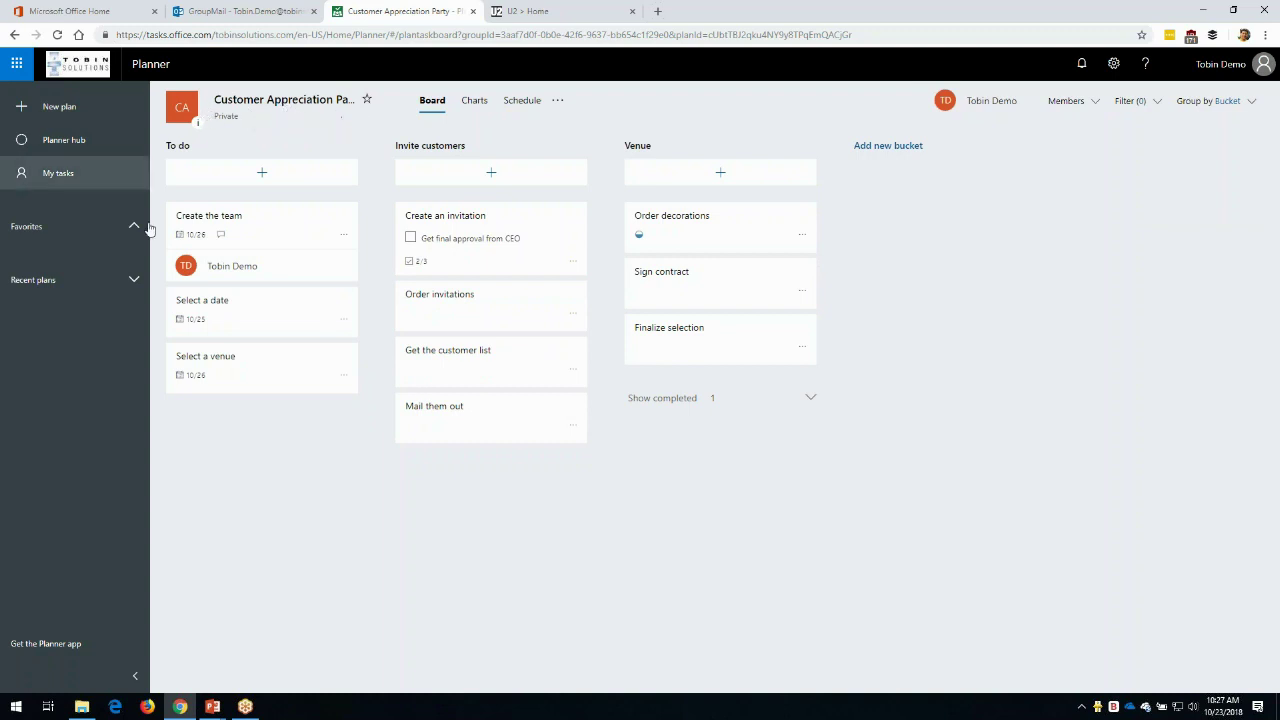
- Add the Customer Appreciation Party plan to the favorites
left_click(367, 101)
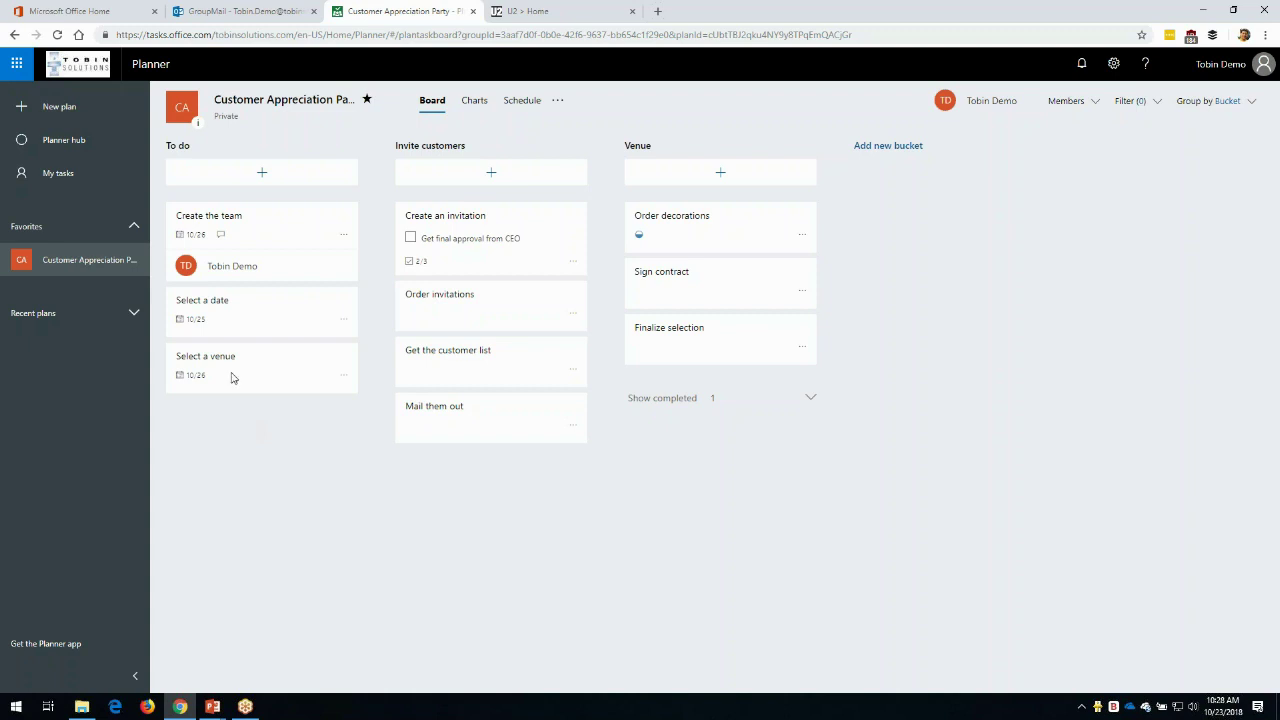
- Add the checklist items "See attorney" and "Make copies" to the "Sign contract" task and close the task
left_click(675, 283)
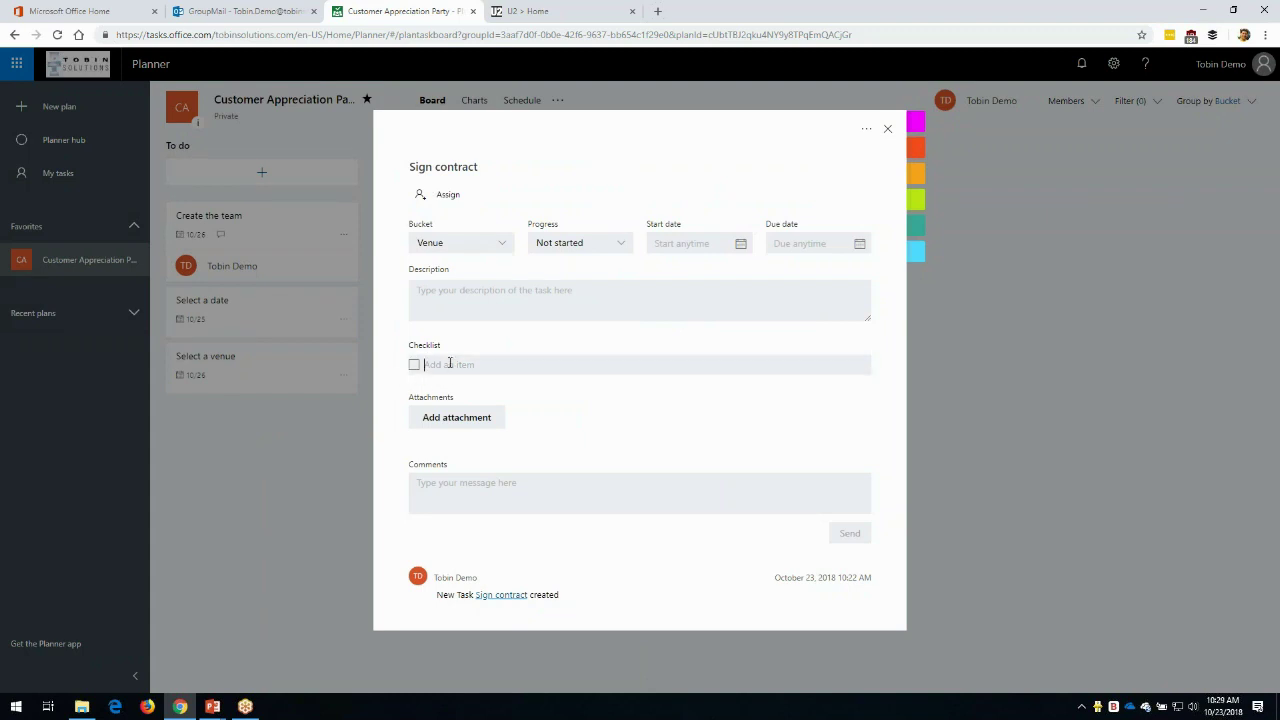
type("See attorney\\")
key("Return")
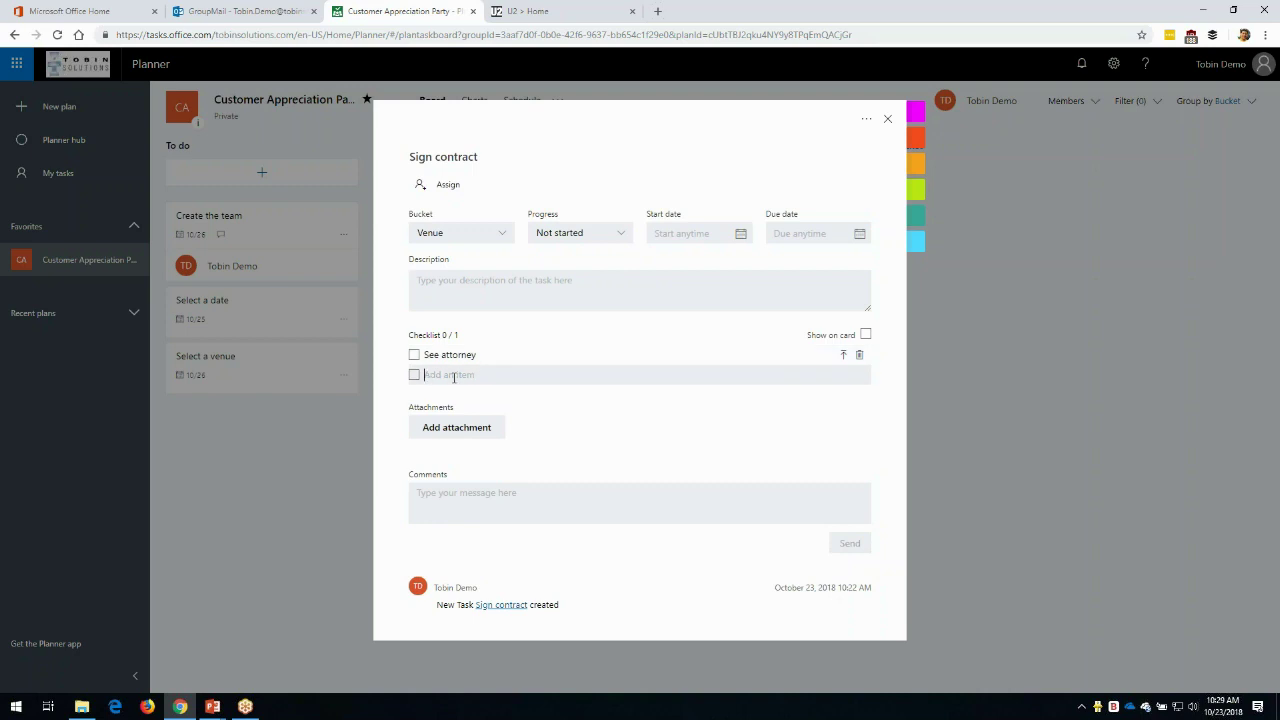
type("Make copies")
key("Return")
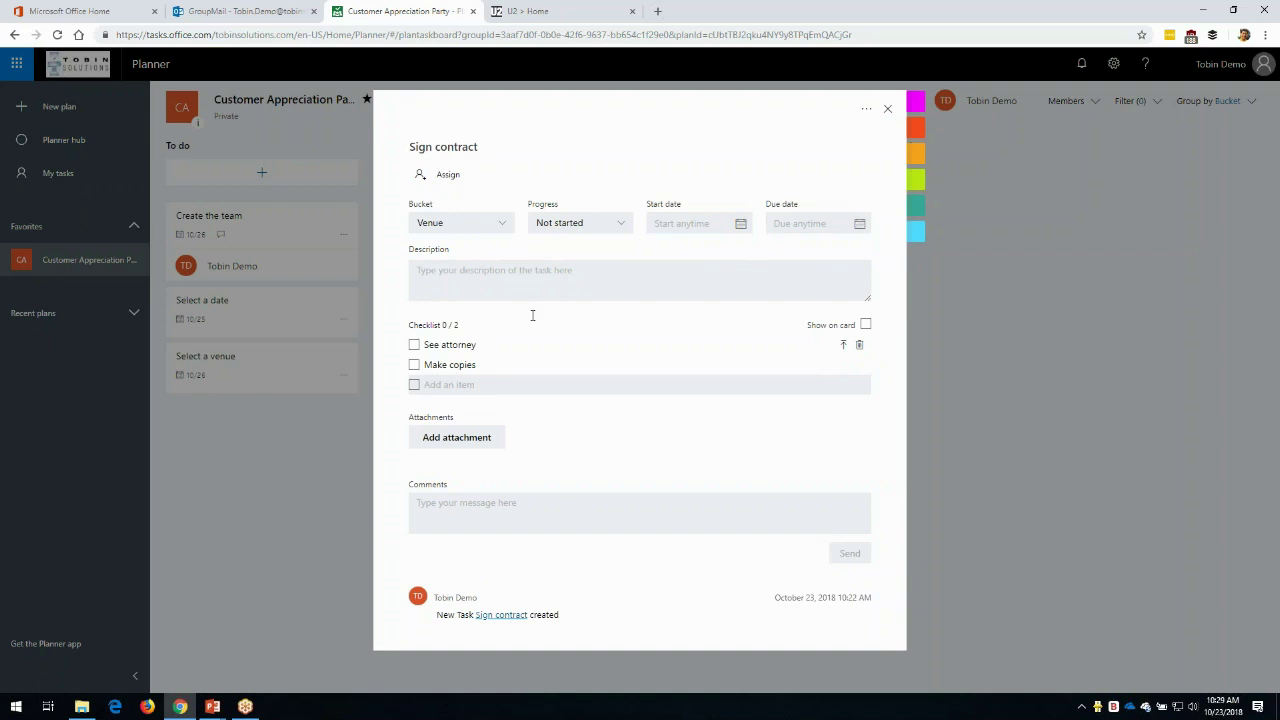
left_click(887, 108)
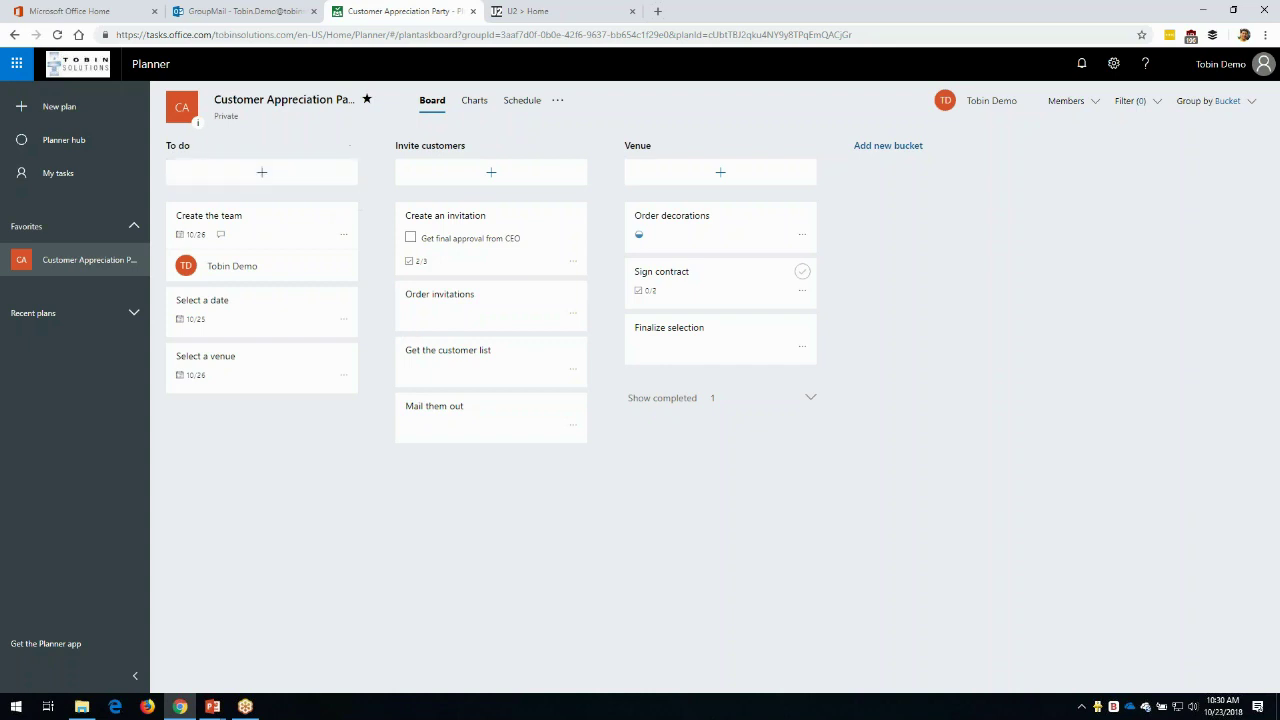
- Examine the plan's status, bucket and member charts together with the accompanying task list
left_click(249, 181)
left_click(474, 101)
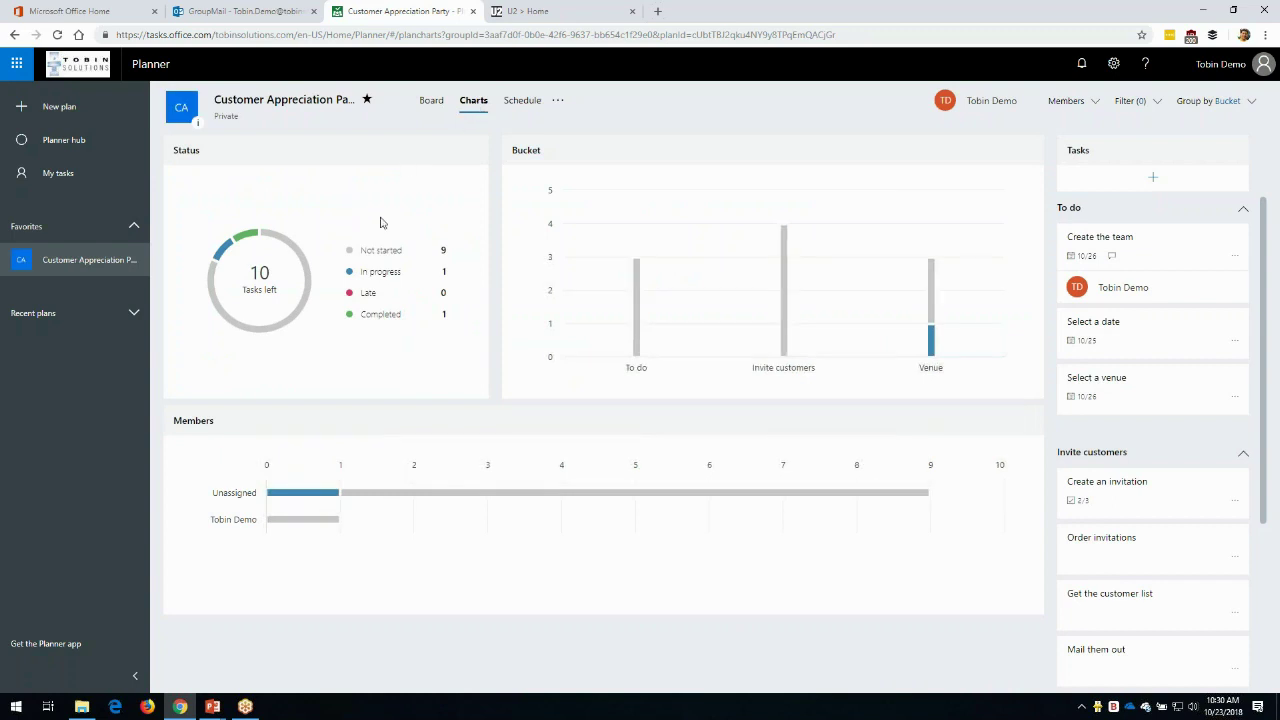
mouse_move(298, 312)
mouse_move(270, 522)
mouse_move(348, 498)
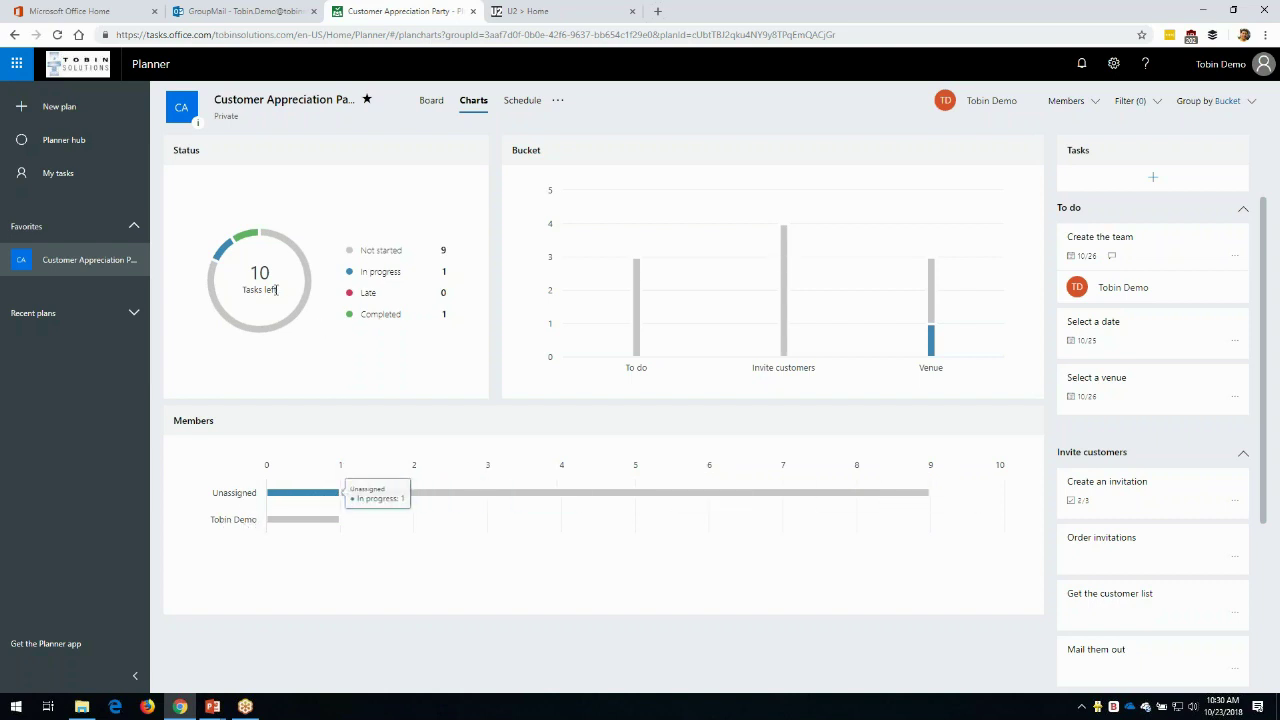
mouse_move(258, 275)
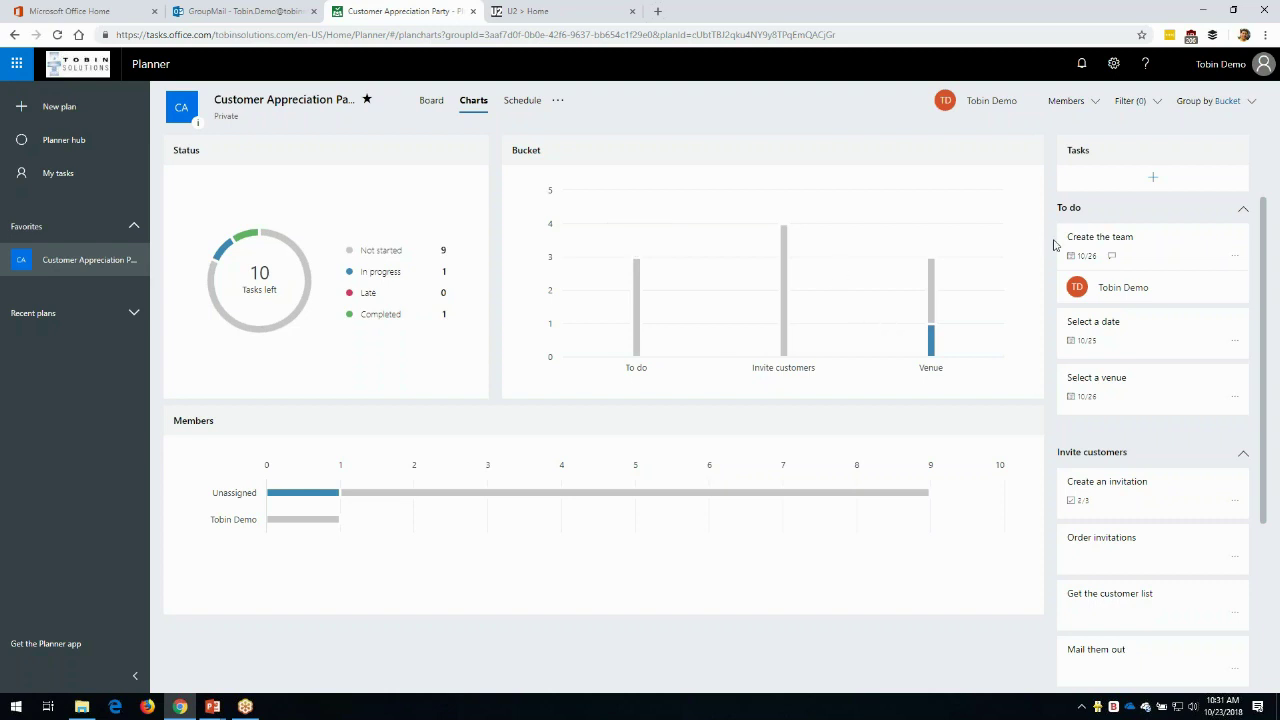
scroll(1263, 241, "down", 3)
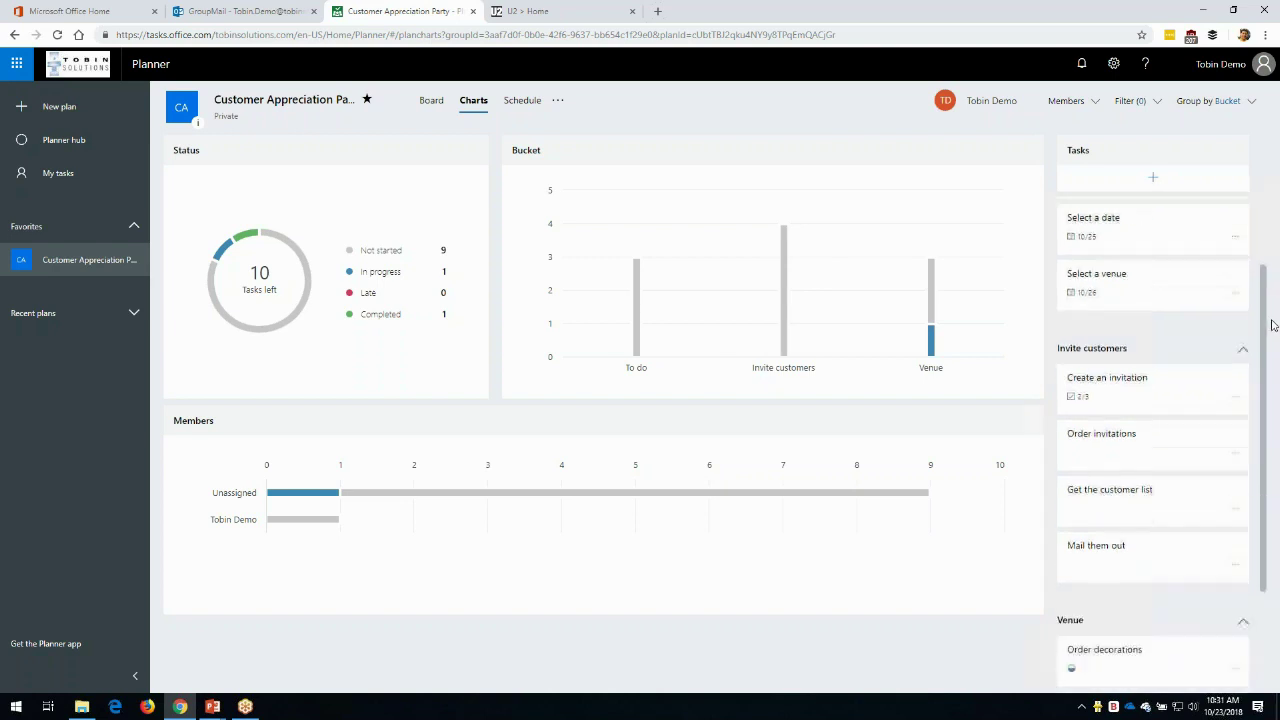
scroll(1270, 245, "up", 2)
scroll(1275, 250, "up", 1)
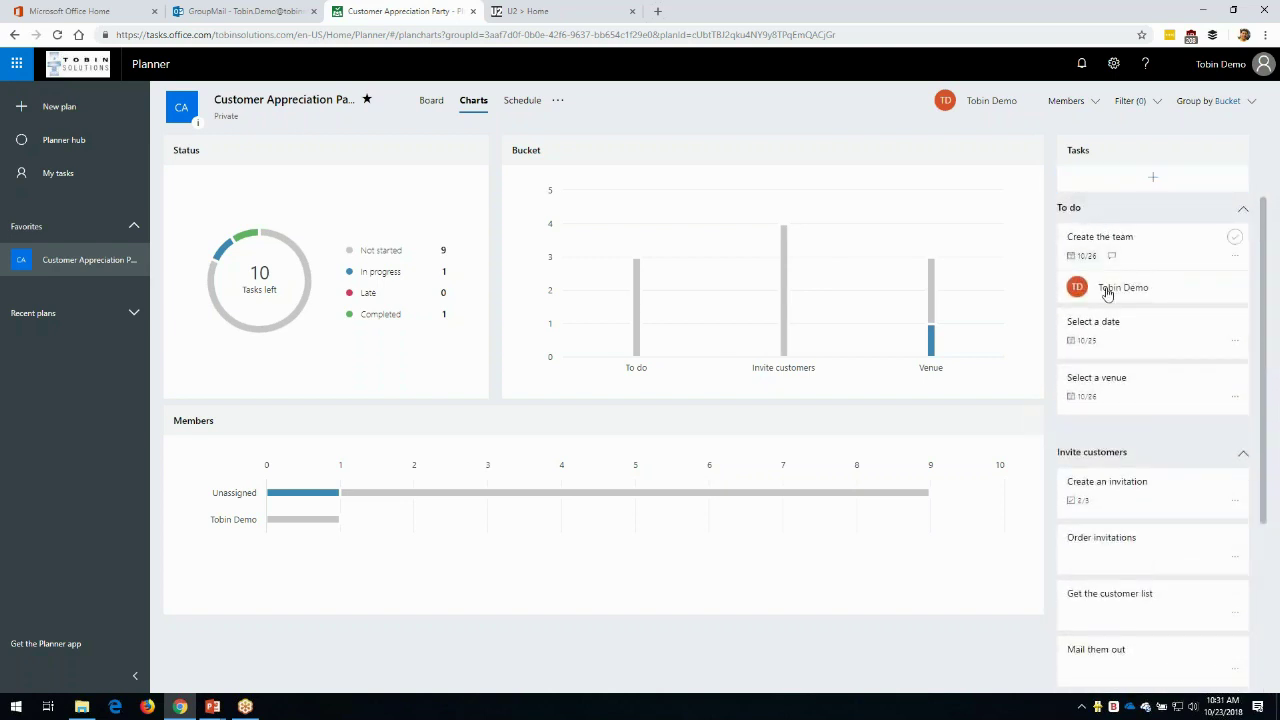
scroll(1263, 349, "down", 5)
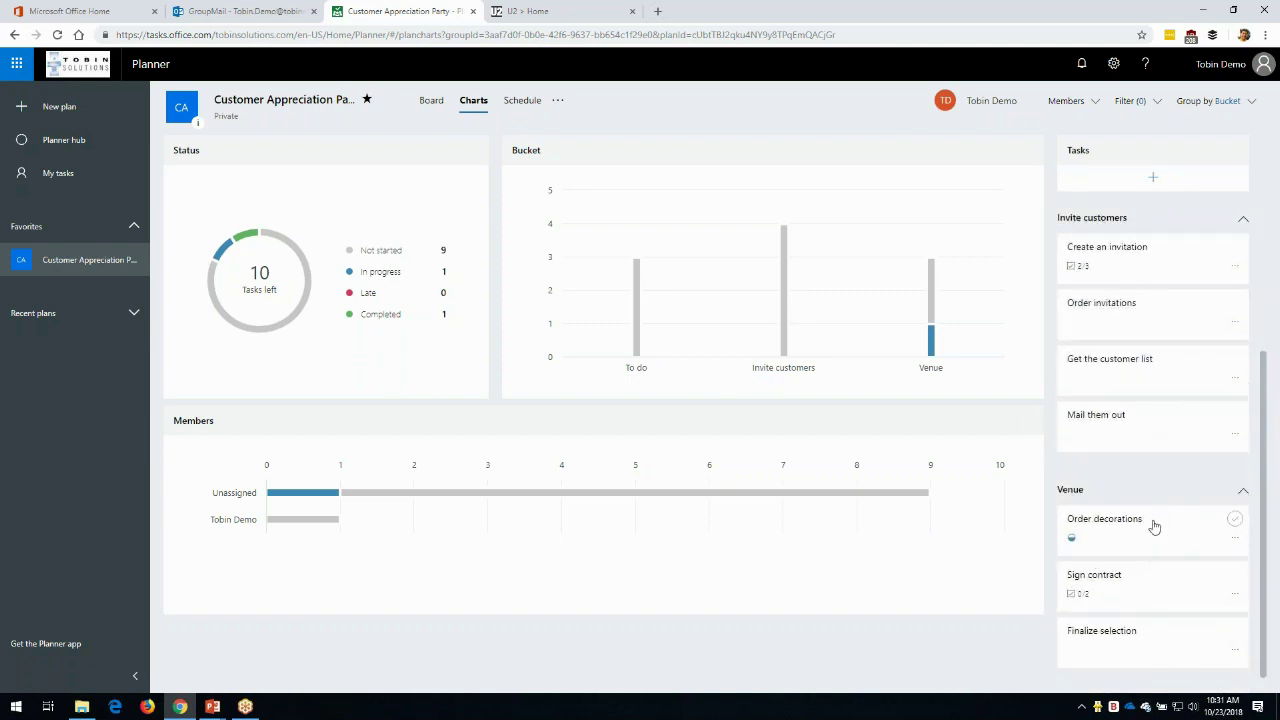
mouse_move(920, 352)
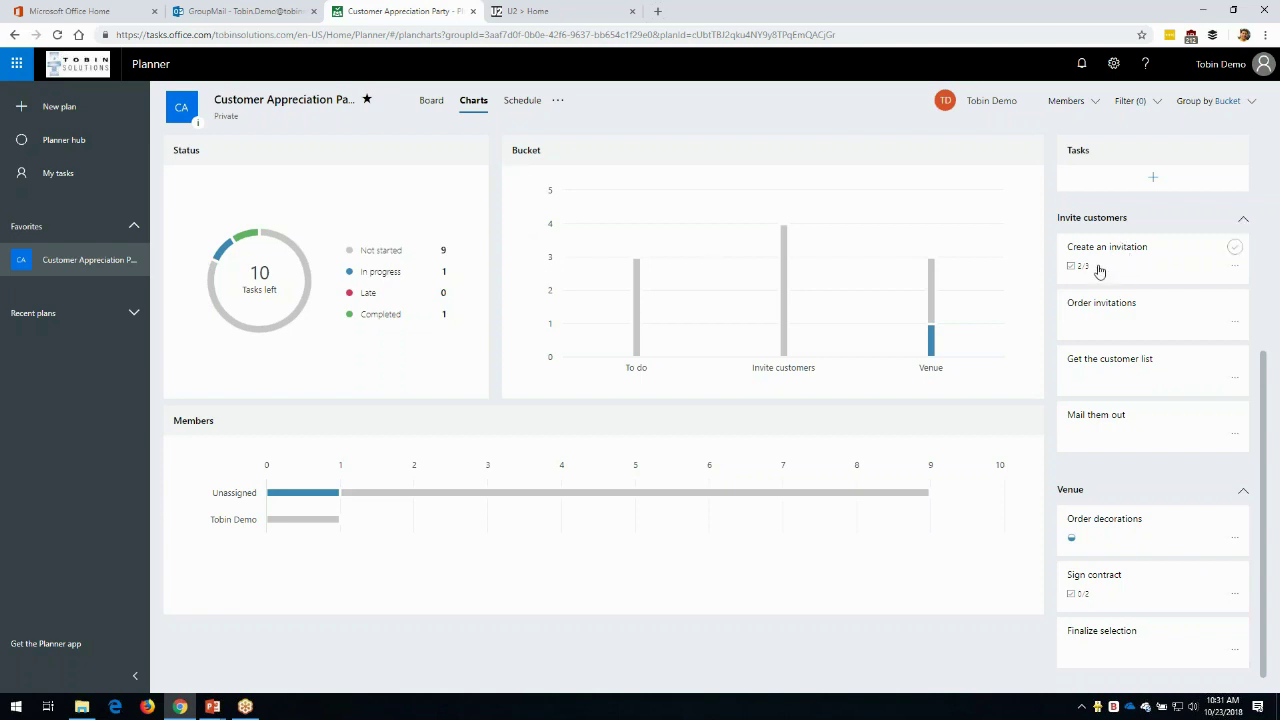
- Schedule the unscheduled "Order decorations" task on October 30, 2018 in the calendar and check the schedule by week and by month
left_click(521, 104)
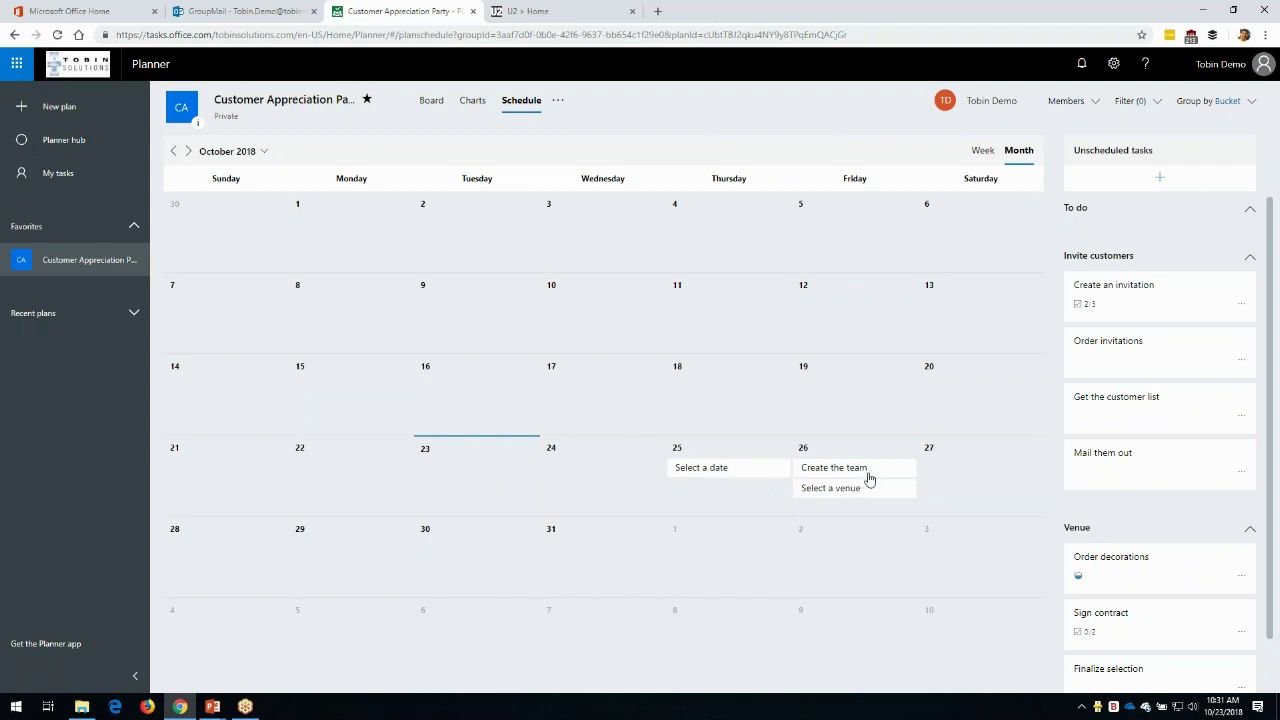
left_click_drag(1154, 571, 519, 568)
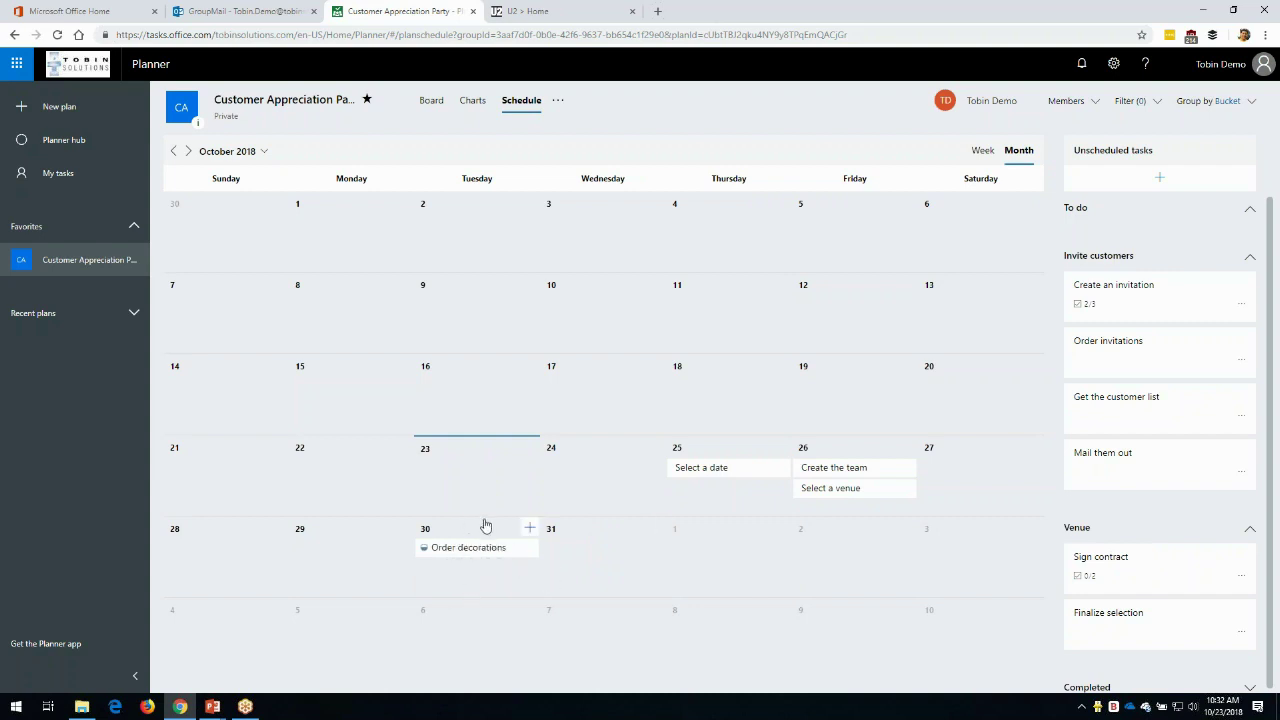
left_click(983, 152)
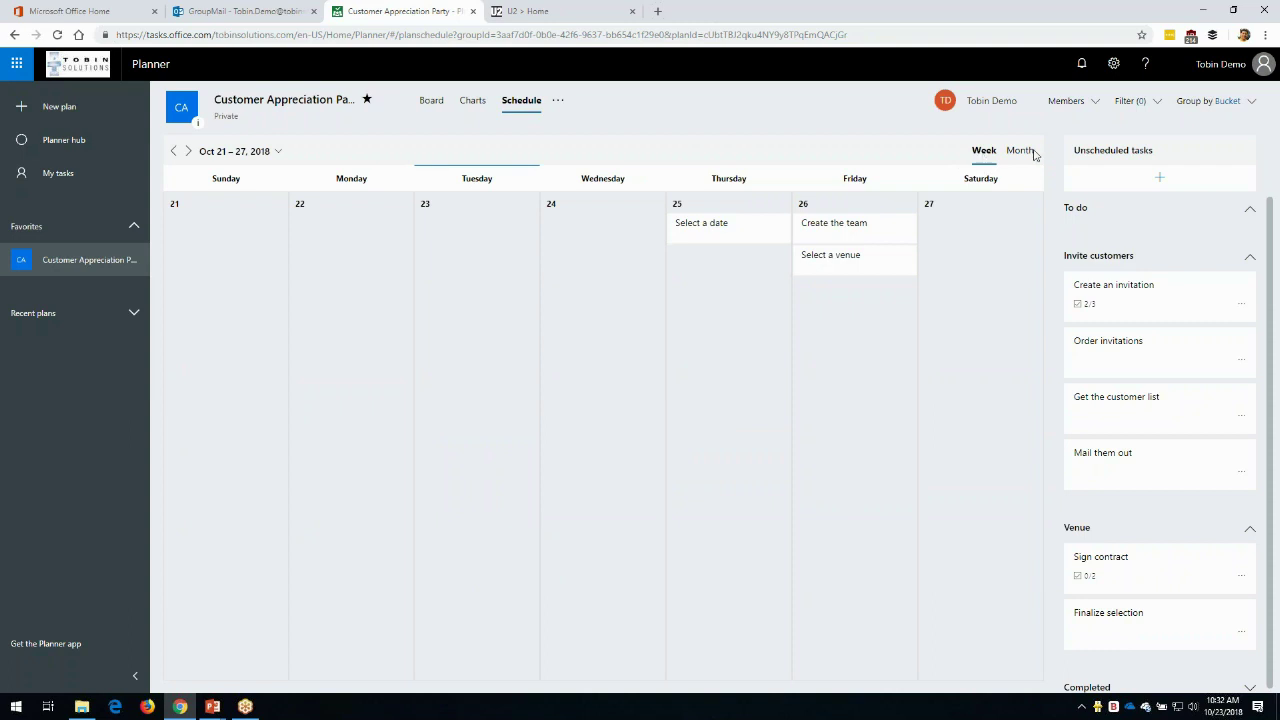
left_click(1021, 152)
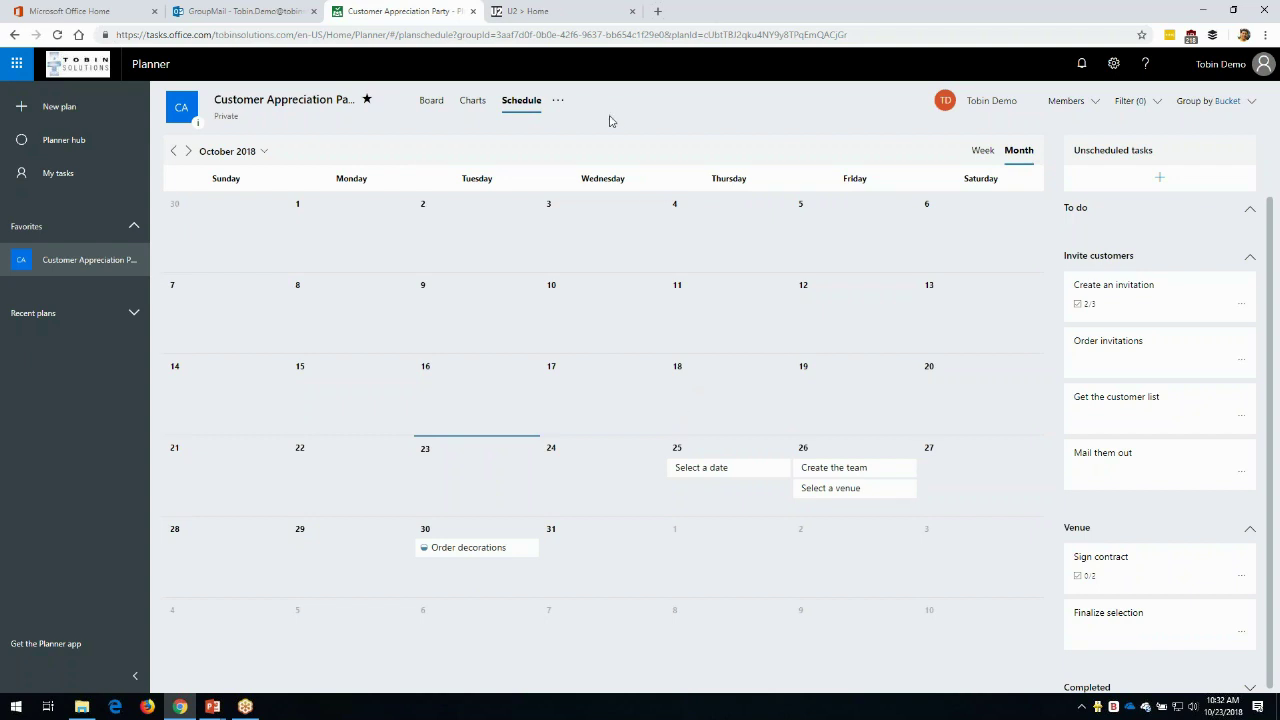
- Open the plan's group conversation in Outlook, read the comments on the "Create the team" task and return to Planner
left_click(558, 101)
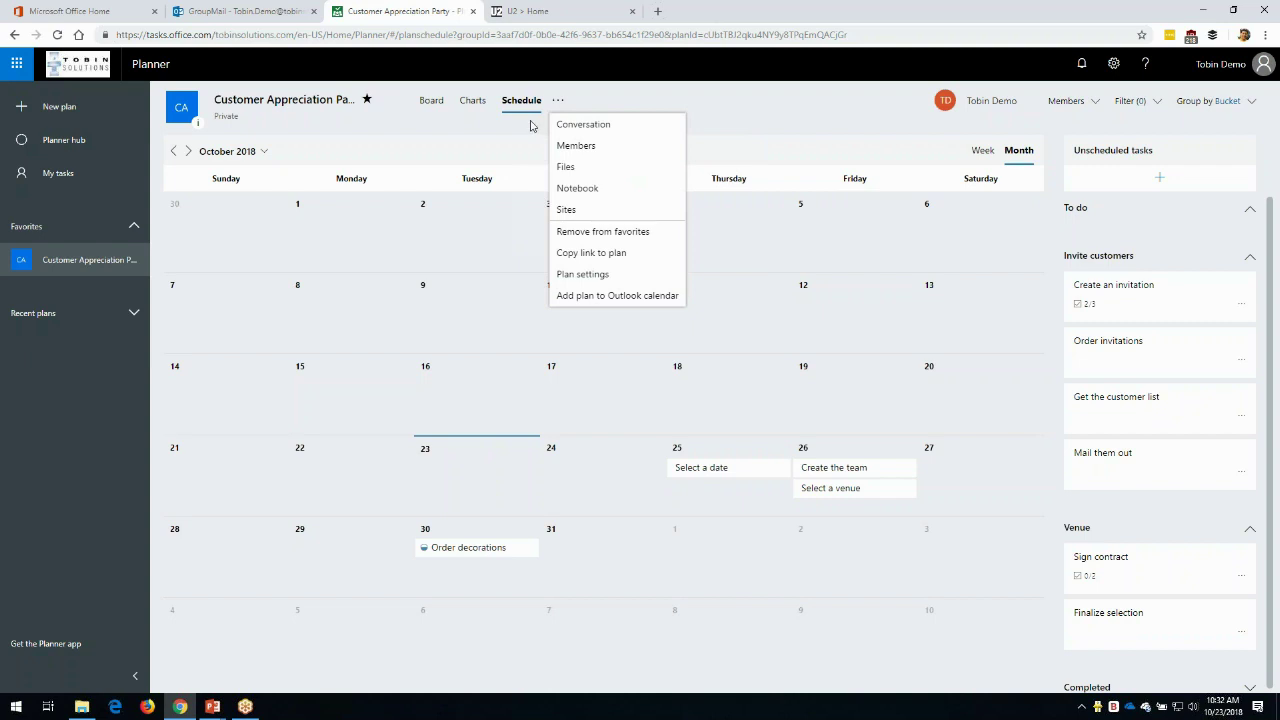
left_click(595, 131)
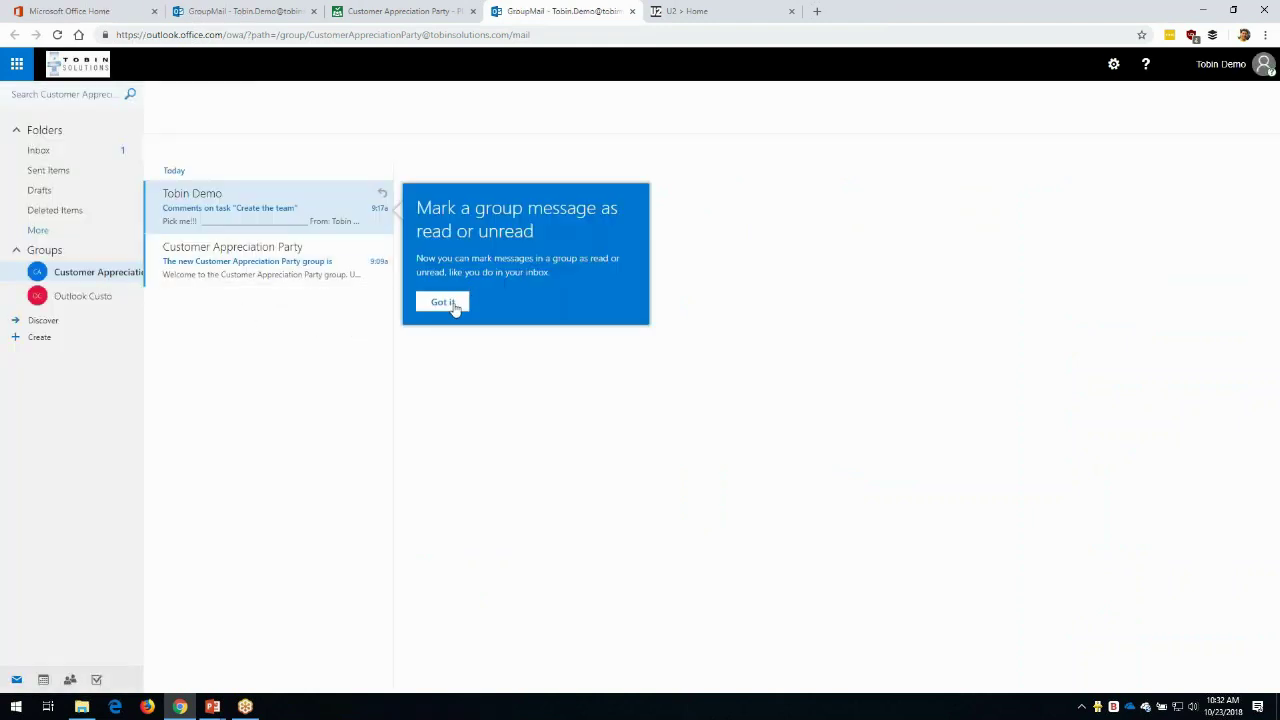
left_click(443, 302)
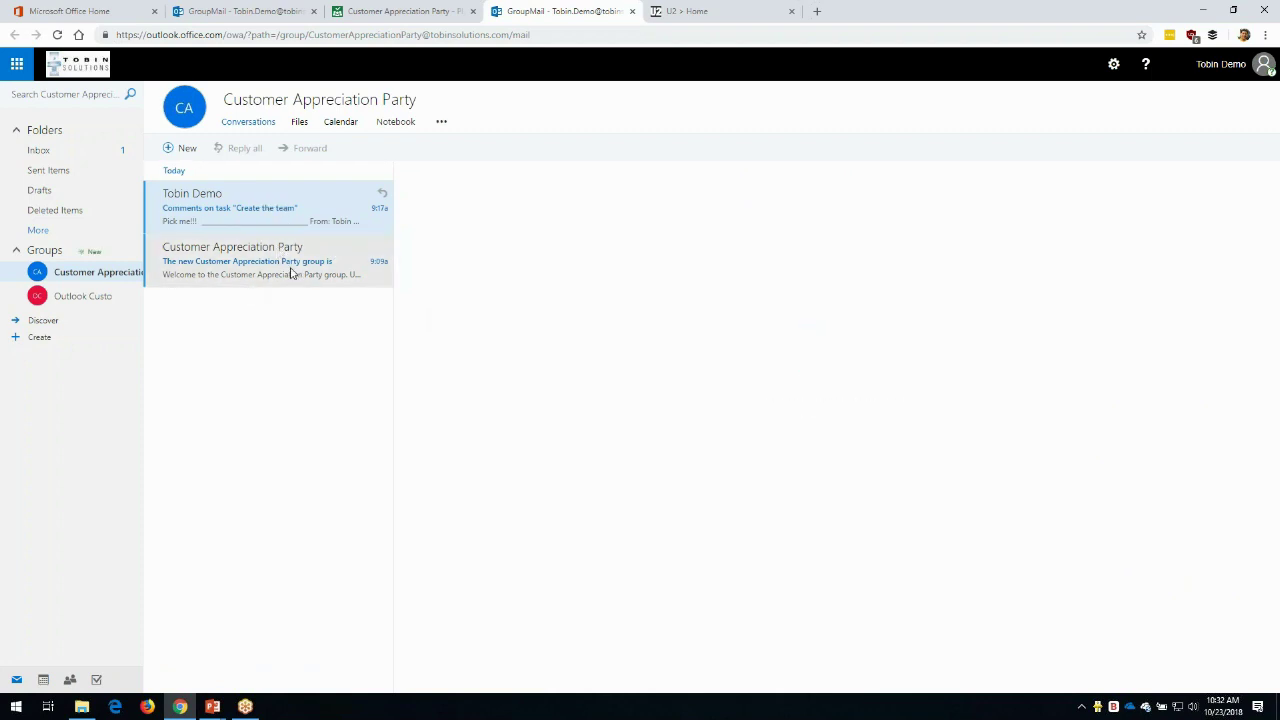
left_click(292, 220)
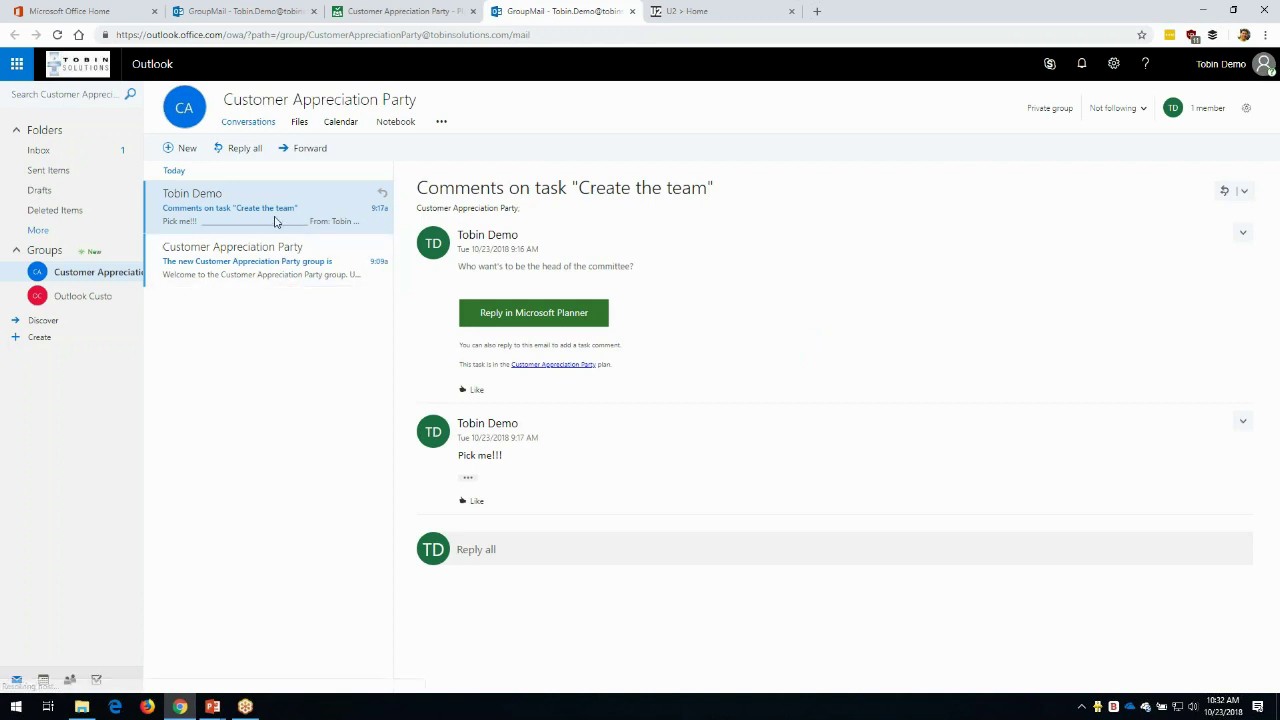
left_click(420, 19)
- Try to open the plan's notebook, reload its page and close it
left_click(557, 102)
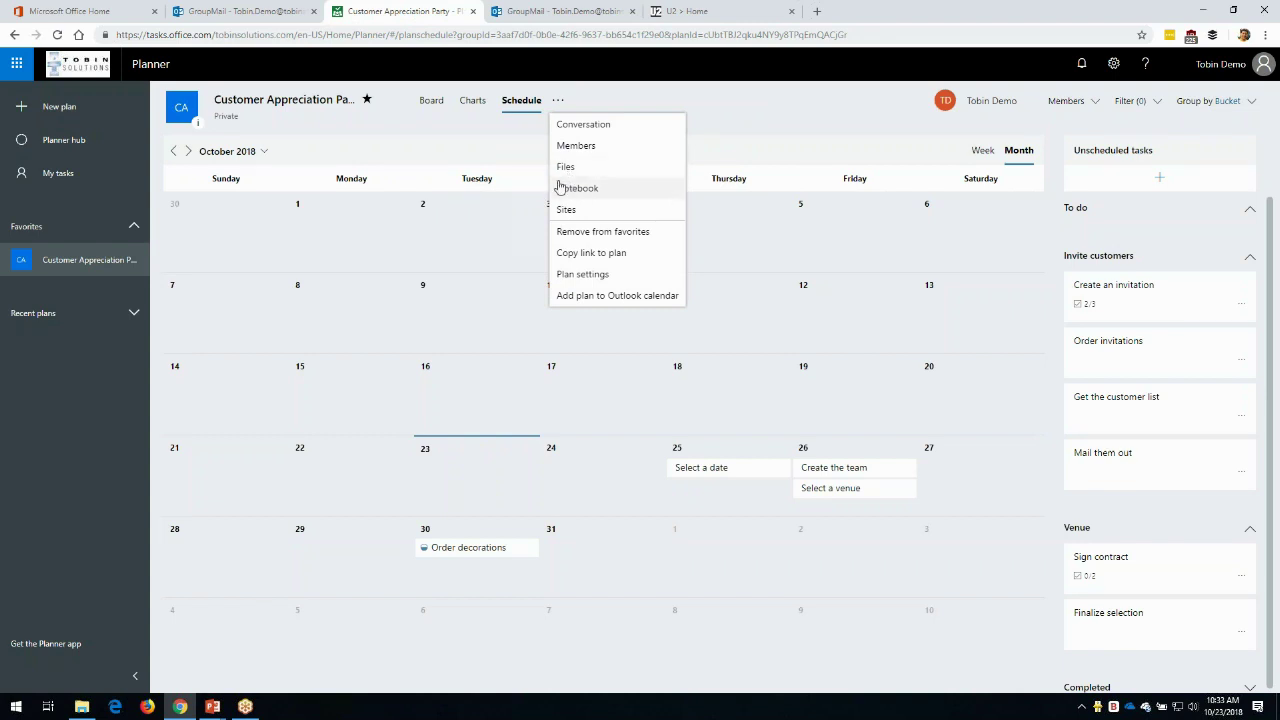
left_click(585, 190)
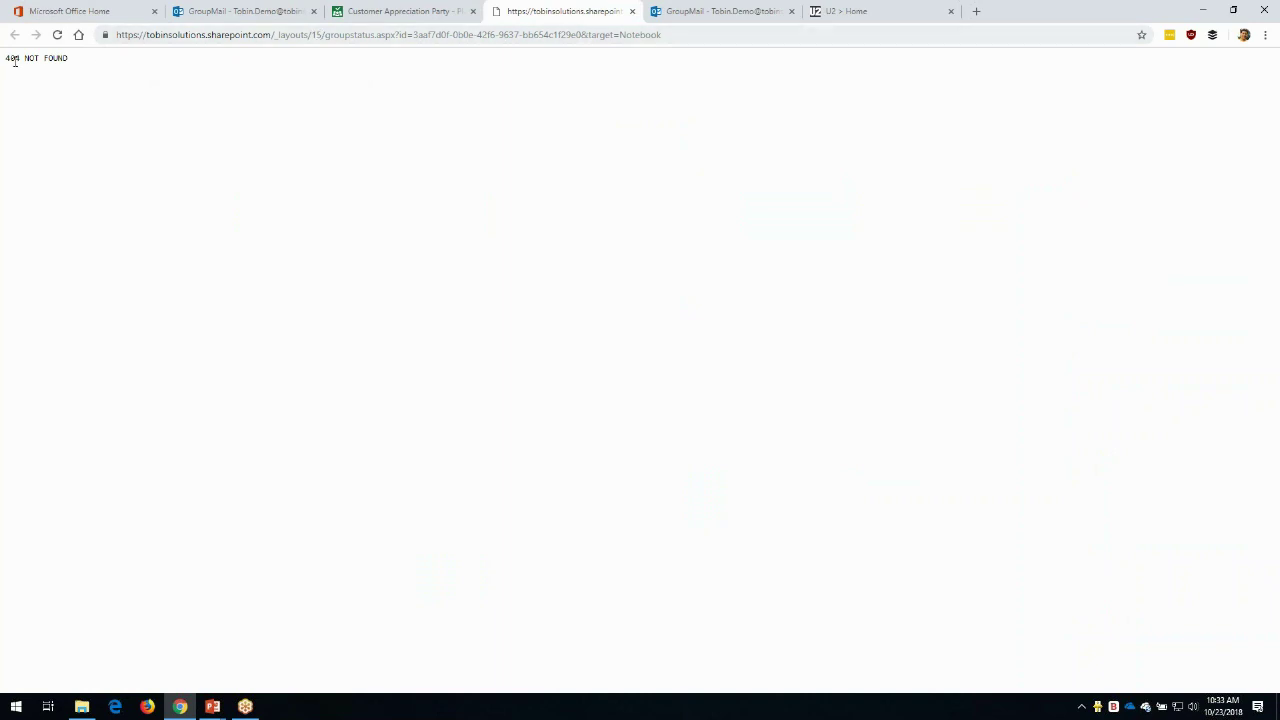
left_click(58, 35)
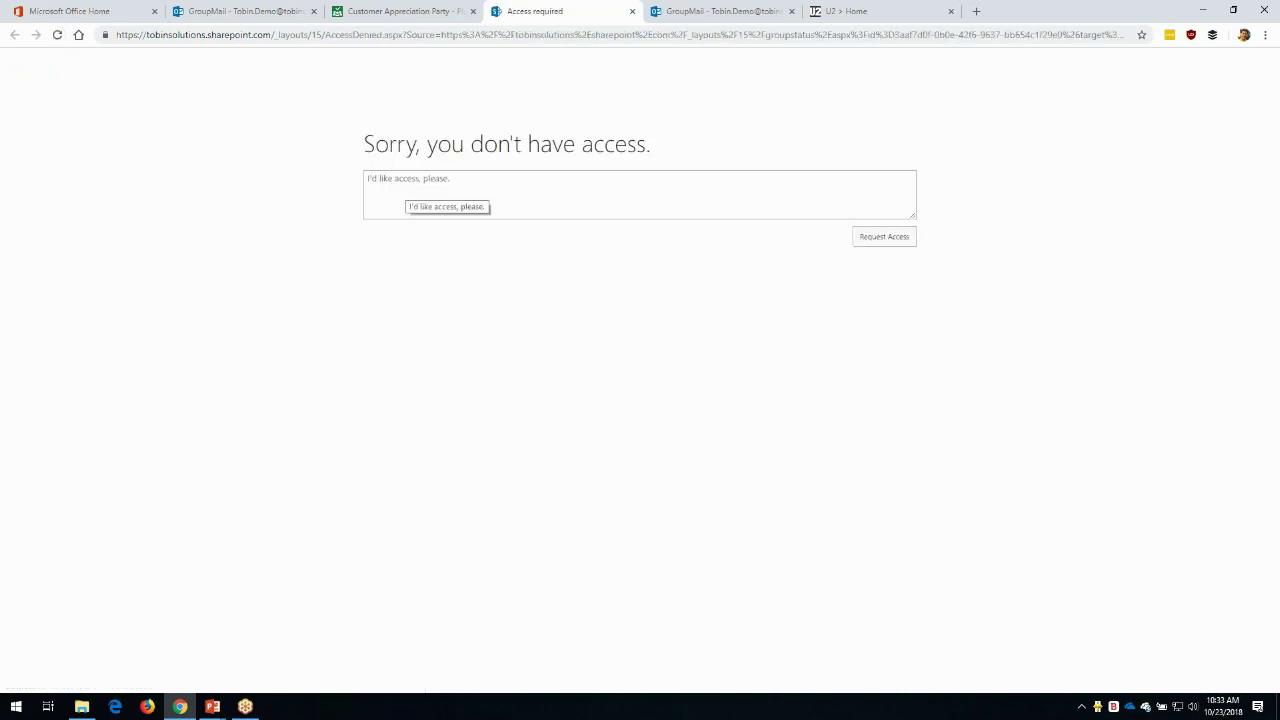
left_click(632, 11)
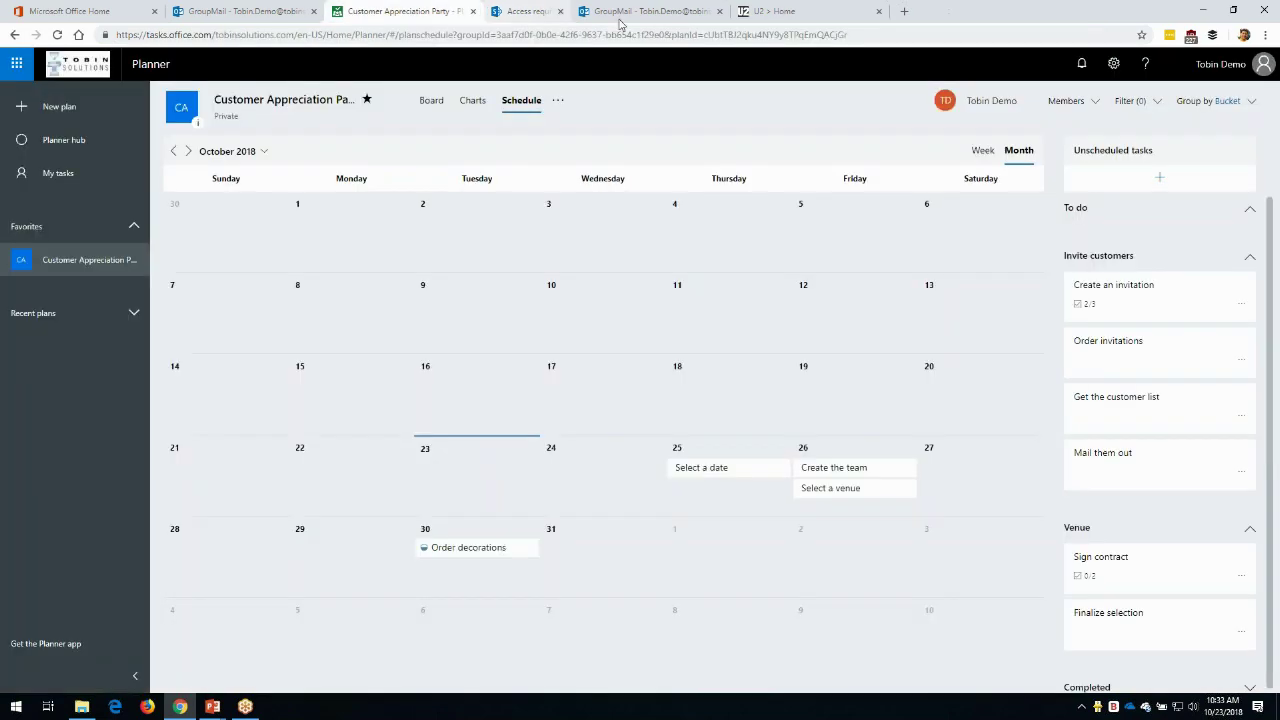
- Display the plan's additional options, dismiss them and return to the board view
left_click(558, 100)
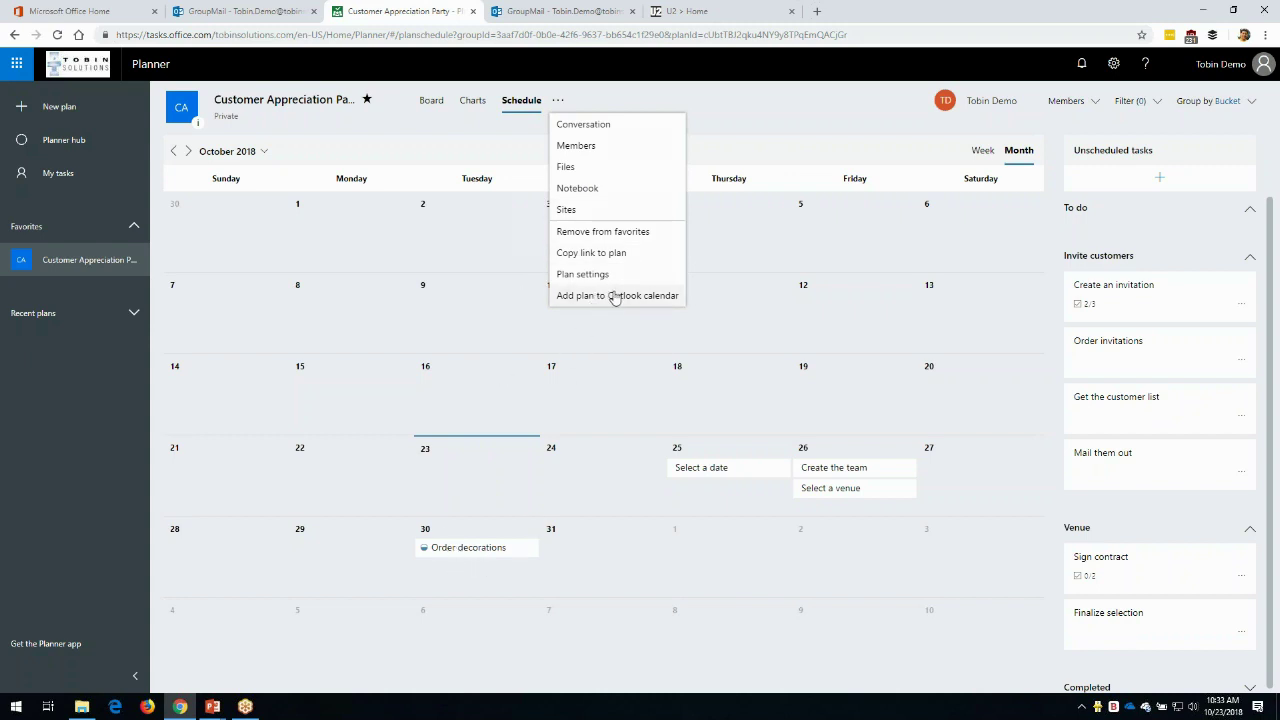
left_click(743, 140)
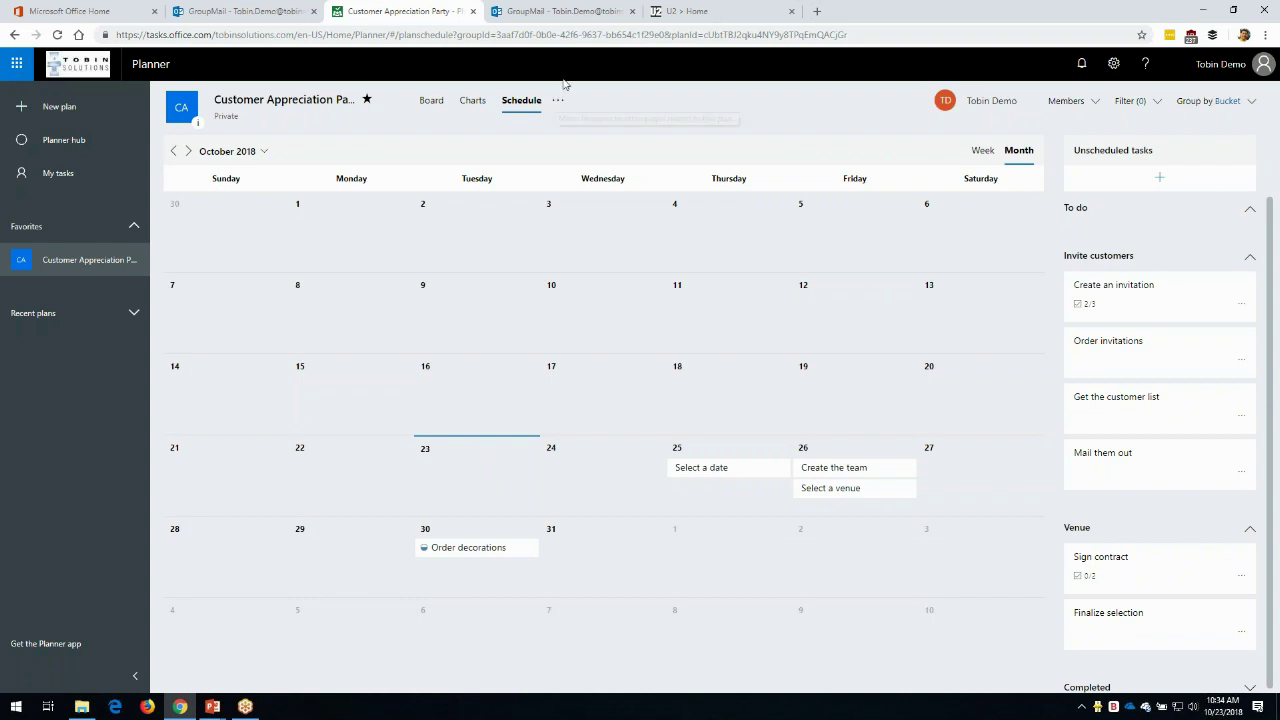
left_click(432, 104)
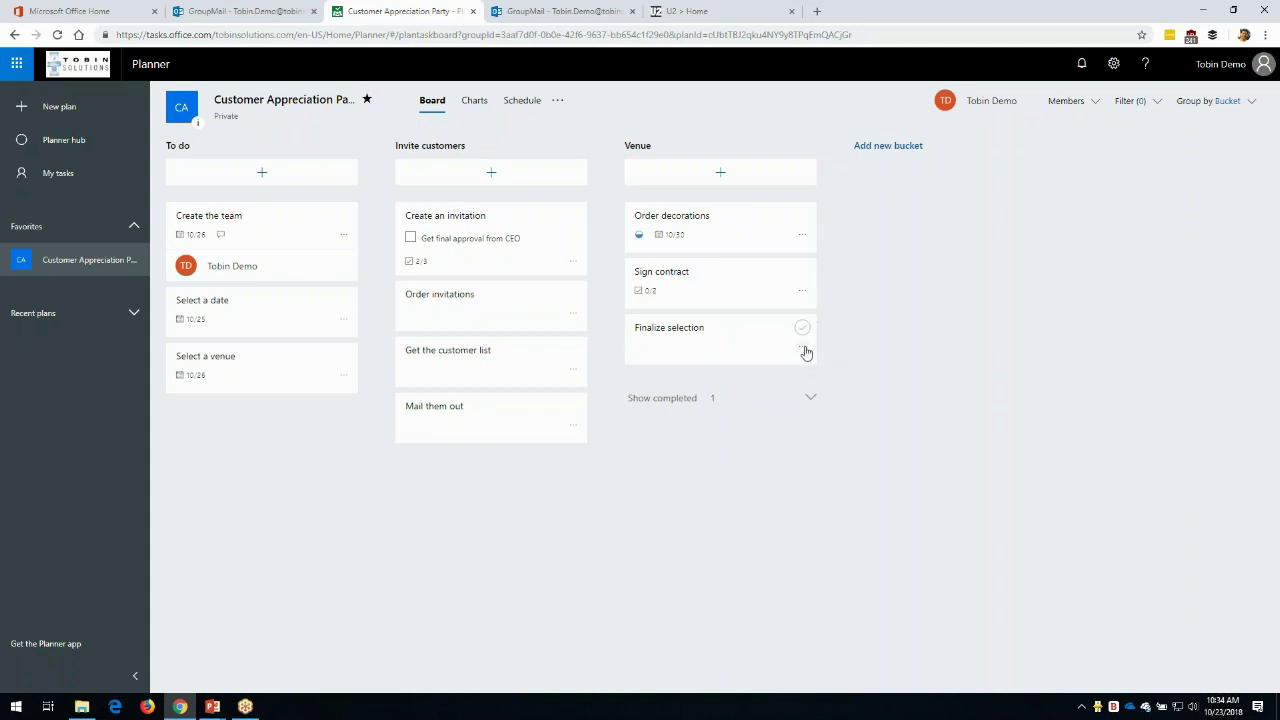
- Add the checklist item "Get approval from CEO" to the "Finalize selection" task in the Venue bucket
left_click(702, 352)
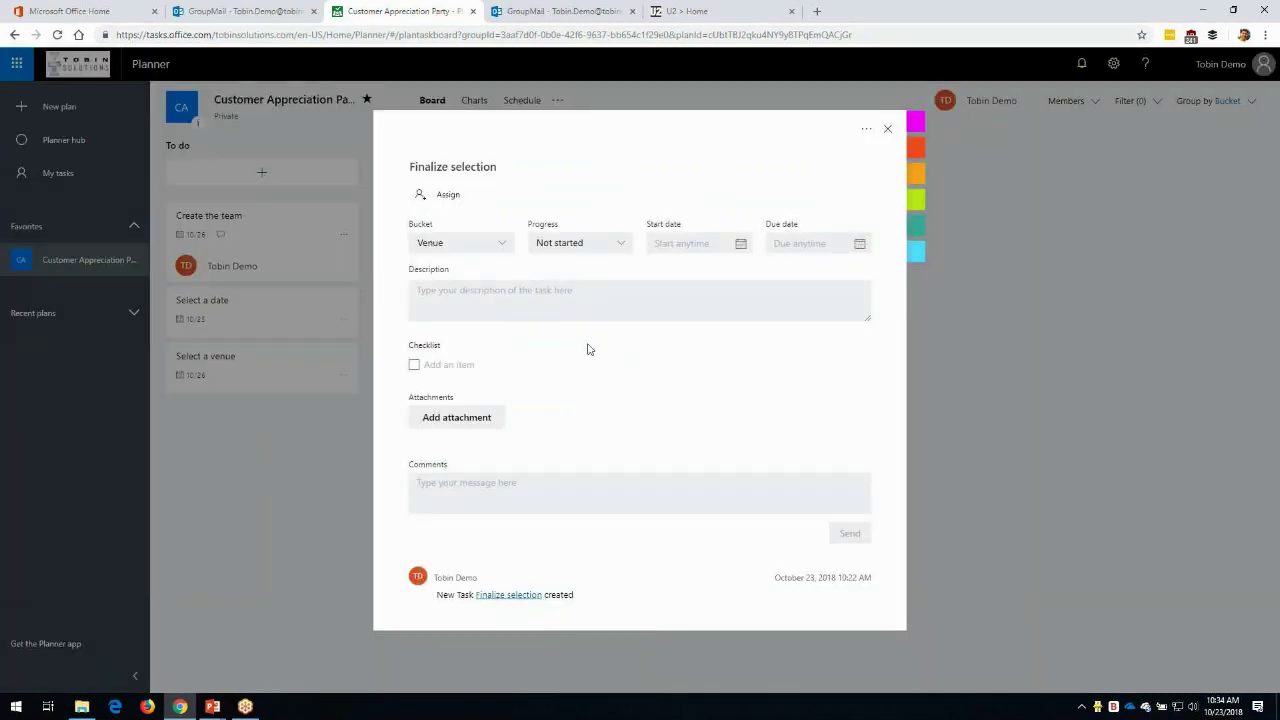
left_click(416, 364)
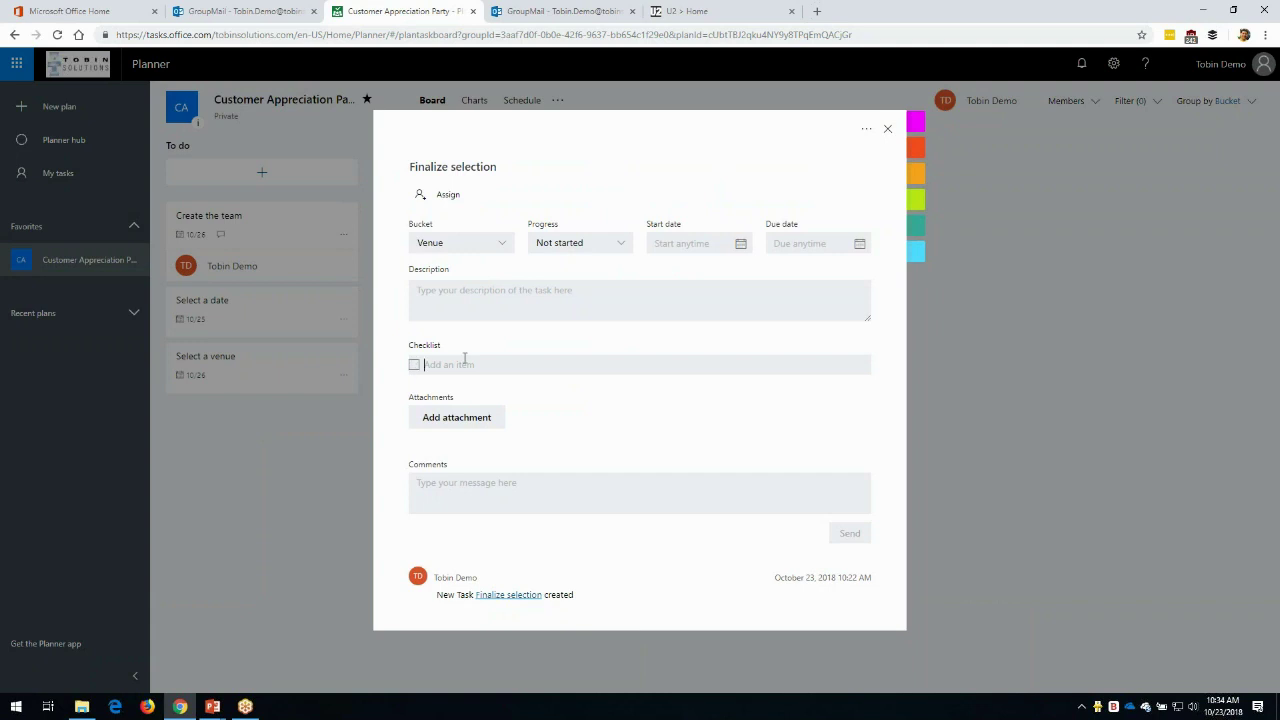
type("Get approval from CEO")
key("Return")
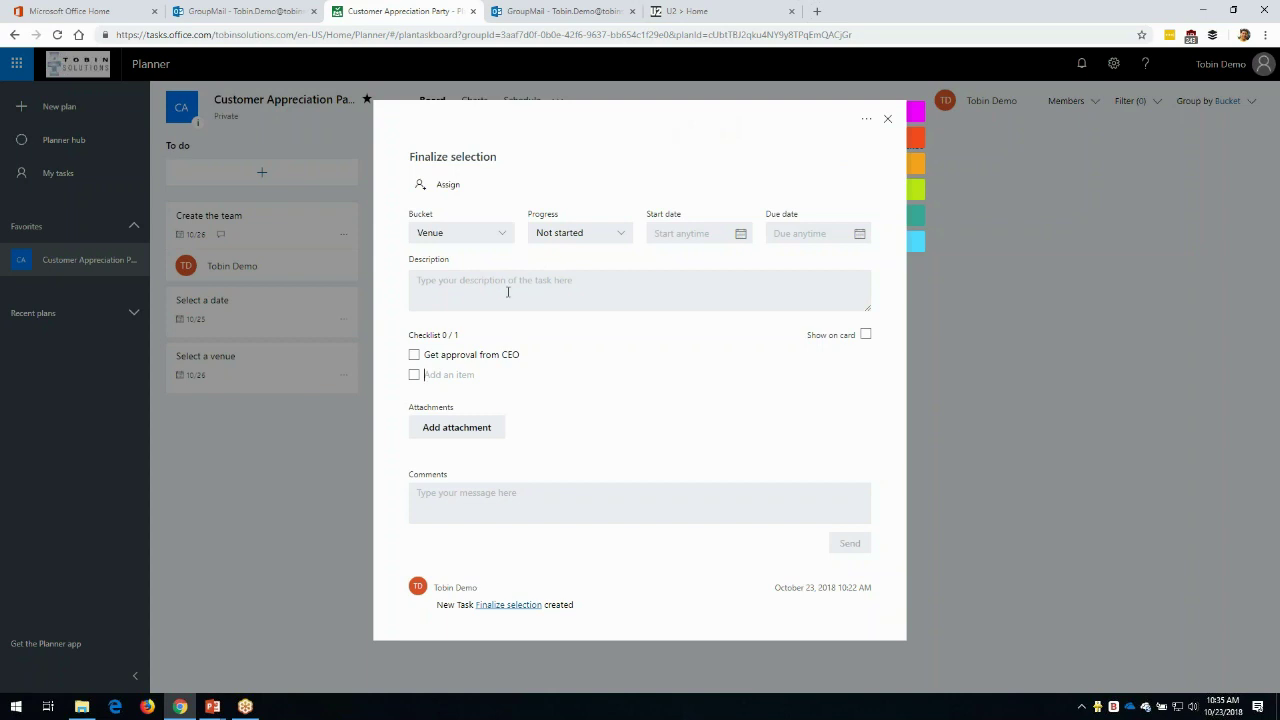
left_click(887, 119)
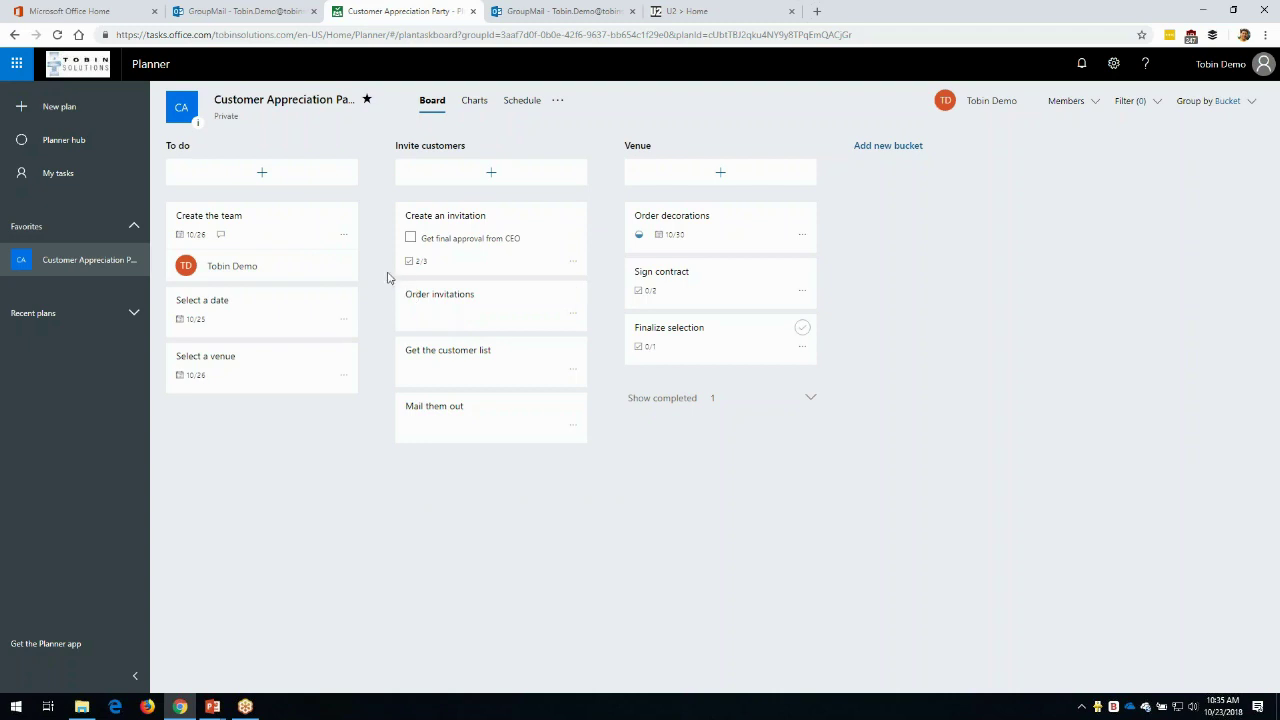
- Name the plan's pink label "CEO Review" and the red label "High Priority" from within the "Create the team" task
left_click(283, 233)
mouse_move(916, 57)
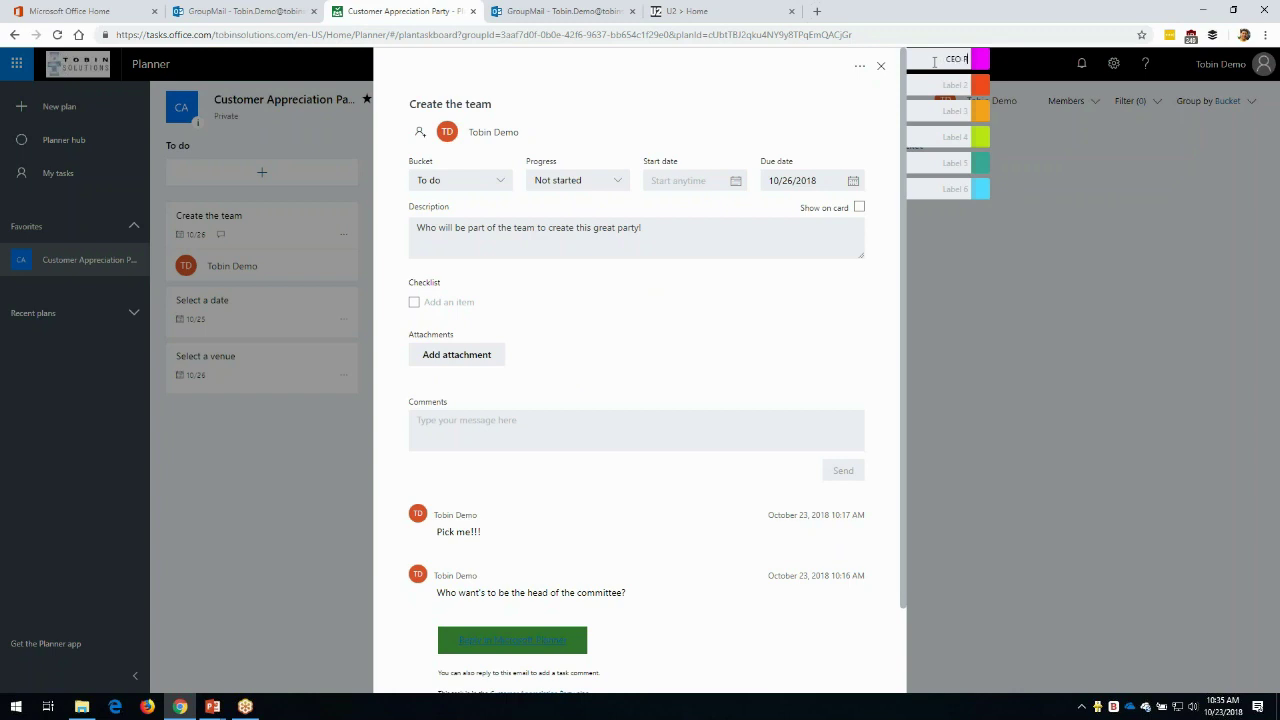
type("eview")
left_click(945, 87)
type("High Priority")
left_click(880, 66)
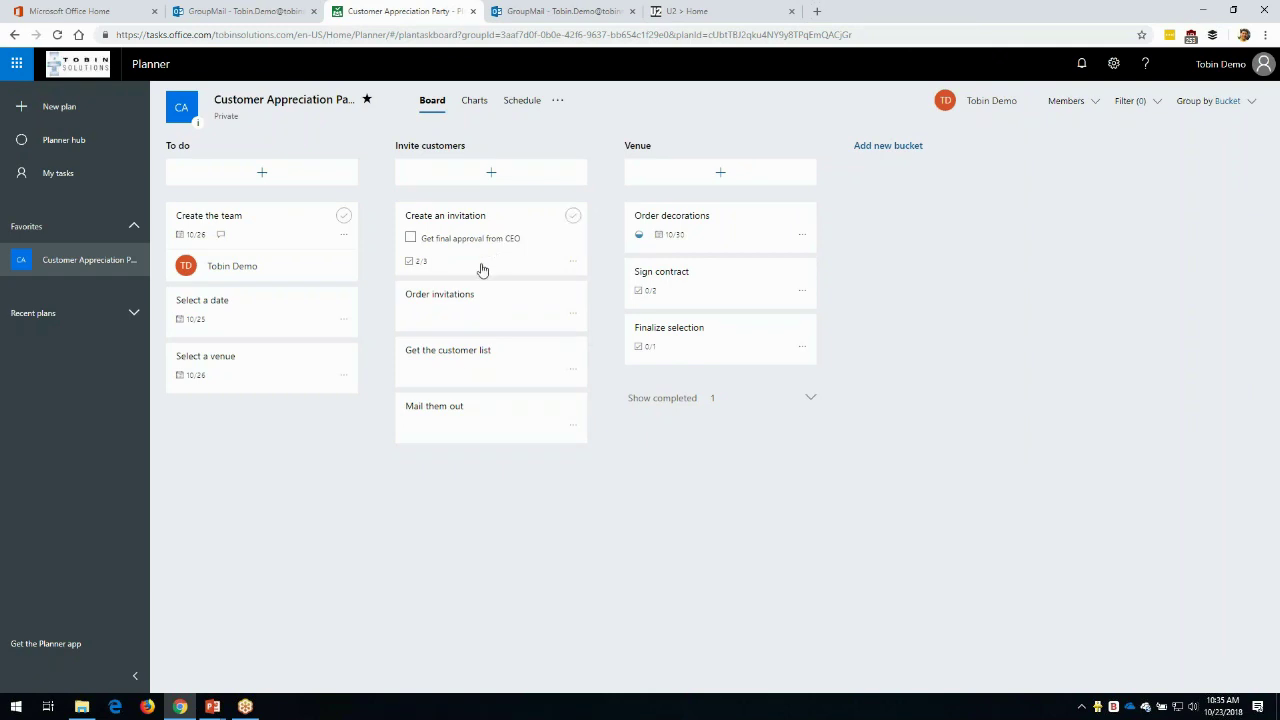
- Apply the CEO Review label to the "Create an invitation" and "Finalize selection" tasks
left_click(573, 264)
mouse_move(614, 283)
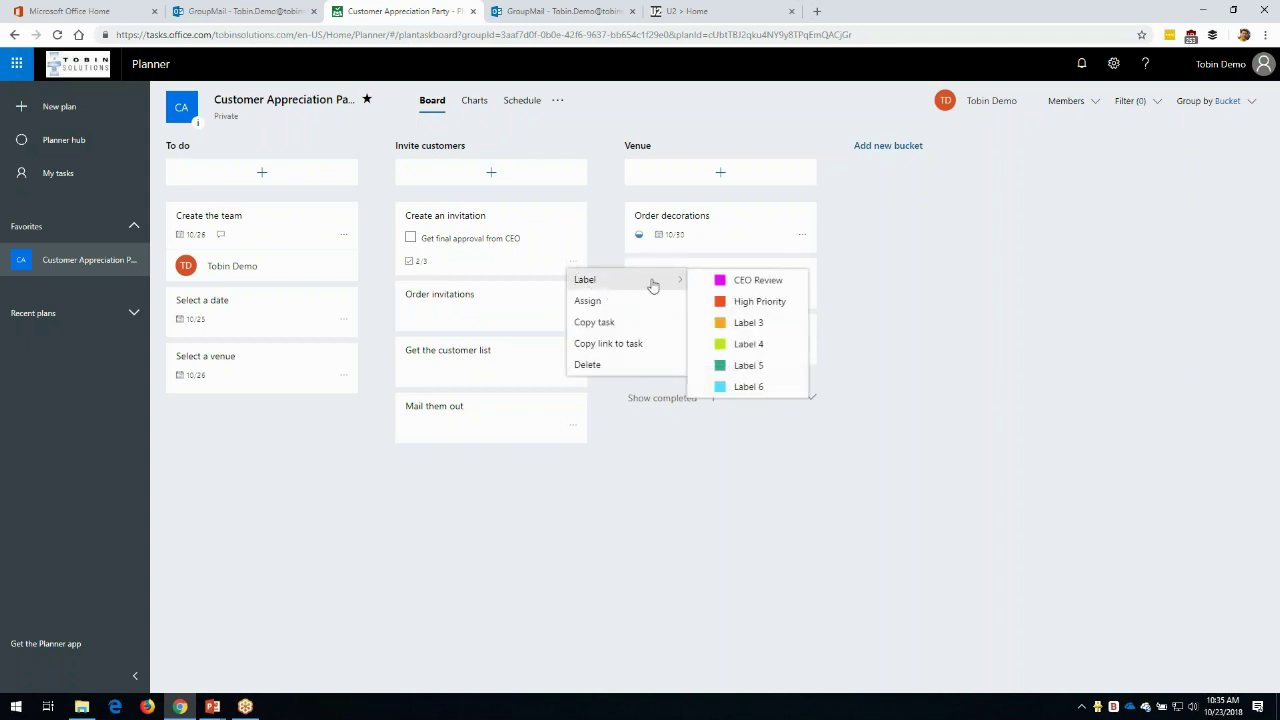
left_click(754, 280)
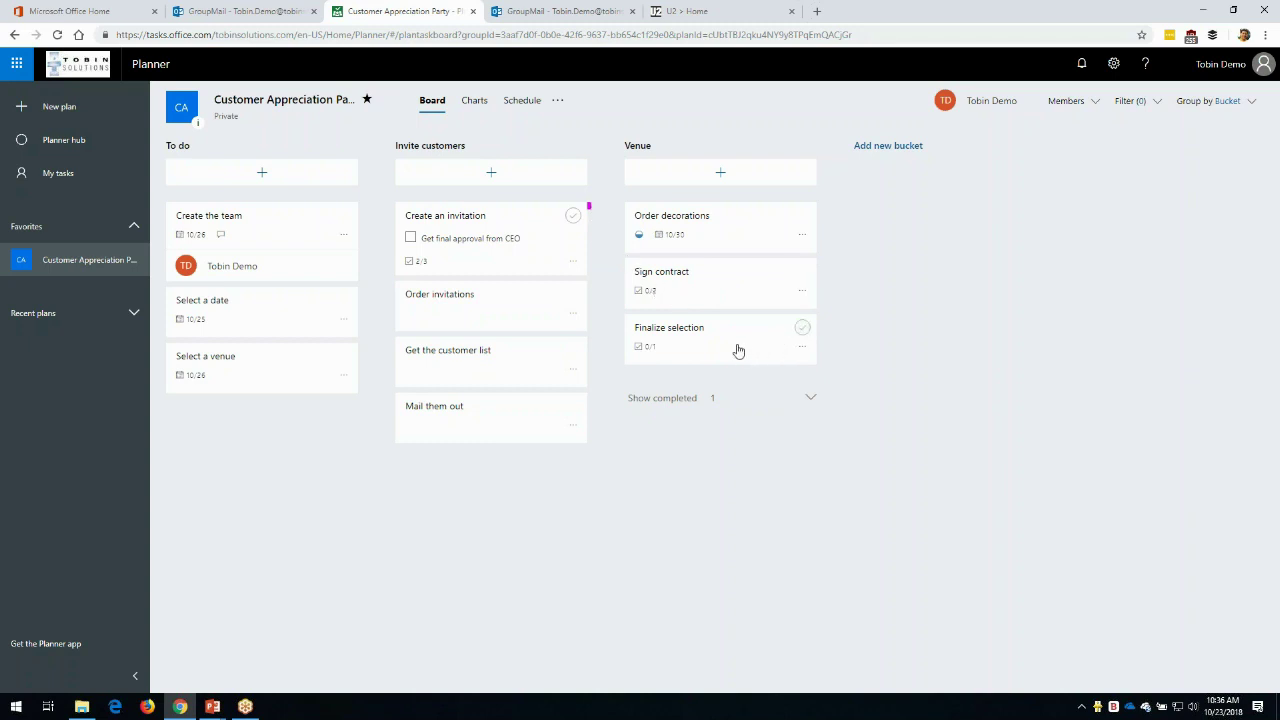
left_click(802, 346)
mouse_move(760, 366)
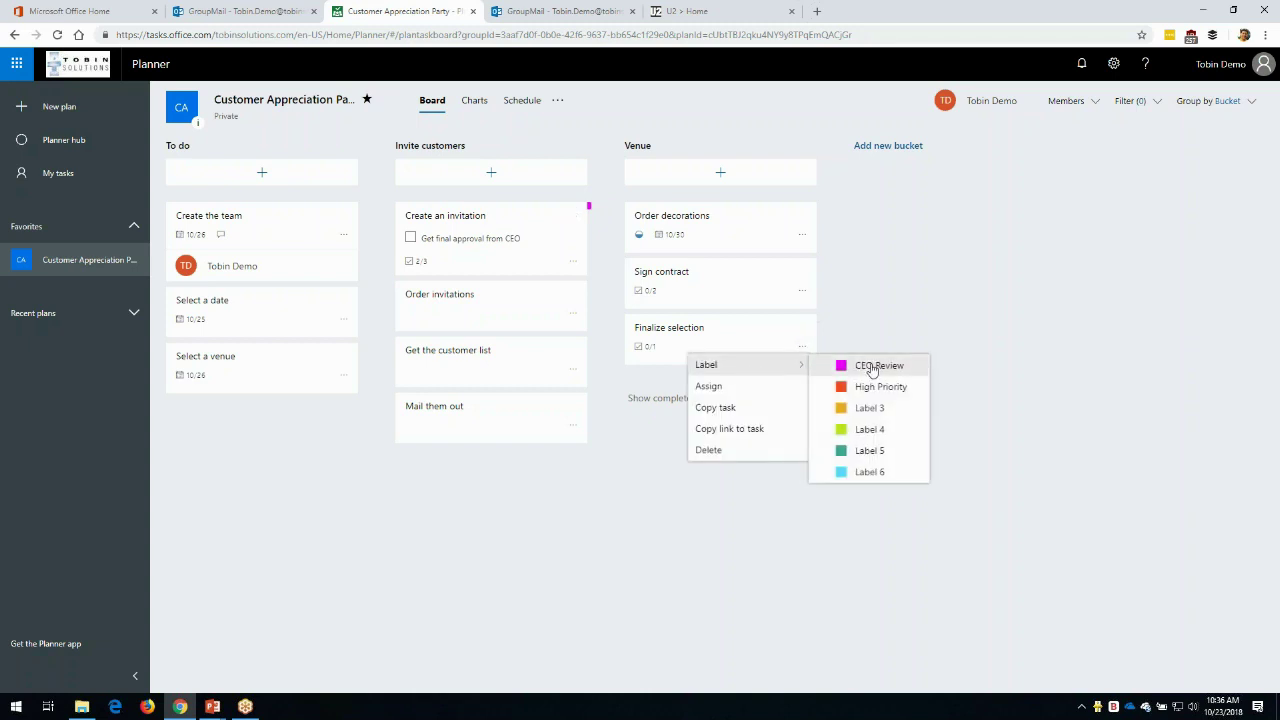
left_click(866, 366)
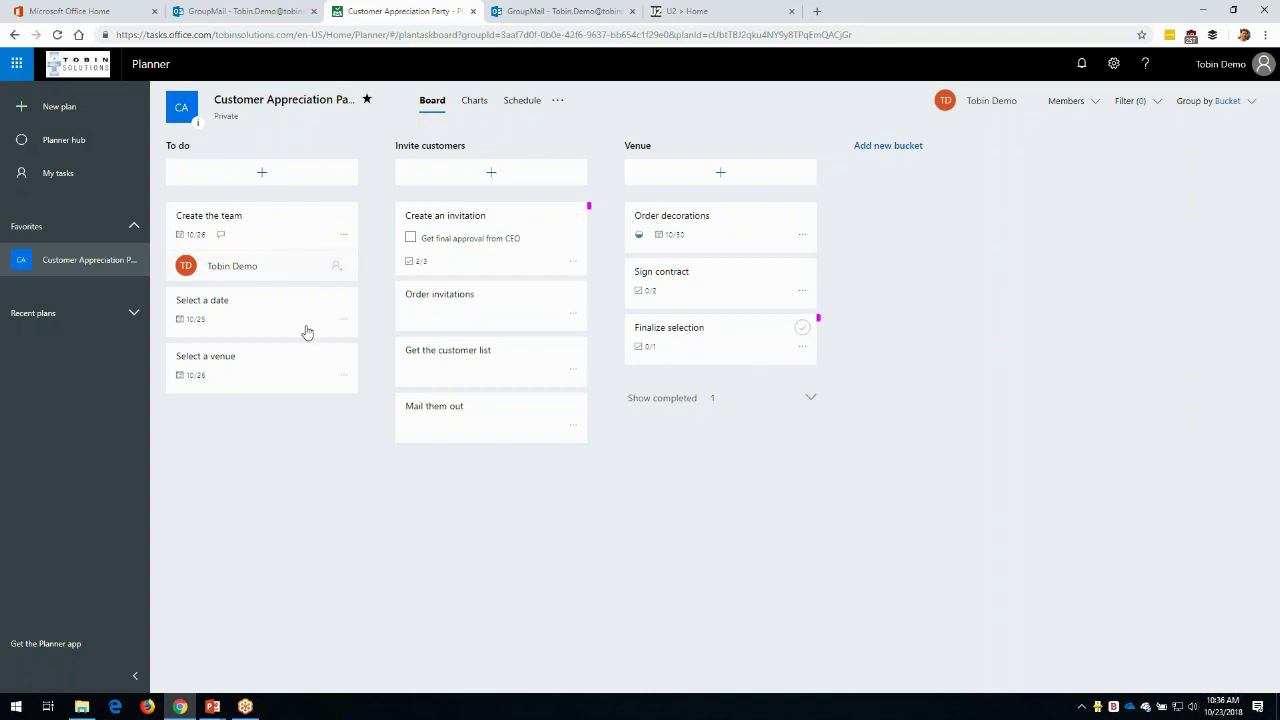
- Apply the High Priority label to the "Select a venue" task in the To do bucket
left_click(344, 375)
mouse_move(354, 394)
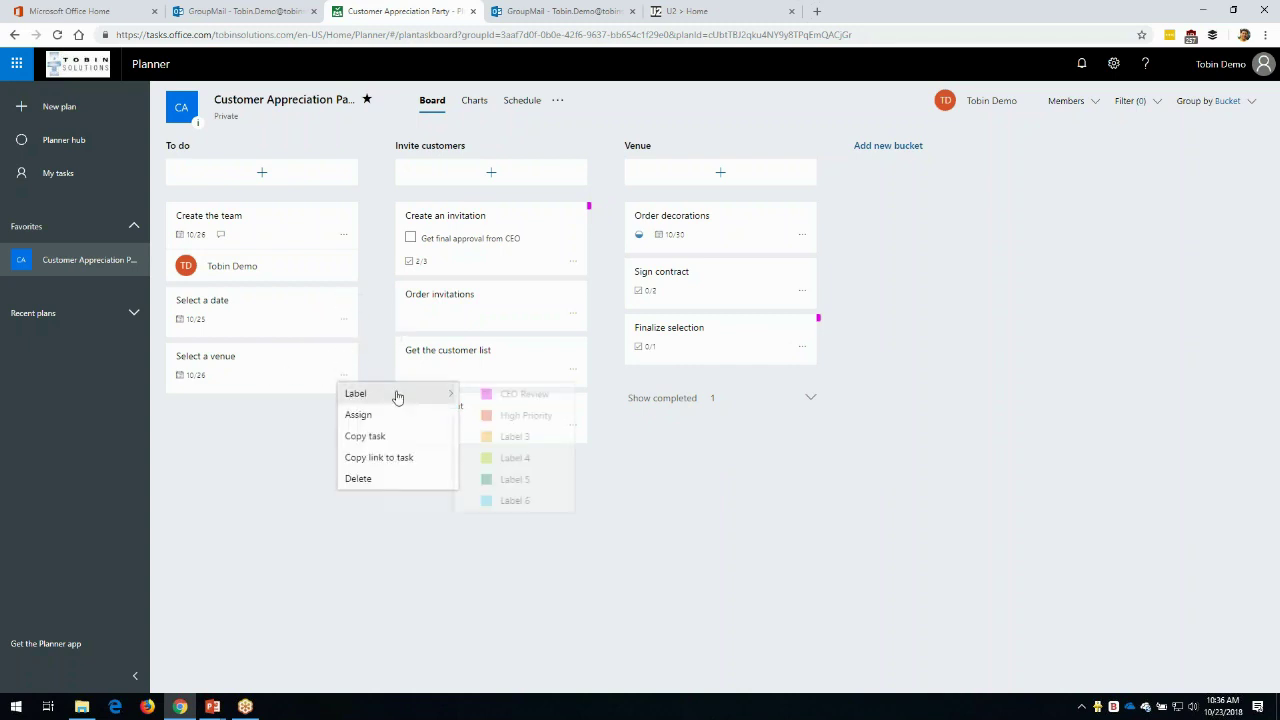
left_click(526, 414)
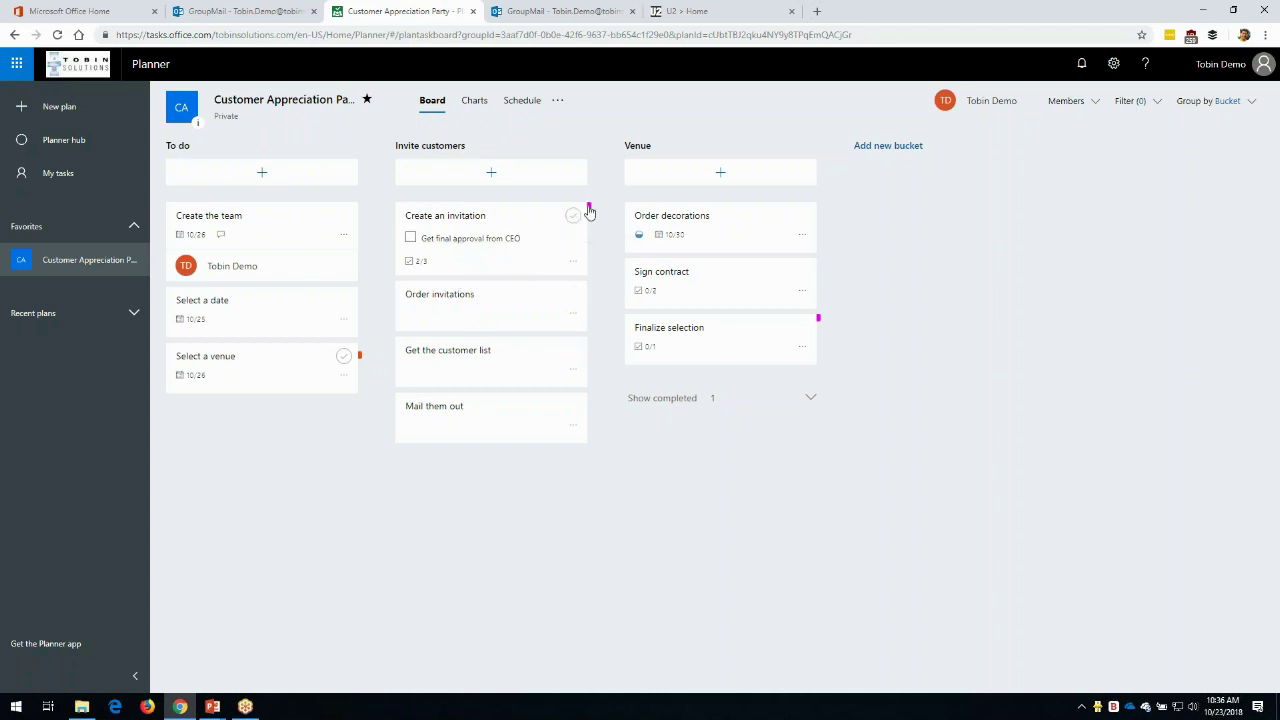
- Check off "Get final approval from CEO" in the "Create an invitation" task's checklist and close the task
left_click(523, 265)
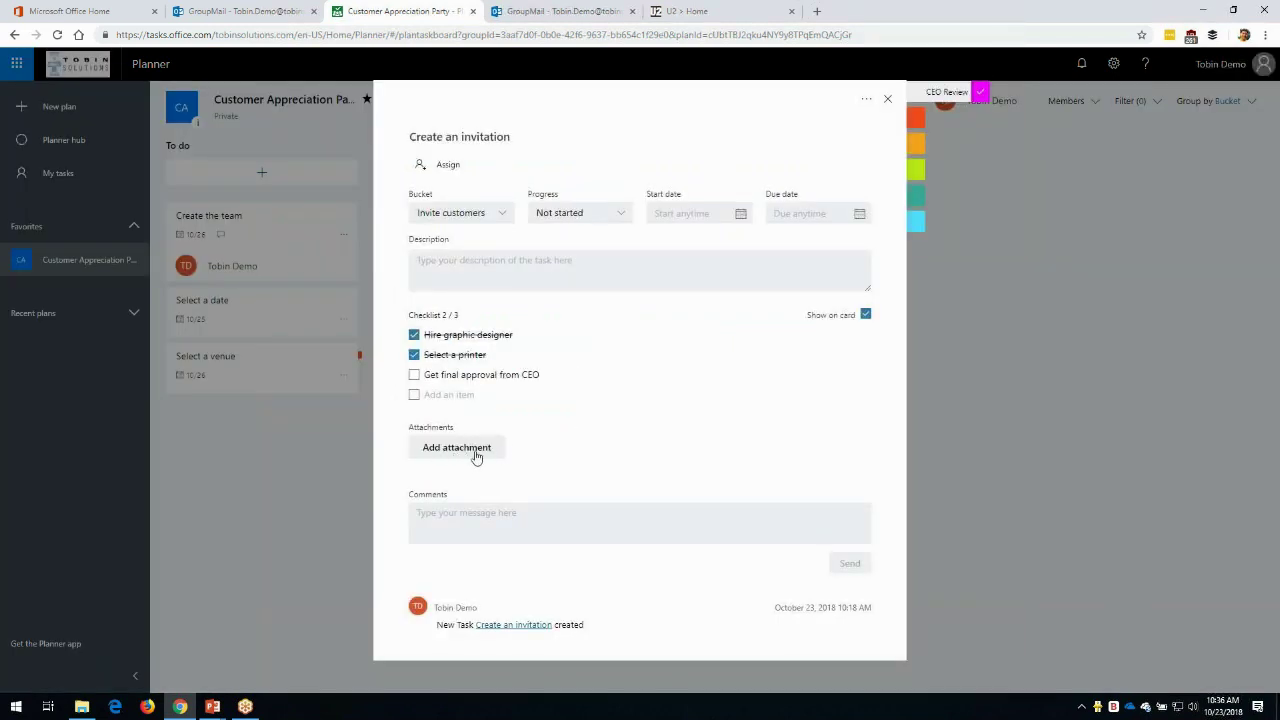
left_click(414, 375)
left_click(887, 99)
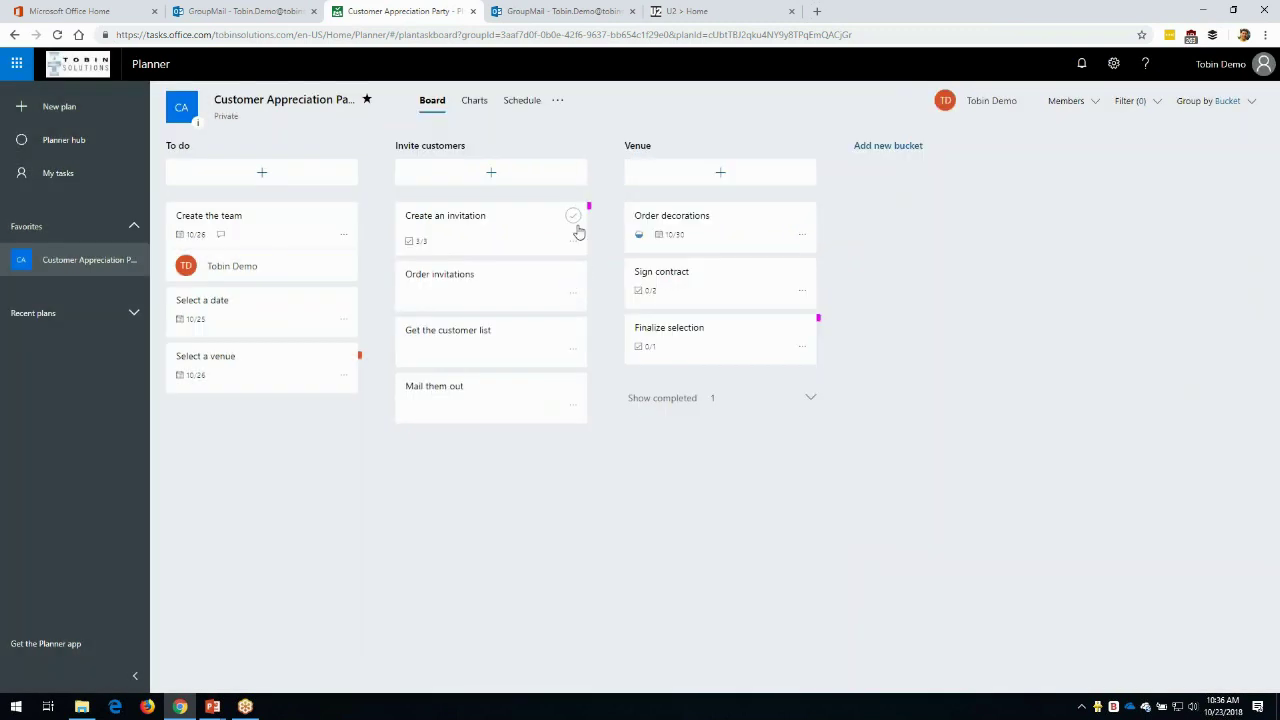
- In the "Finalize selection" task, check off "Get approval from CEO" and post the comment "Venue looks great - good job everyone!"
left_click(729, 336)
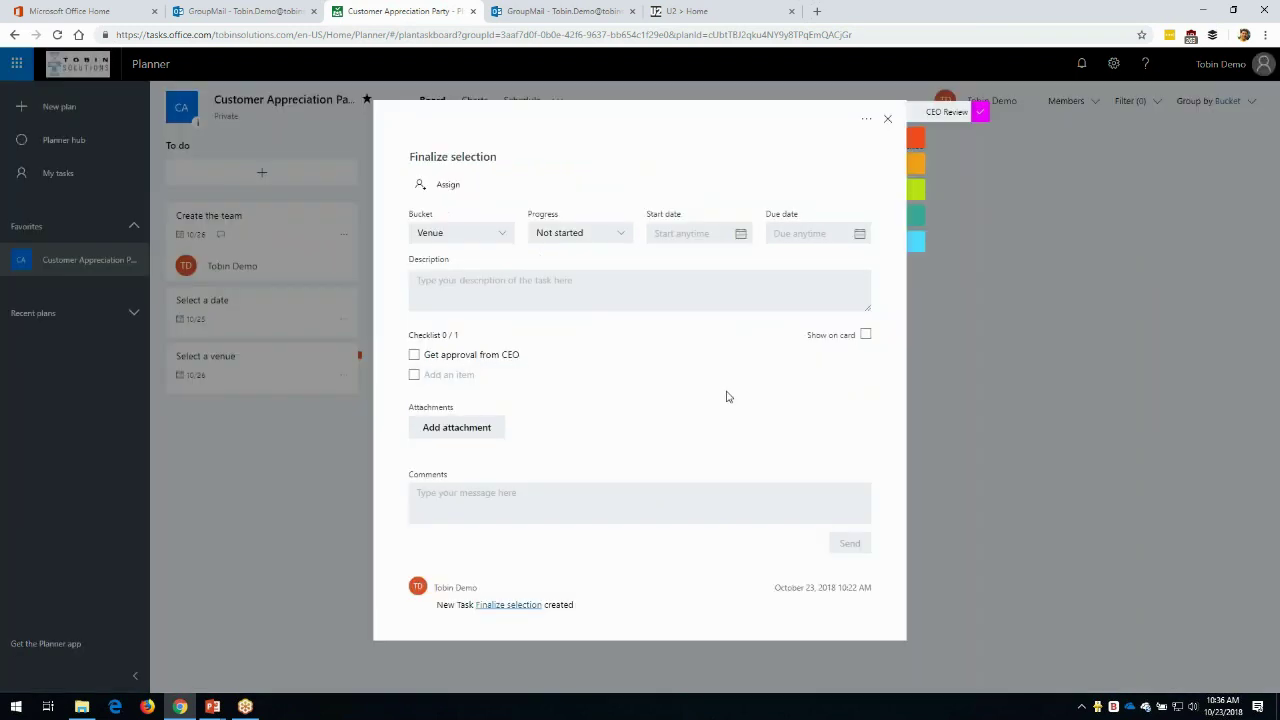
left_click(414, 355)
left_click(476, 495)
type("V")
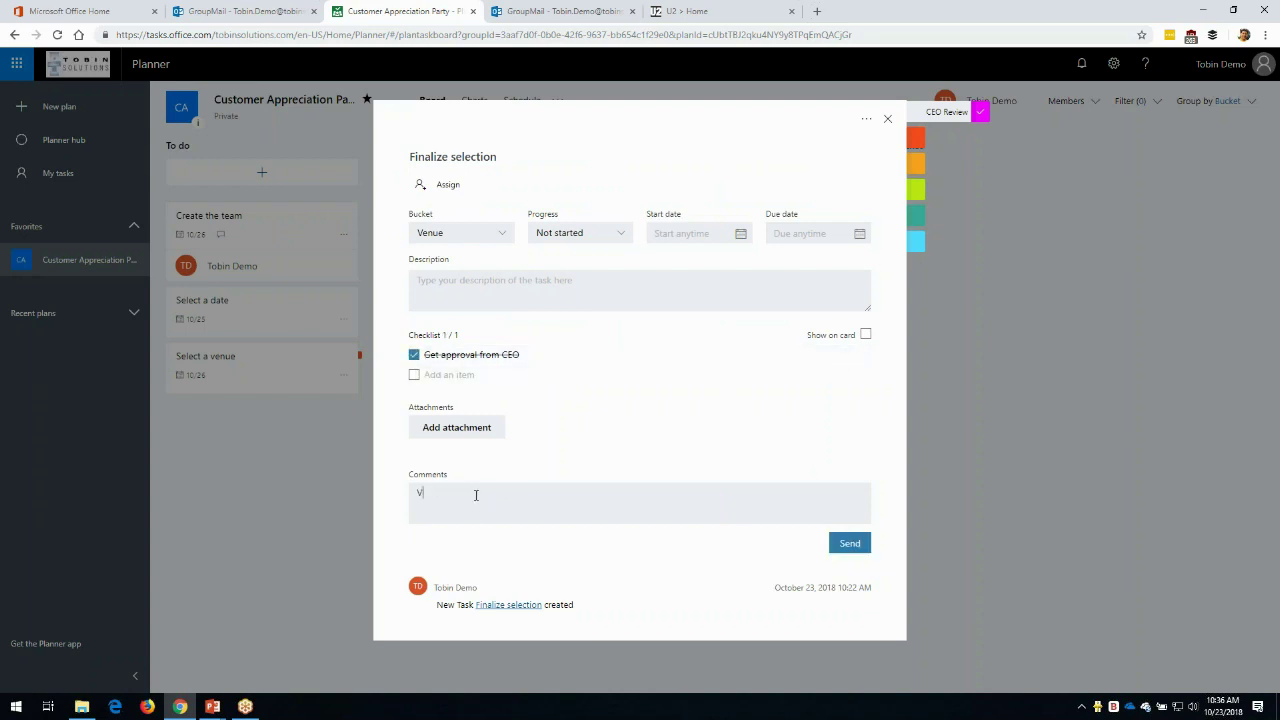
type("enue looks great - good job everyone!")
left_click(850, 540)
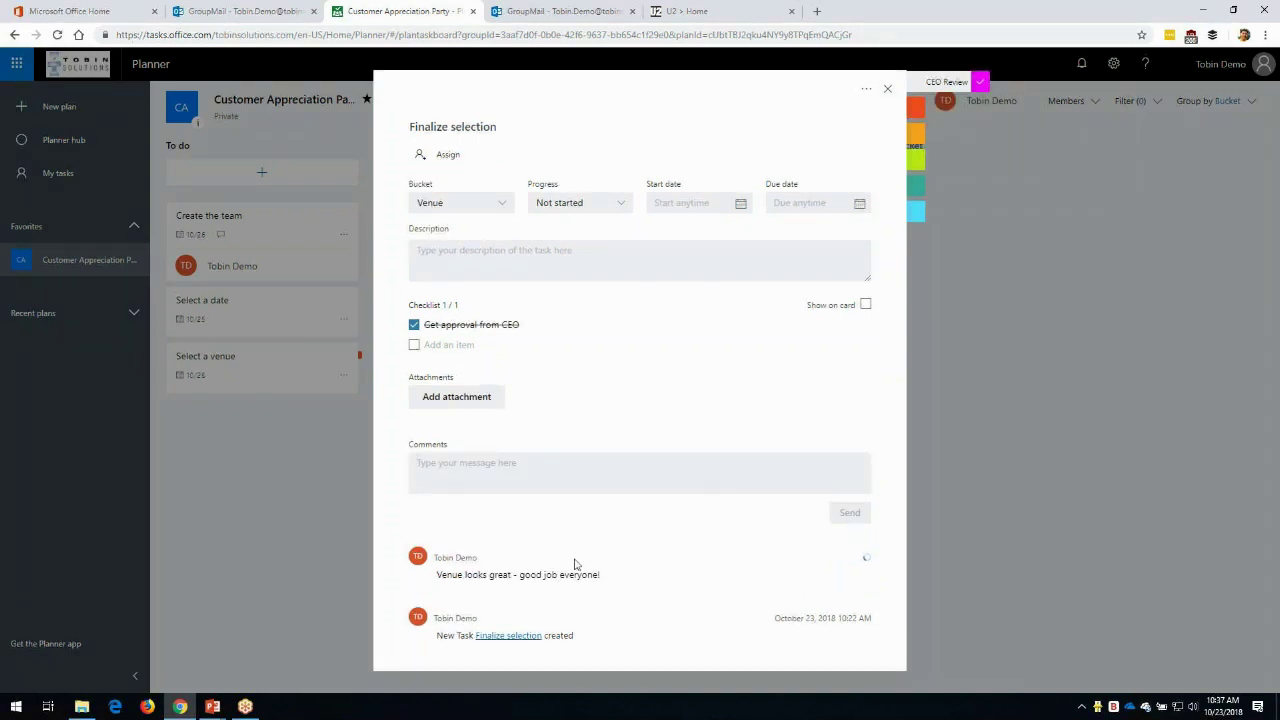
left_click(888, 92)
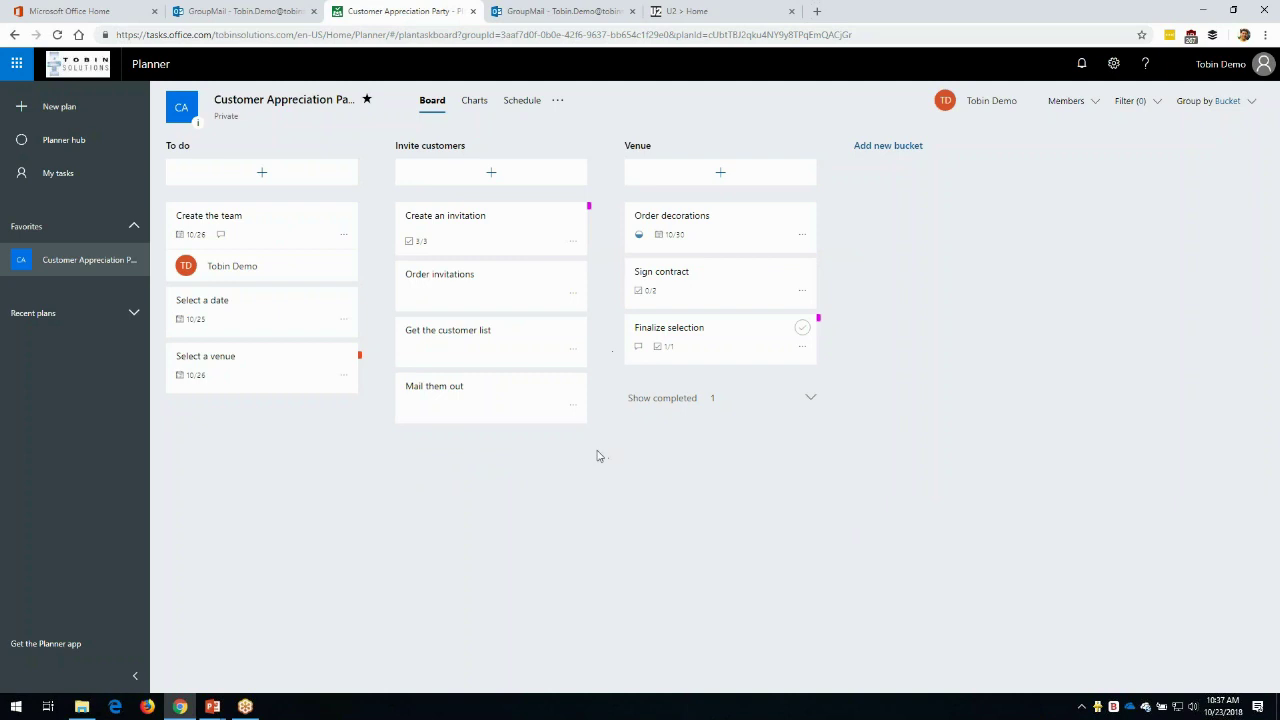
- Remove the CEO Review label from the "Finalize selection" task
left_click(802, 347)
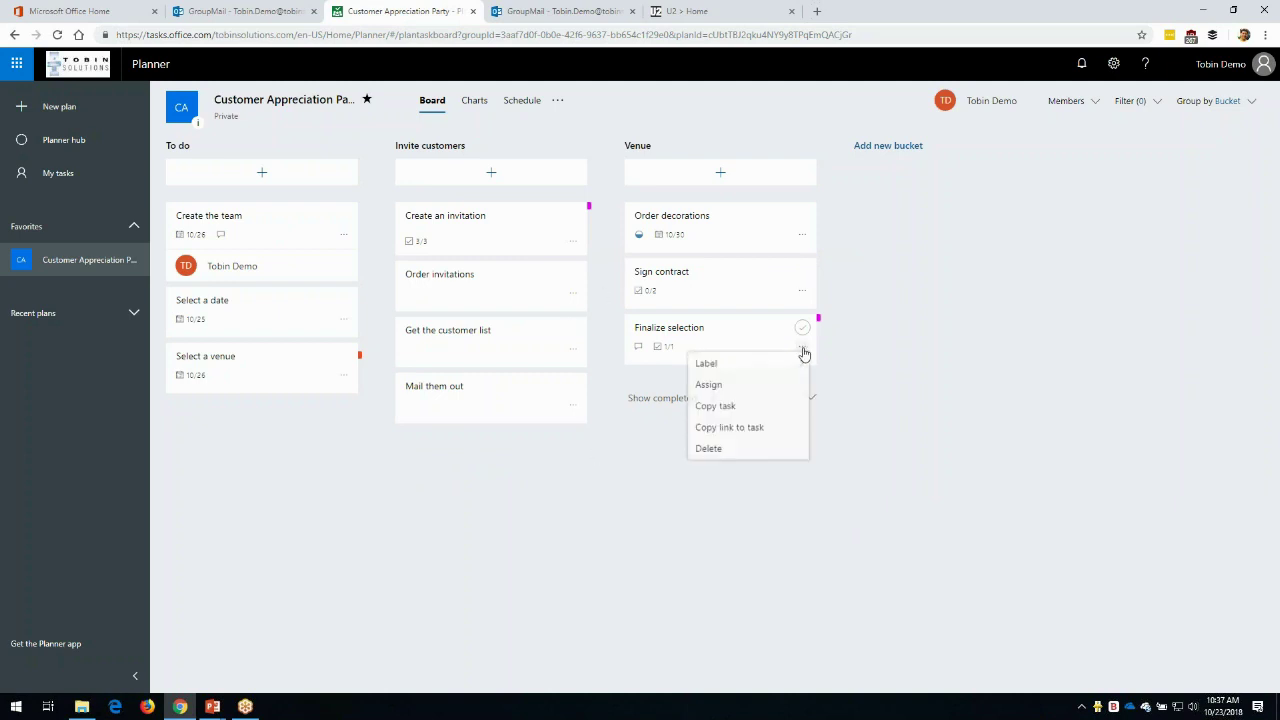
left_click(786, 366)
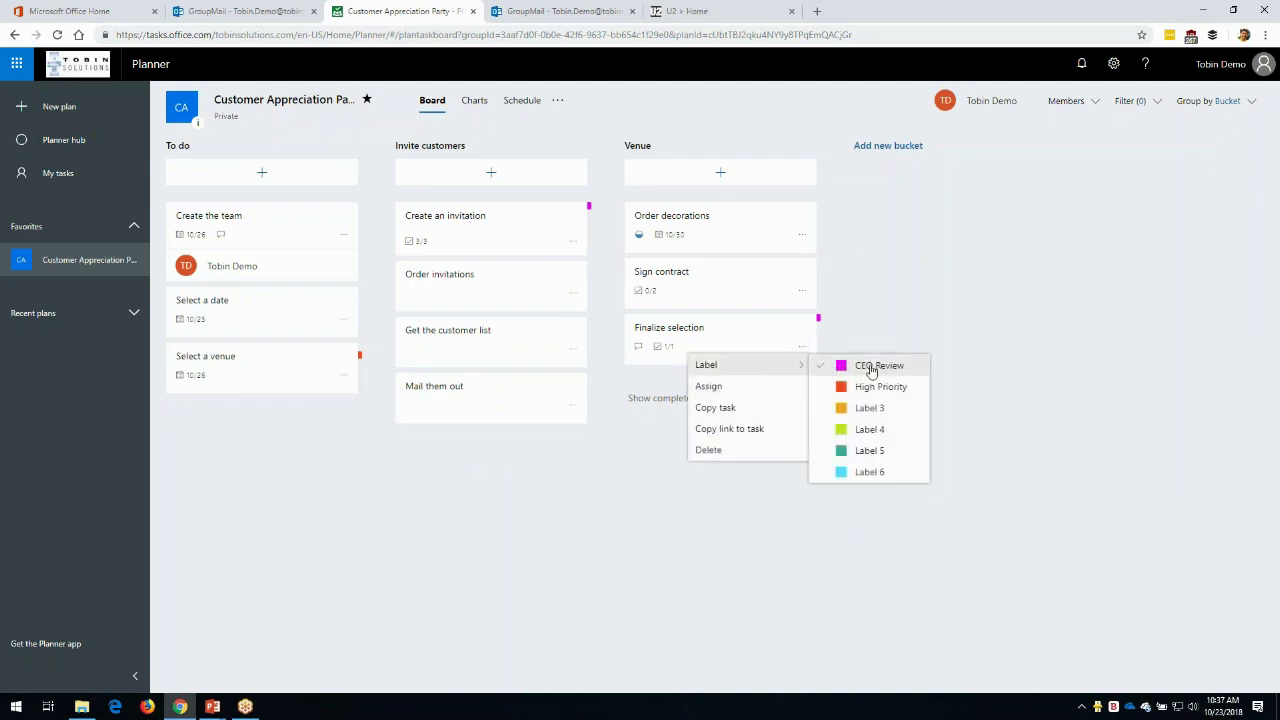
left_click(872, 371)
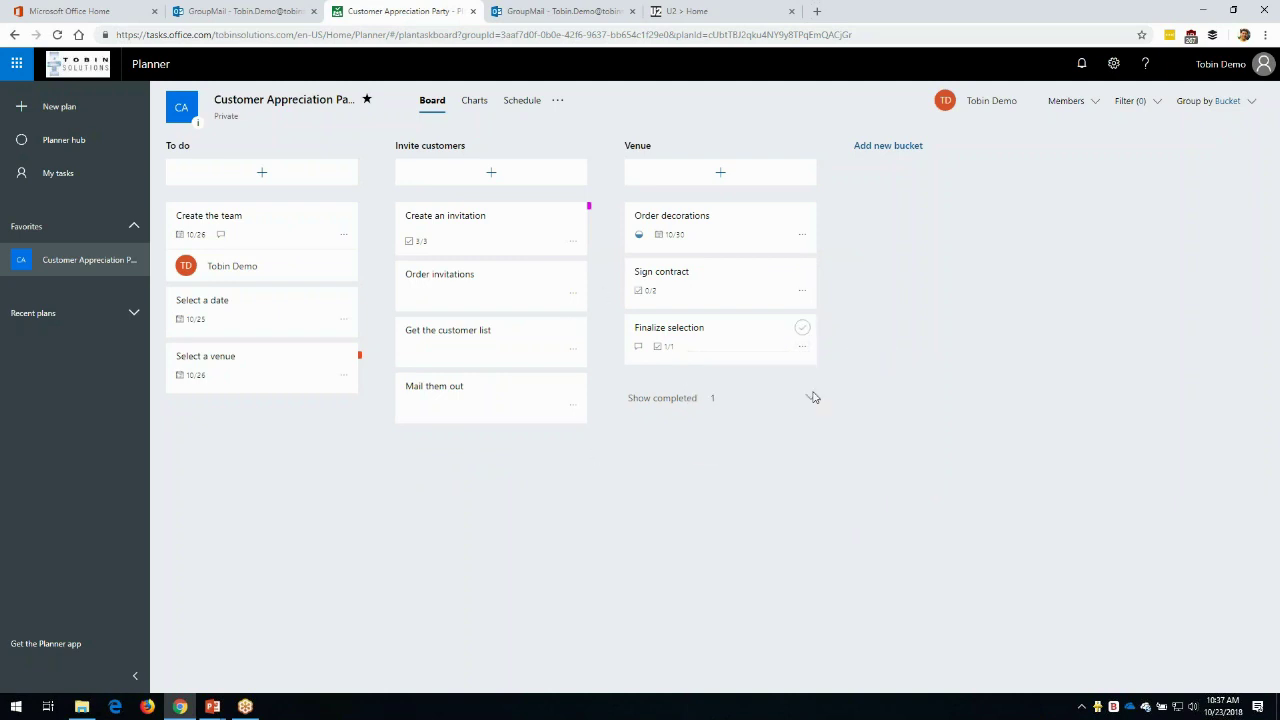
left_click(574, 243)
mouse_move(649, 264)
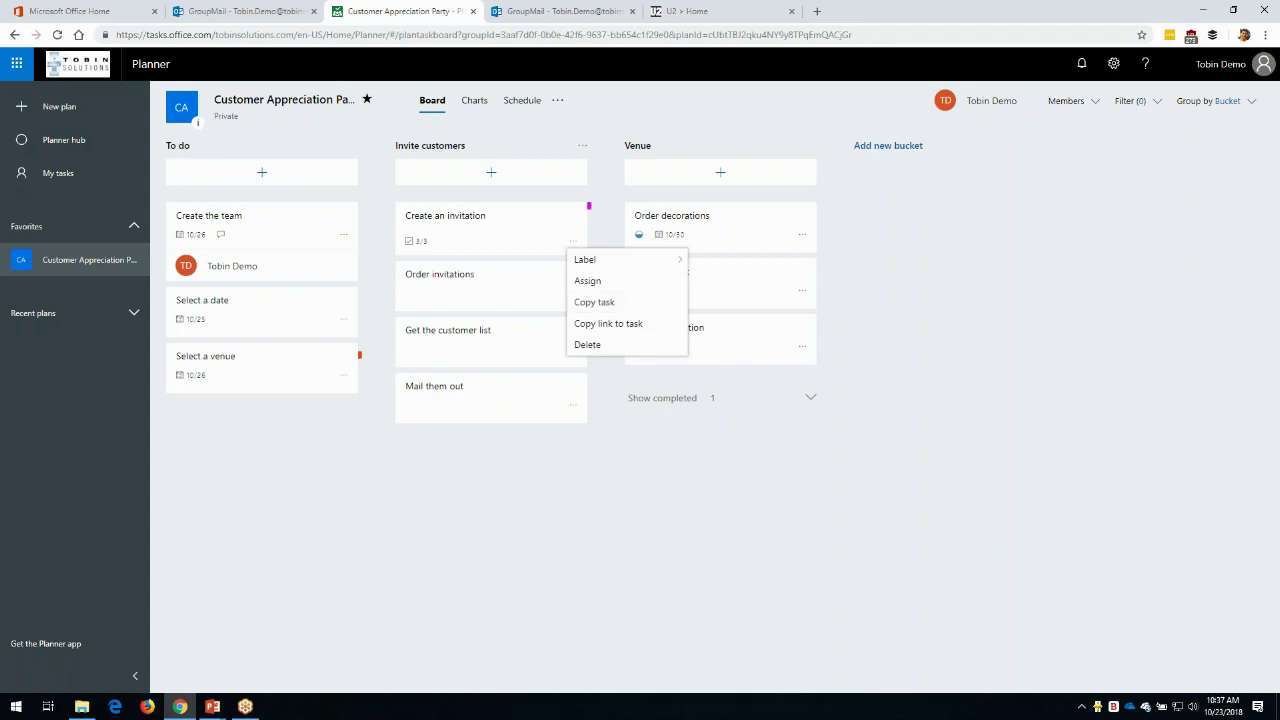
left_click(368, 465)
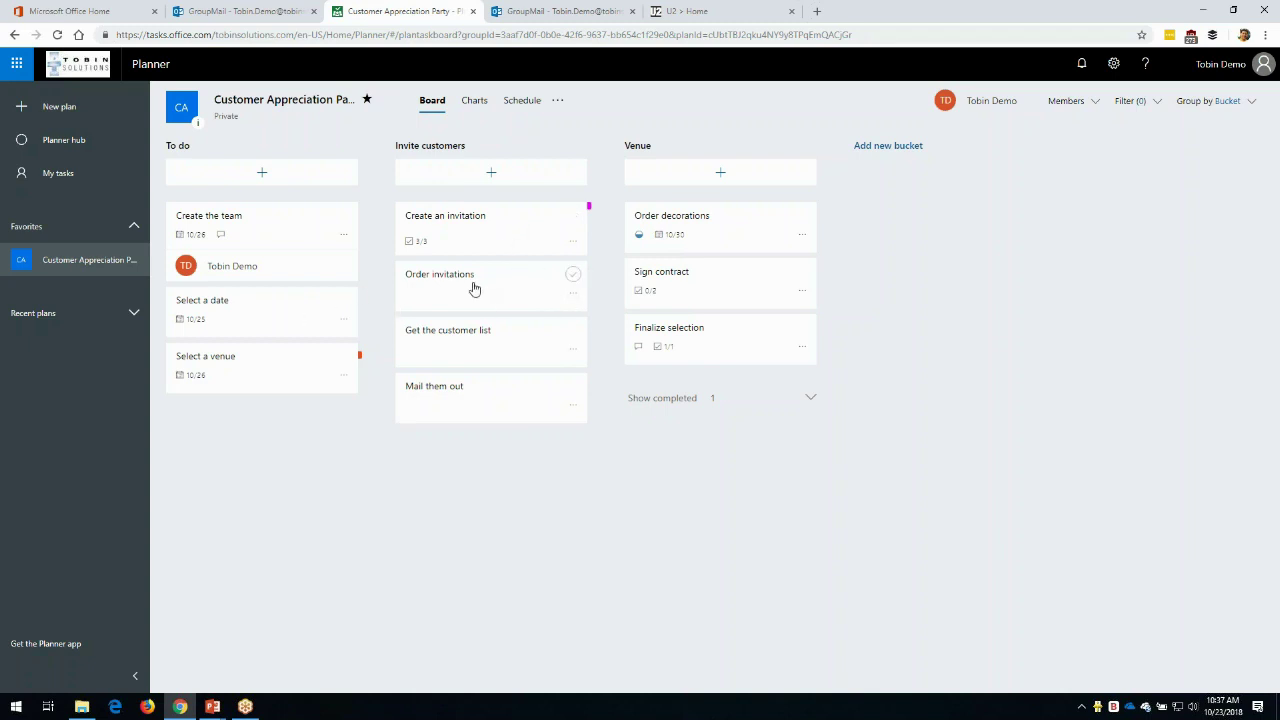
- Copy the link to the "Order invitations" task in the Invite customers bucket
left_click(437, 284)
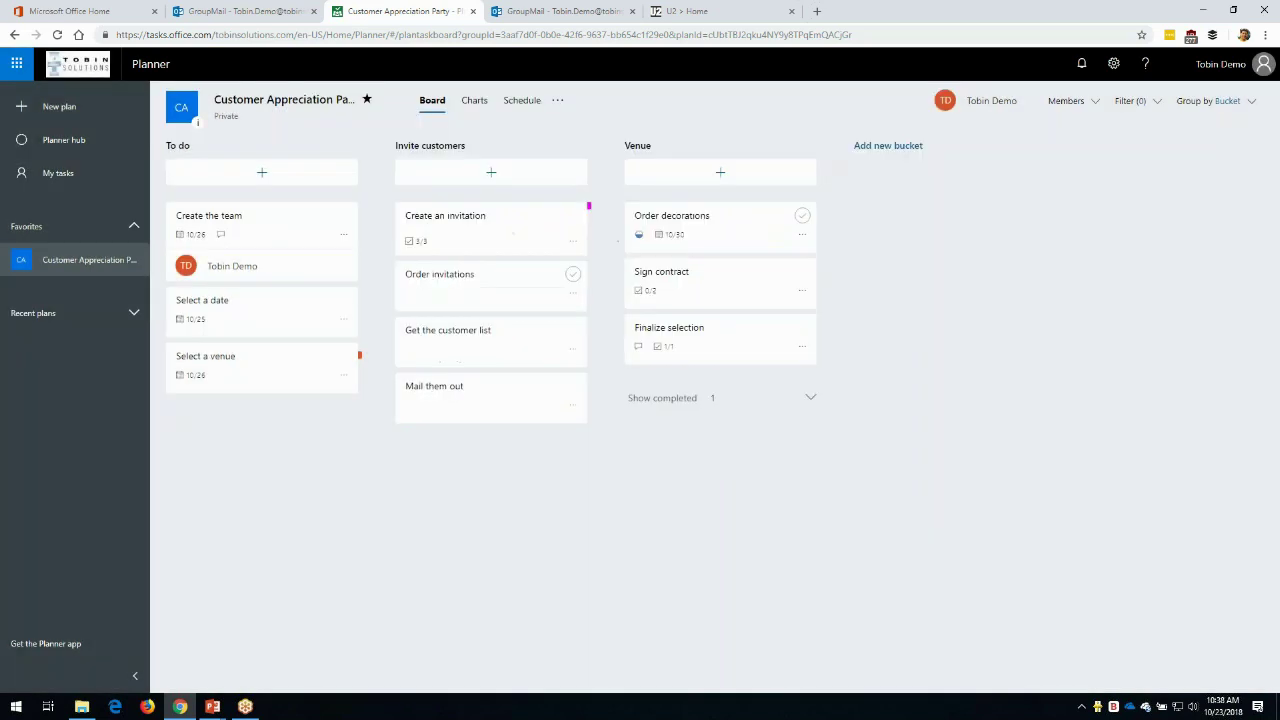
left_click(887, 128)
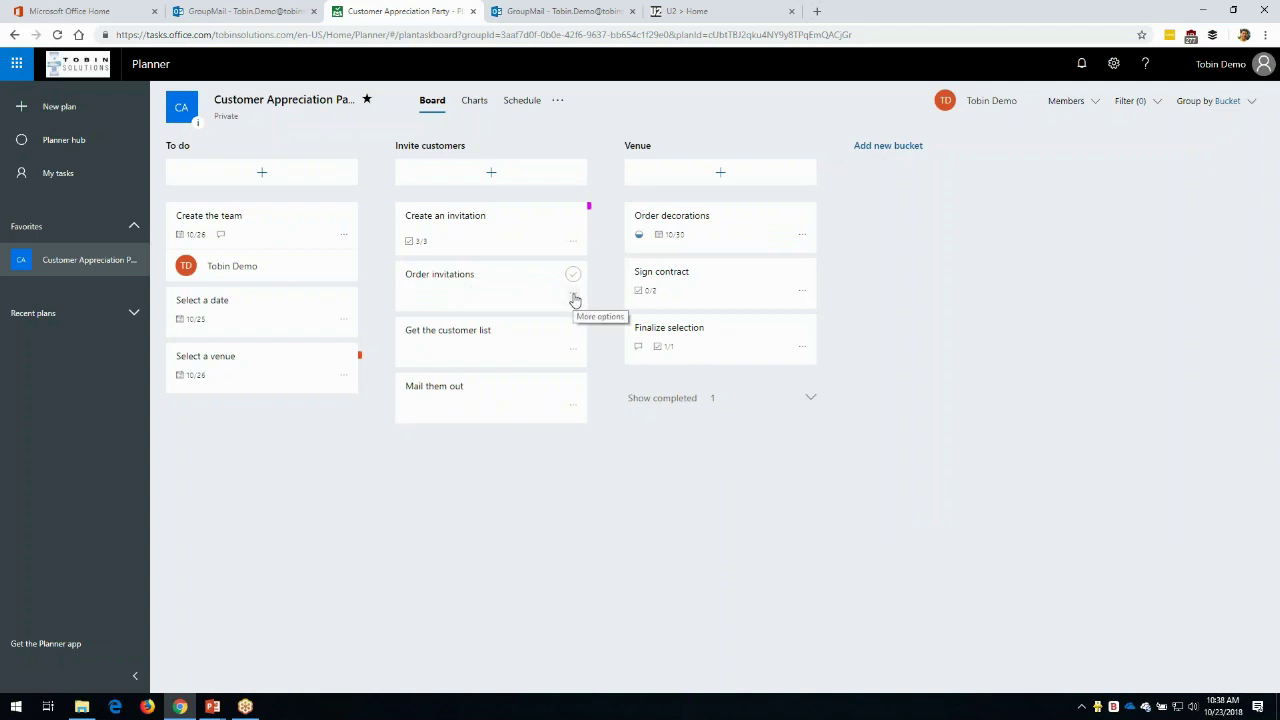
left_click(572, 292)
left_click(608, 380)
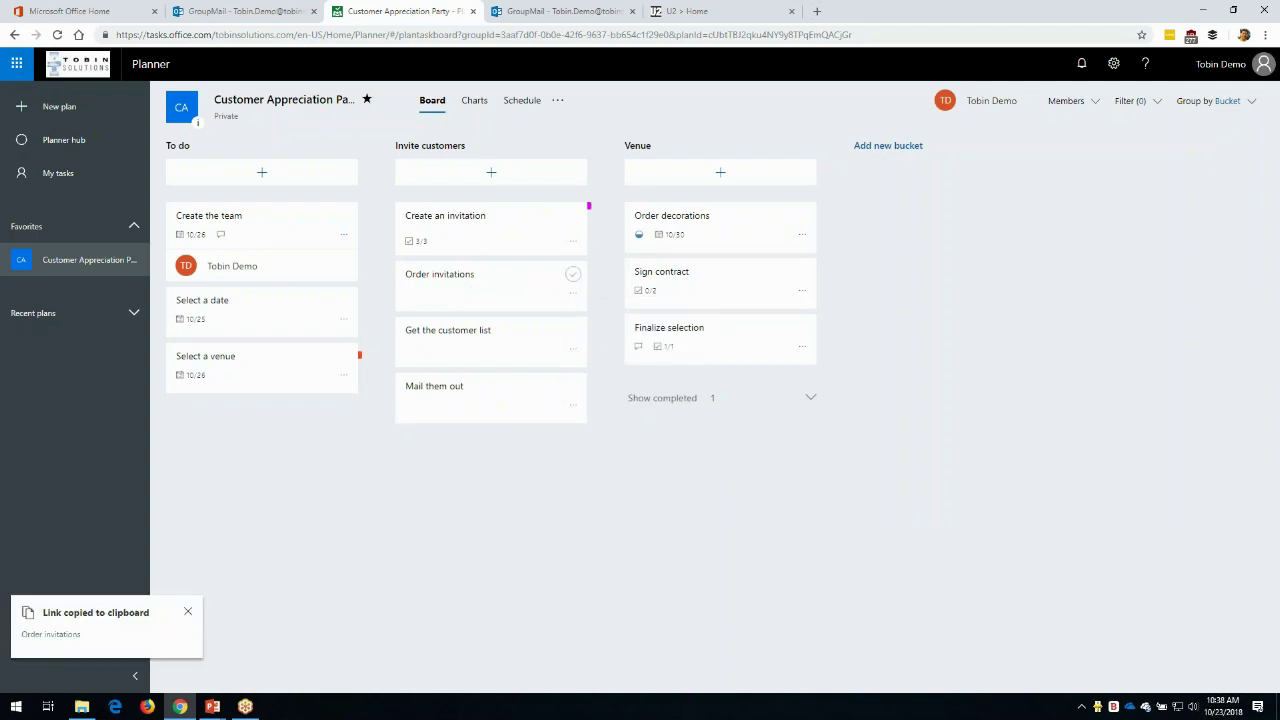
- Create a new email in the Outlook inbox with the copied task link in its body and the subject "Please review this is urgent!!!"
left_click(240, 11)
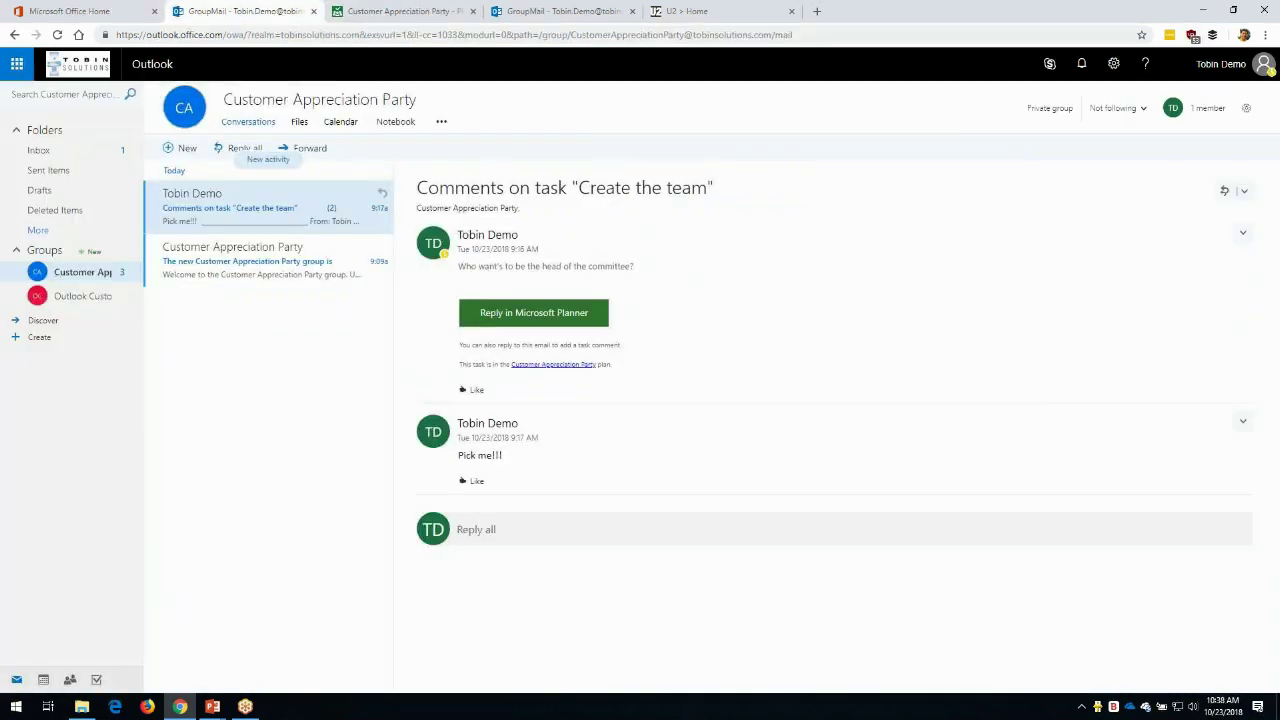
left_click(44, 158)
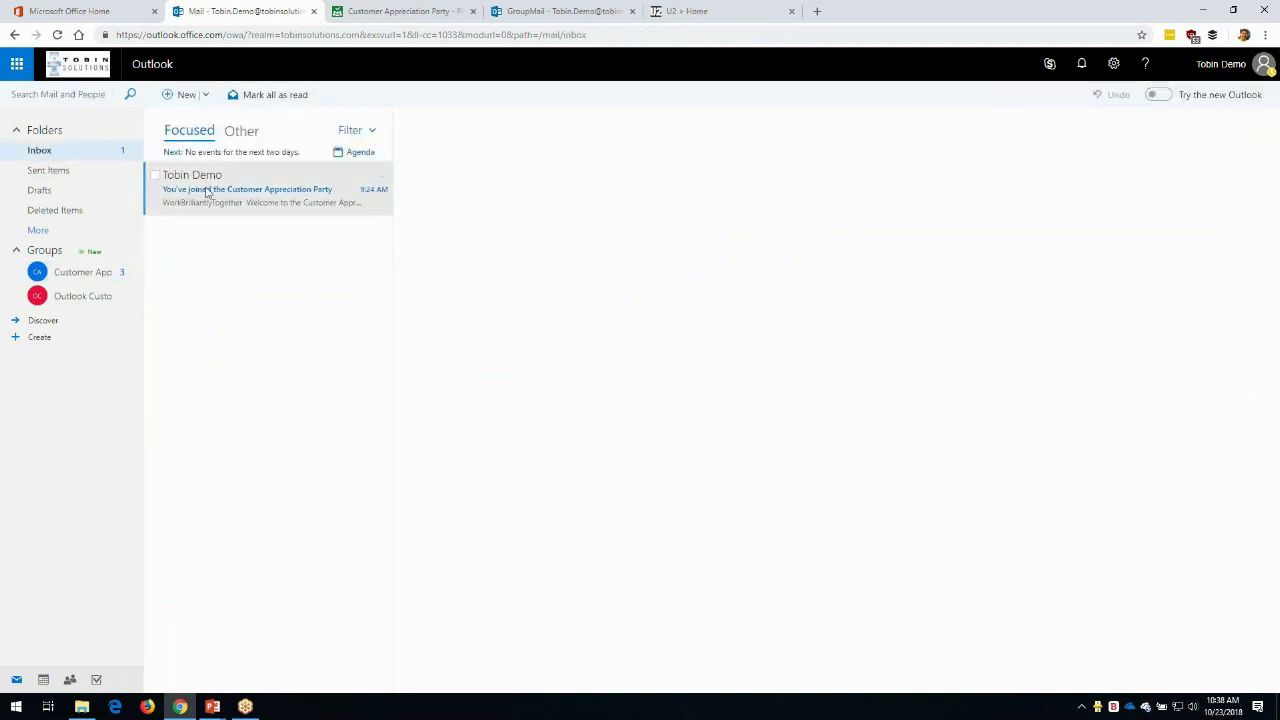
left_click(190, 97)
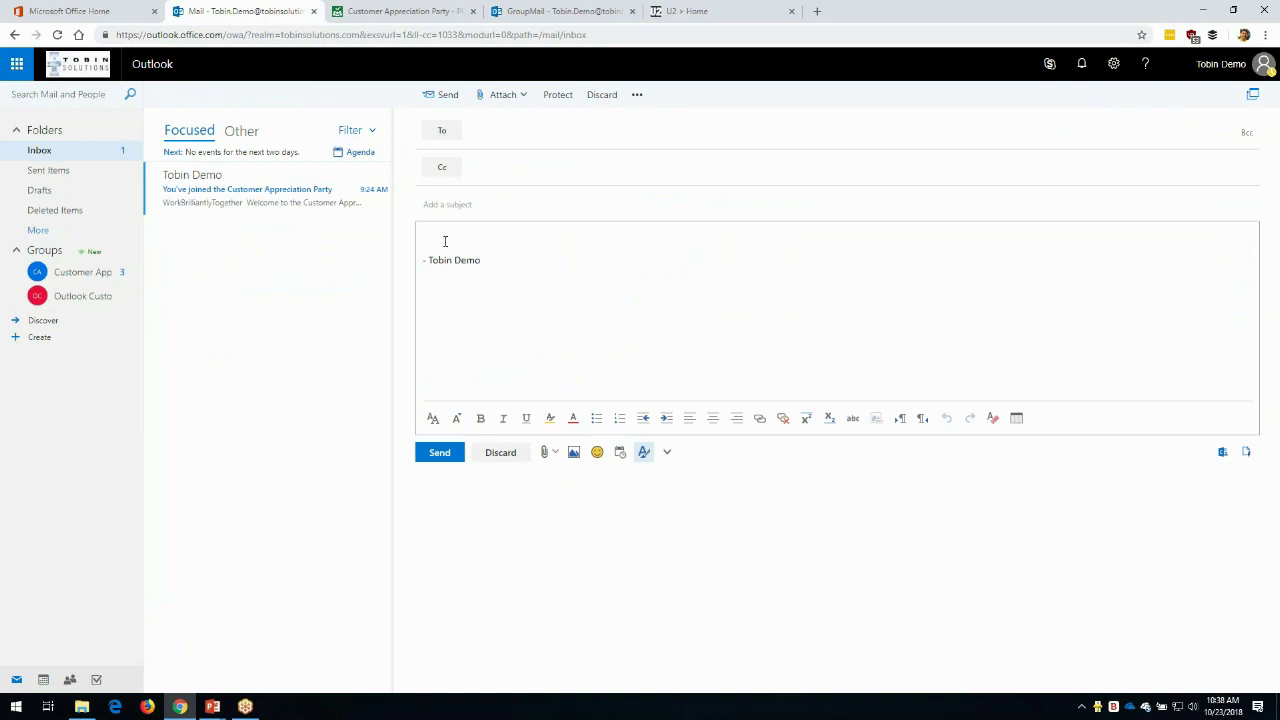
left_click(444, 236)
key("ctrl+v")
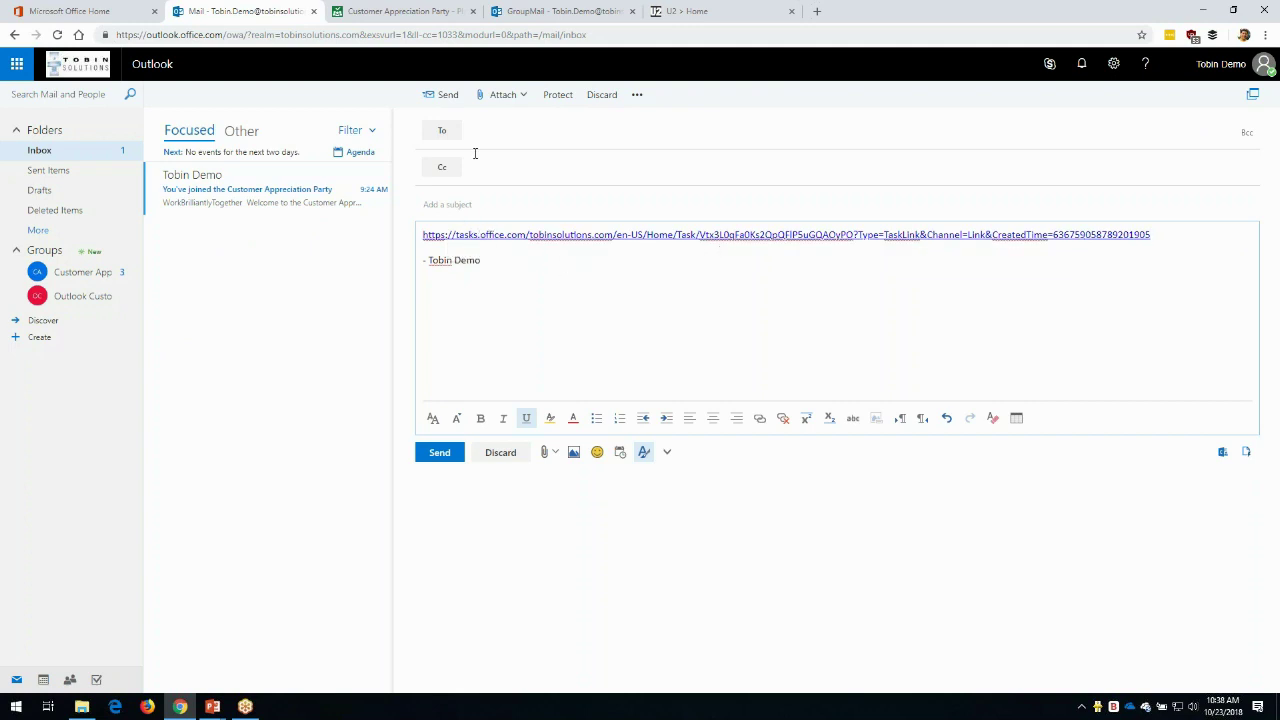
left_click(440, 205)
type("Please review this is urgent!!!")
- Return to the plan board in Planner and look over the "Create the team" task's options and the plan's additional options
left_click(395, 12)
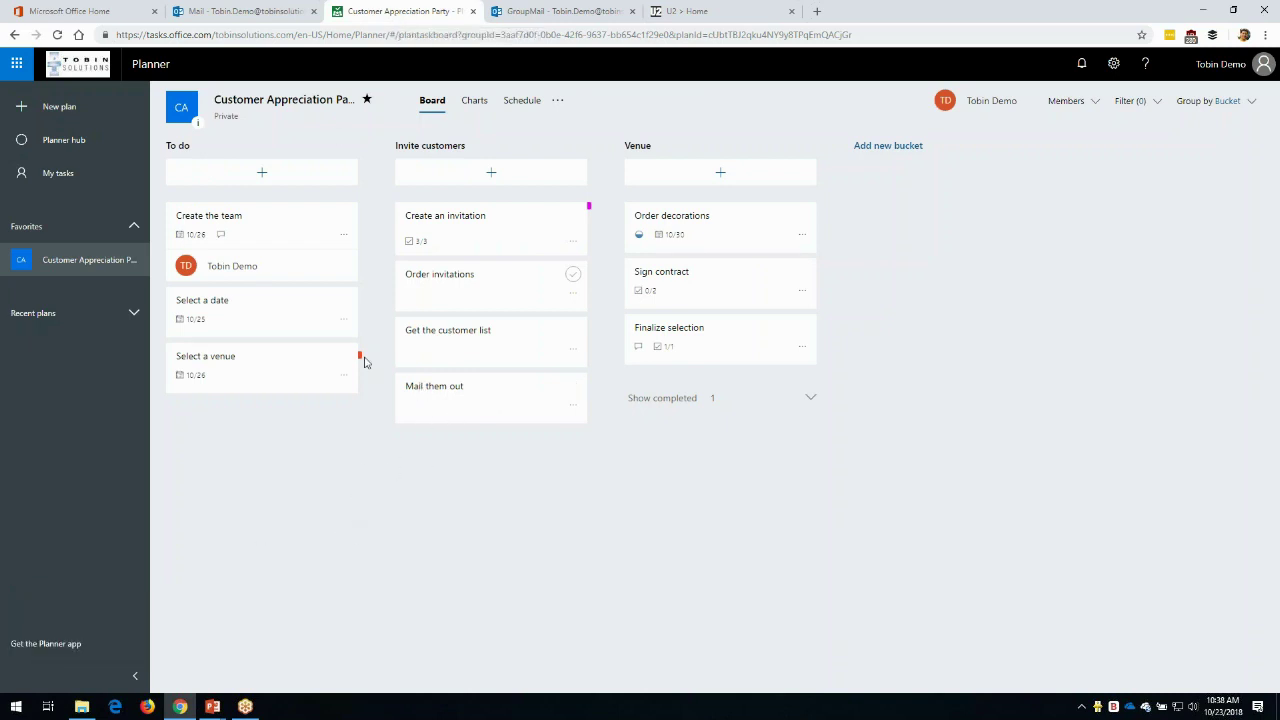
left_click(344, 236)
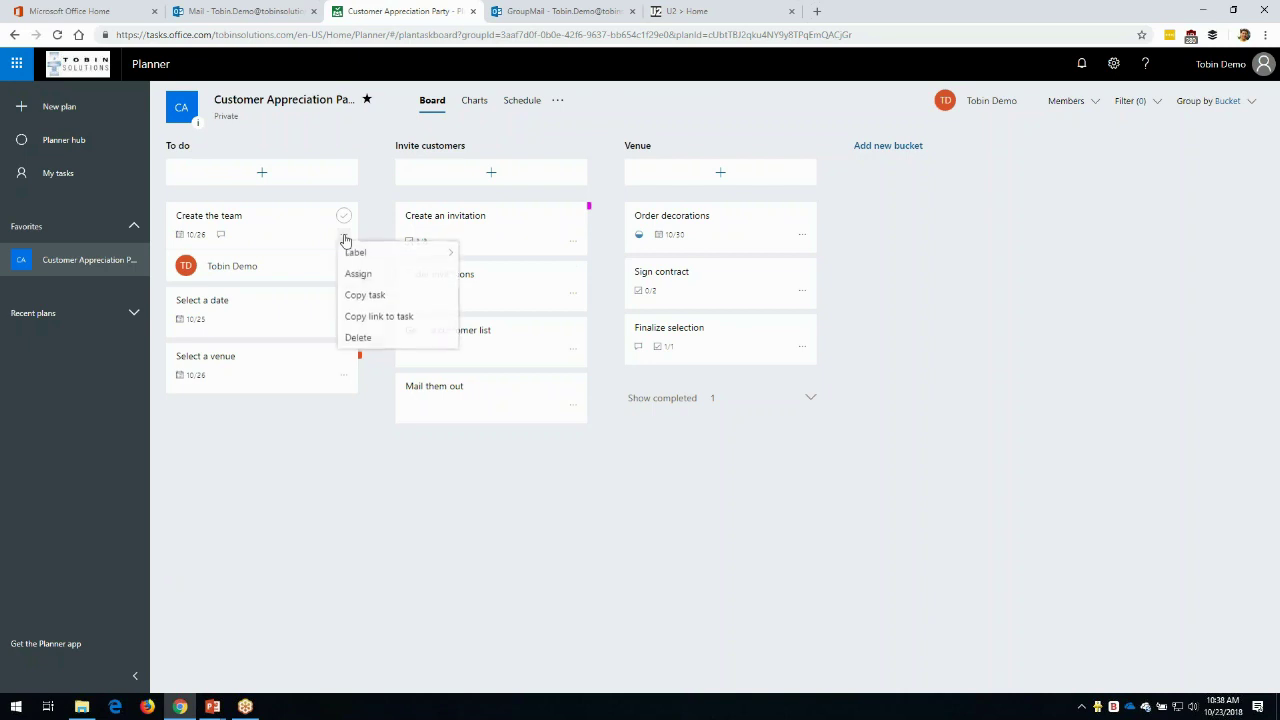
mouse_move(390, 260)
left_click(557, 100)
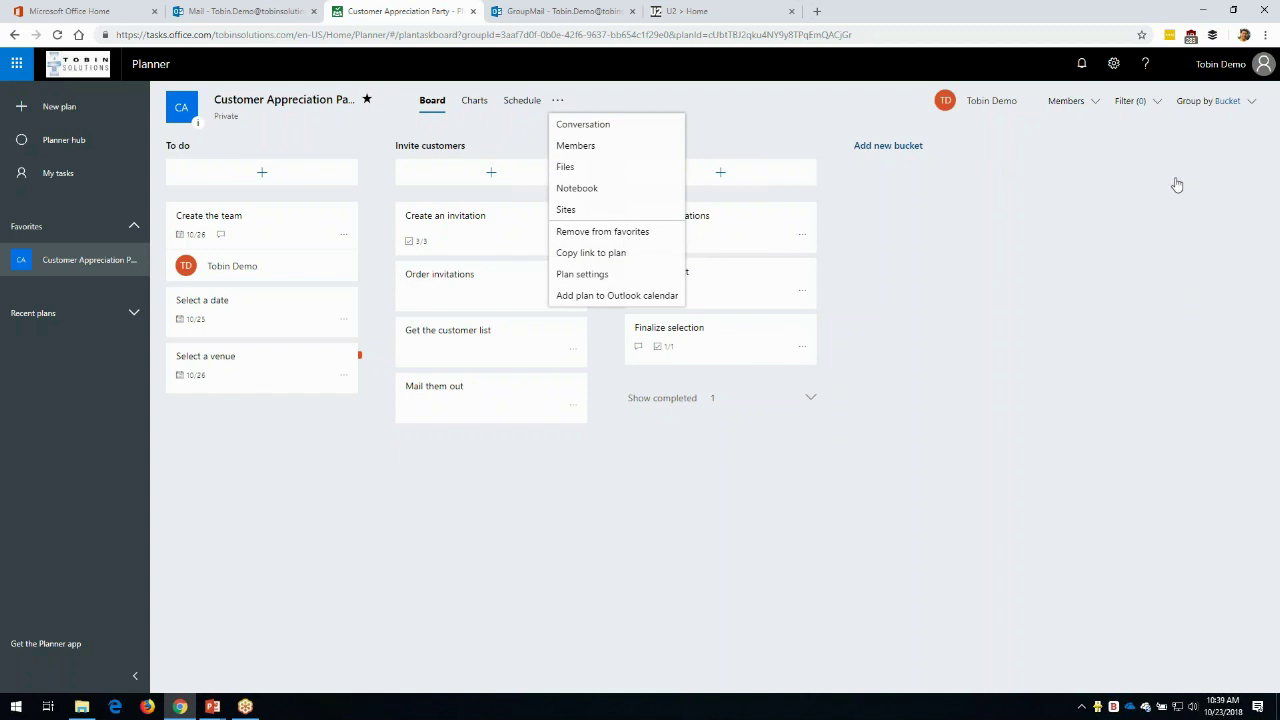
left_click(1164, 215)
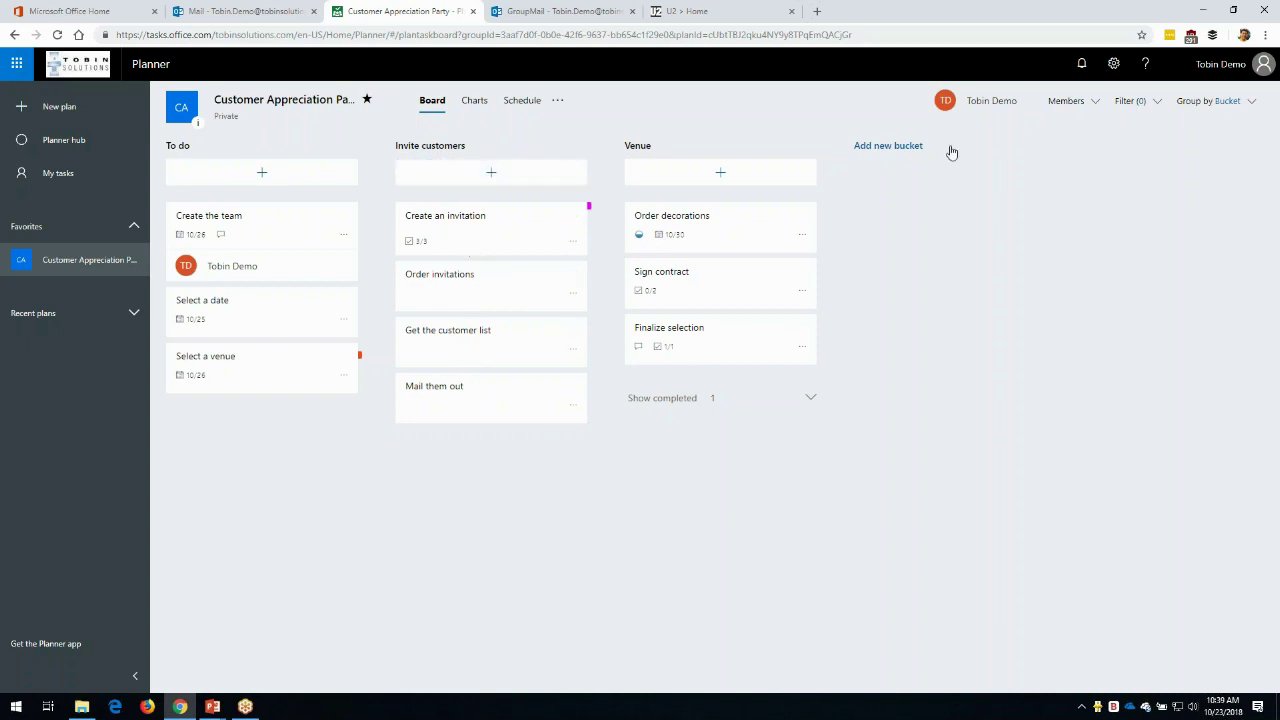
- Display the plan's member list and dismiss it
left_click(1066, 103)
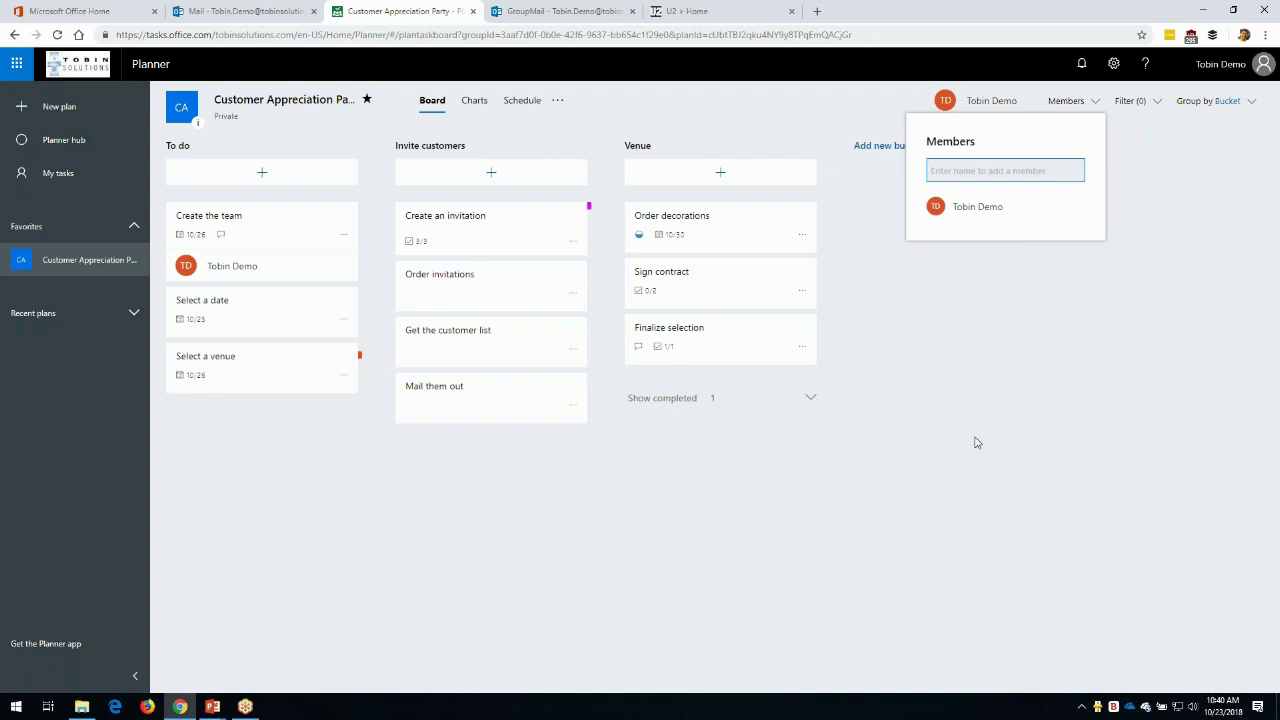
left_click(977, 424)
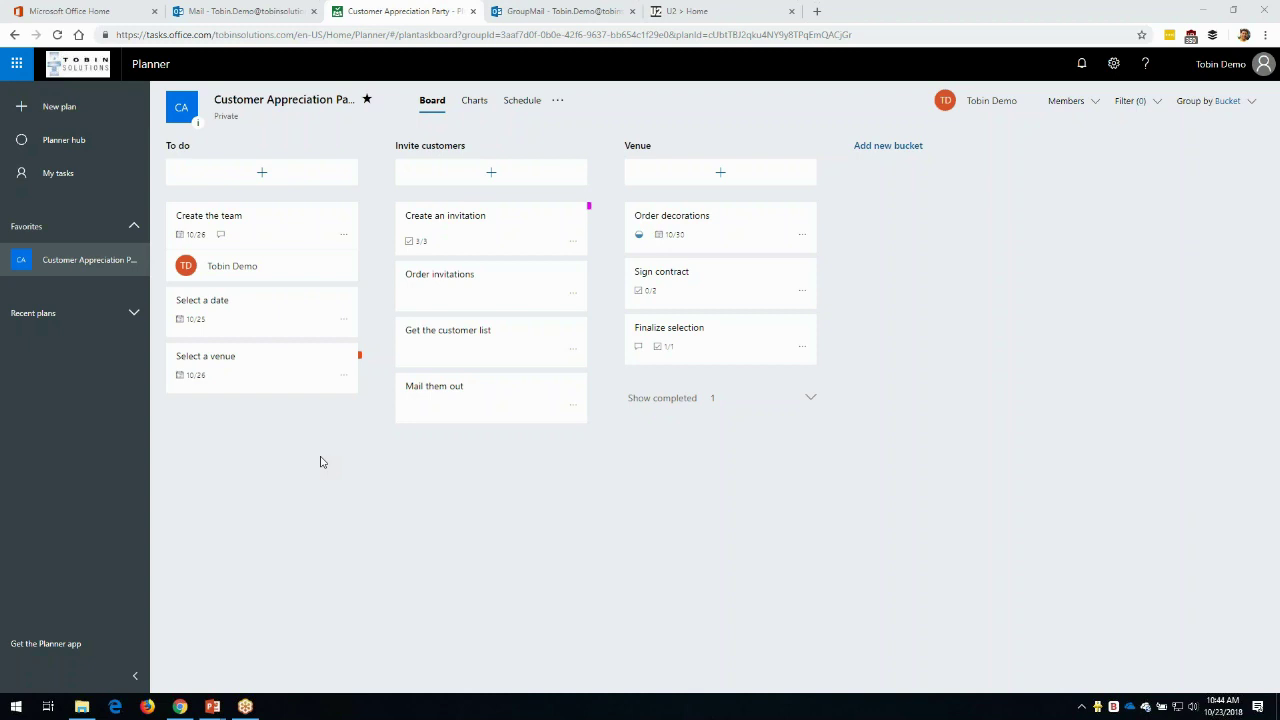
key("super+shift+q")
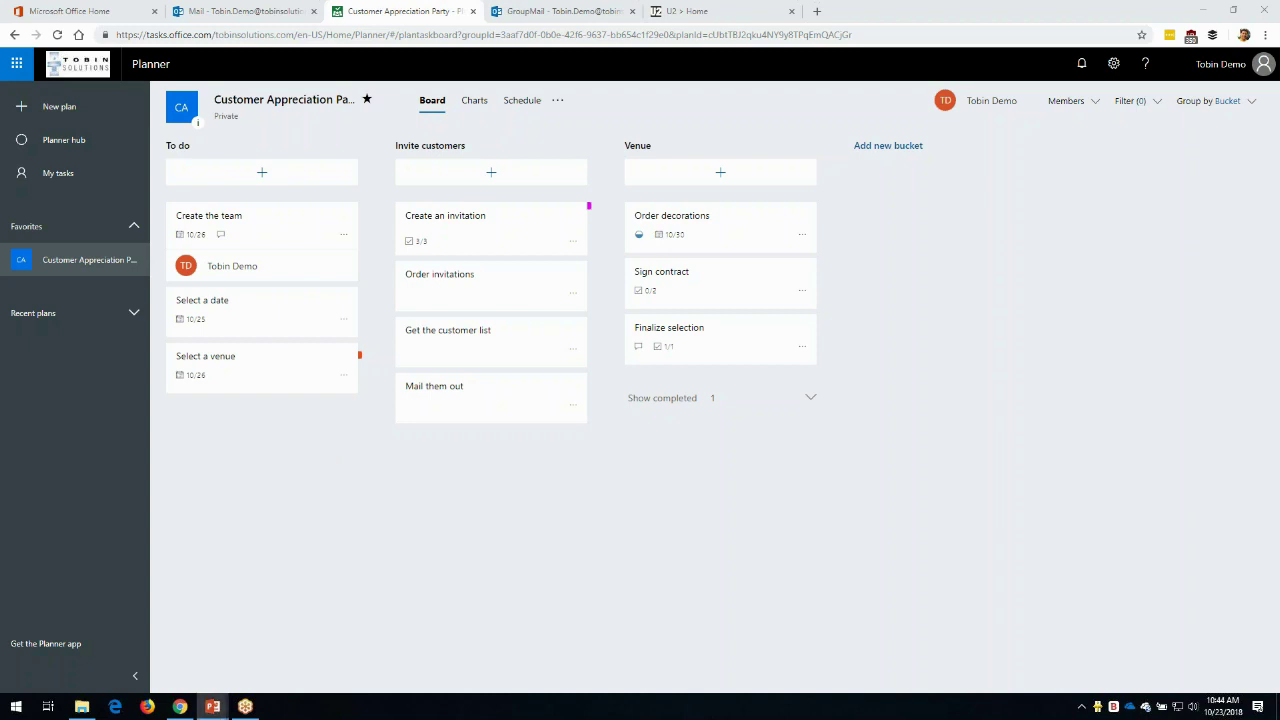